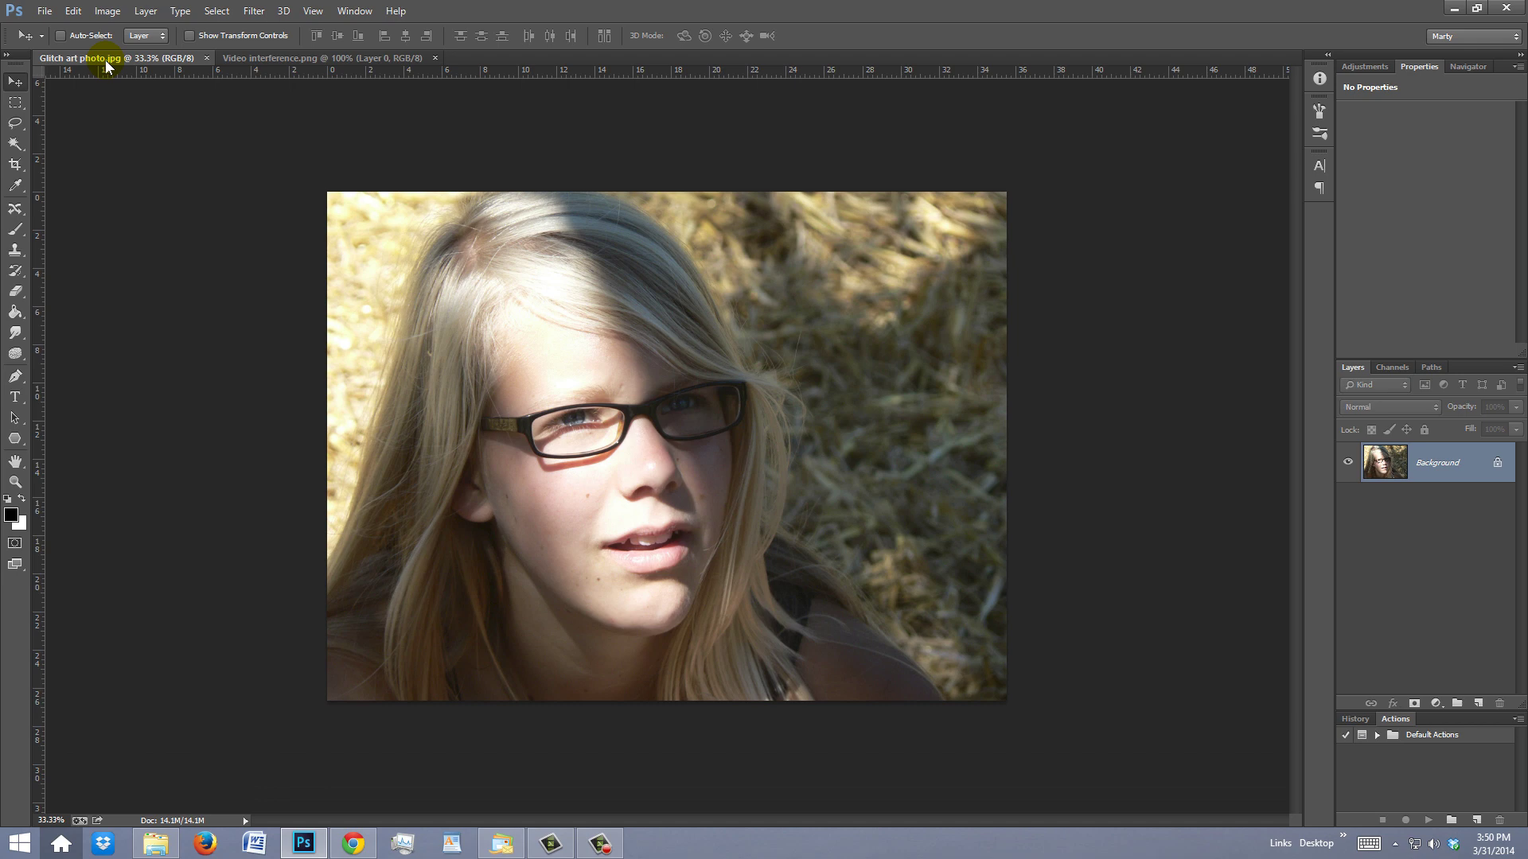
# - Free-transform Layer 1 to about 69% and align it to cover the interference canvas
pyautogui.press('v')
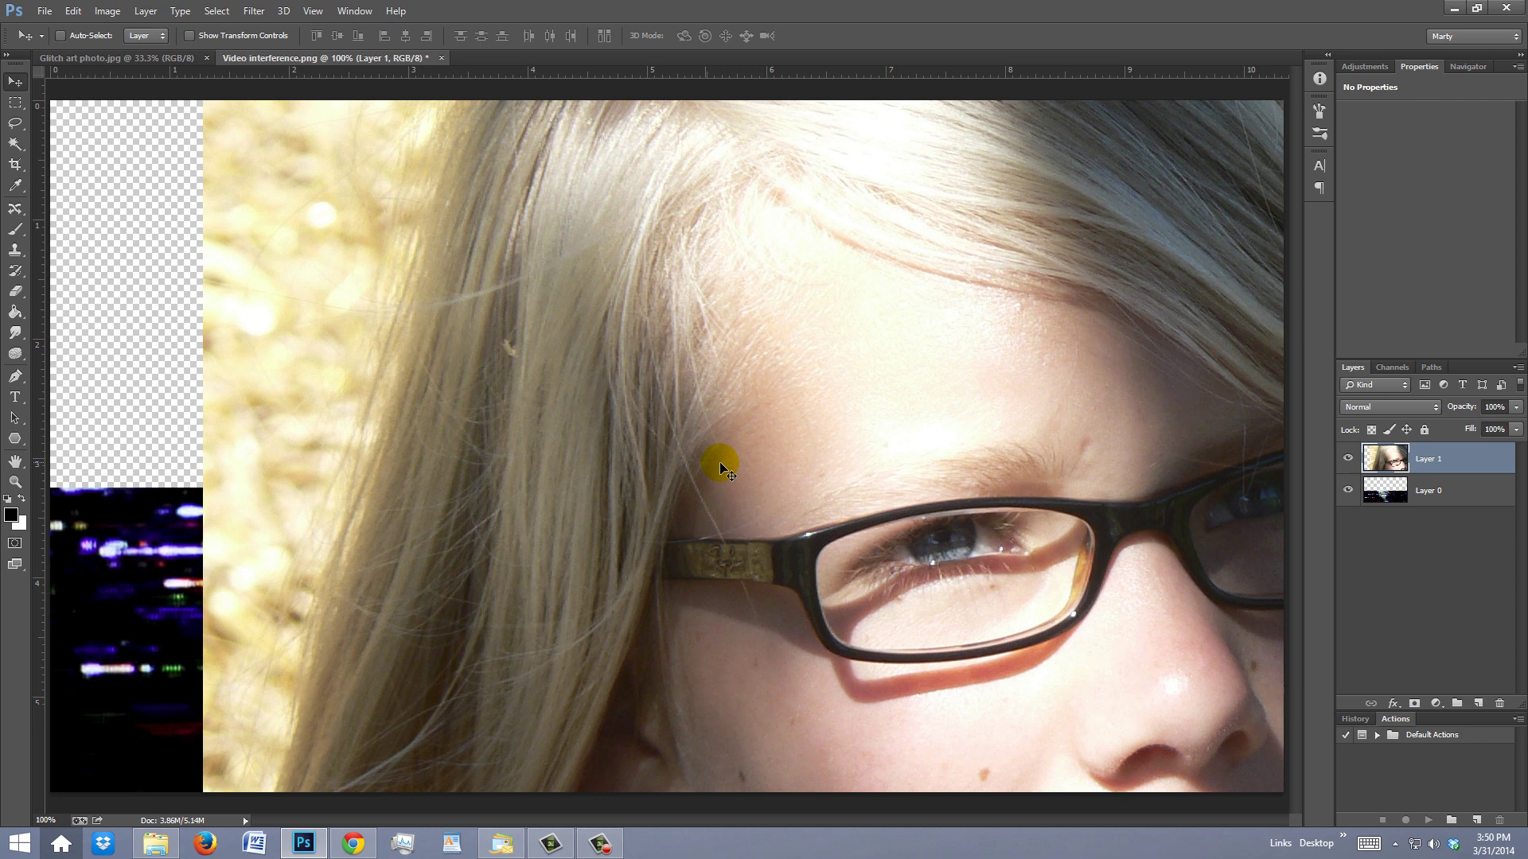
pyautogui.hotkey('ctrl', 't')
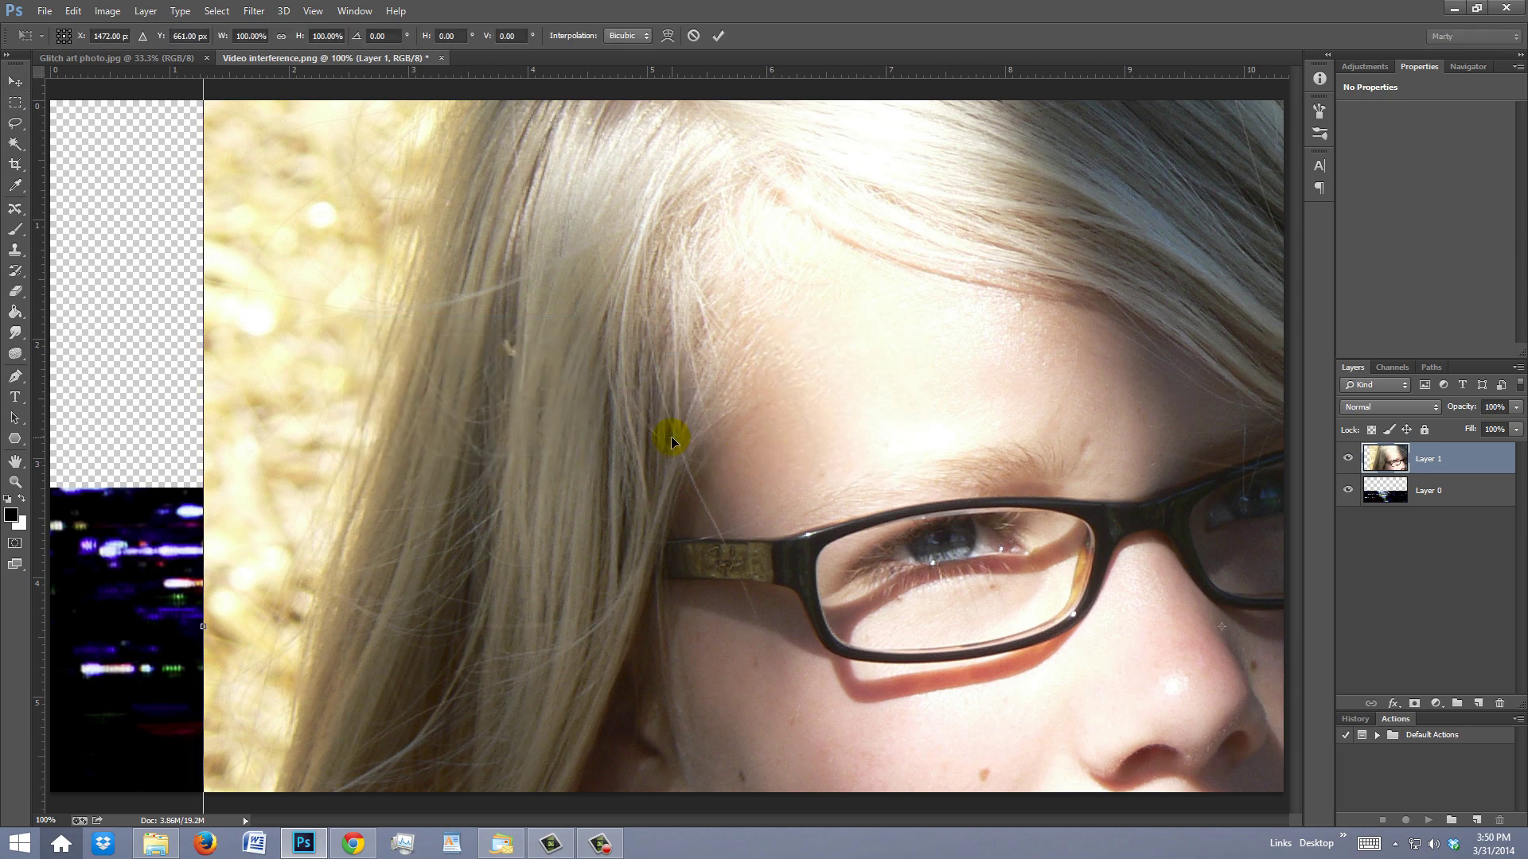
pyautogui.hotkey('ctrl', '0')
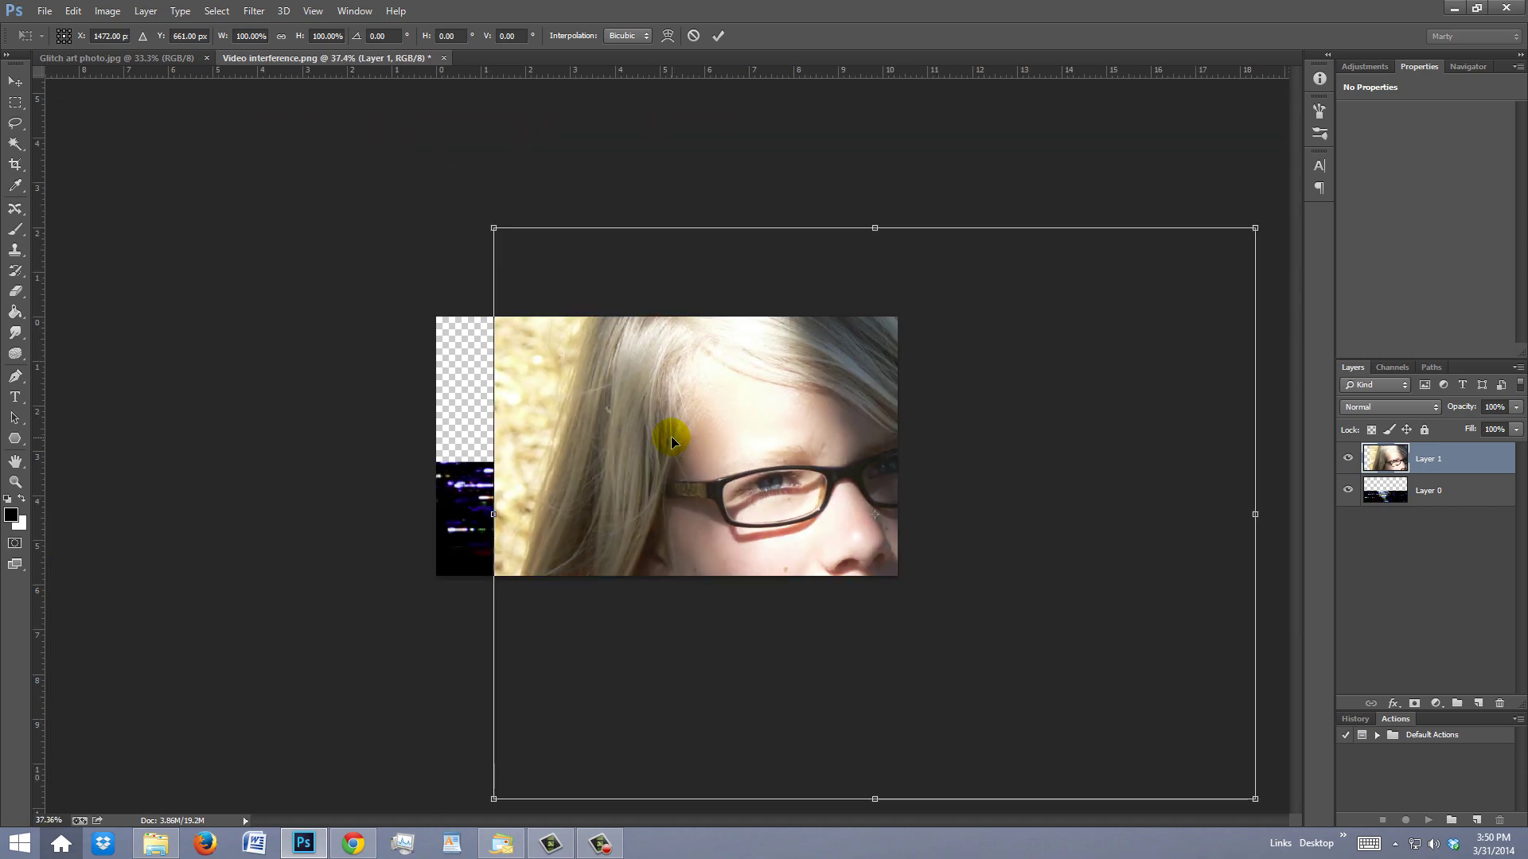
pyautogui.moveTo(1032, 480); pyautogui.dragTo(907, 425)
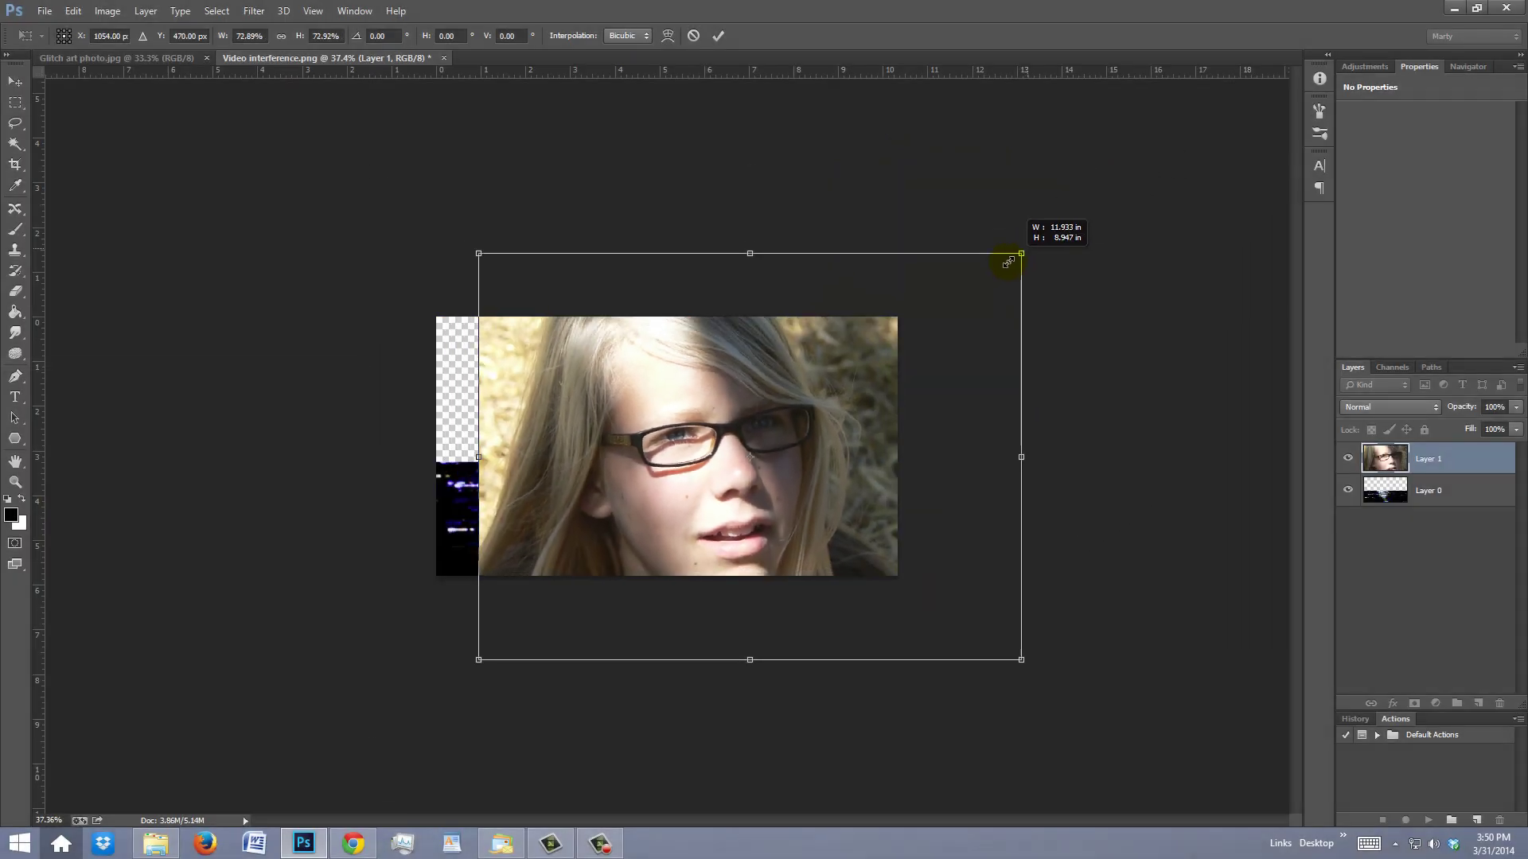
pyautogui.moveTo(961, 346); pyautogui.dragTo(988, 278)
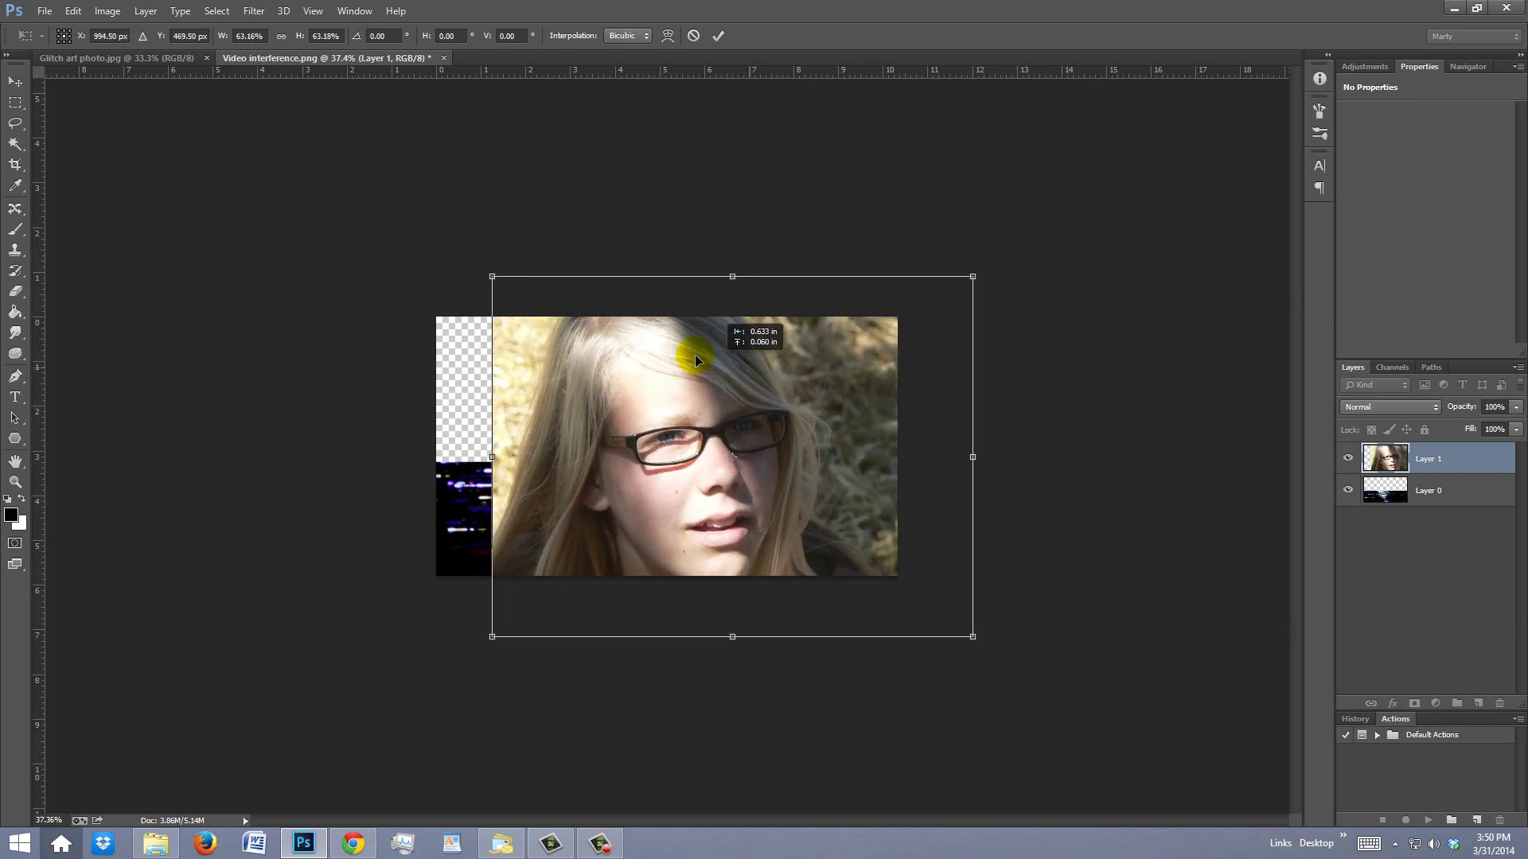
pyautogui.moveTo(749, 375); pyautogui.dragTo(672, 300)
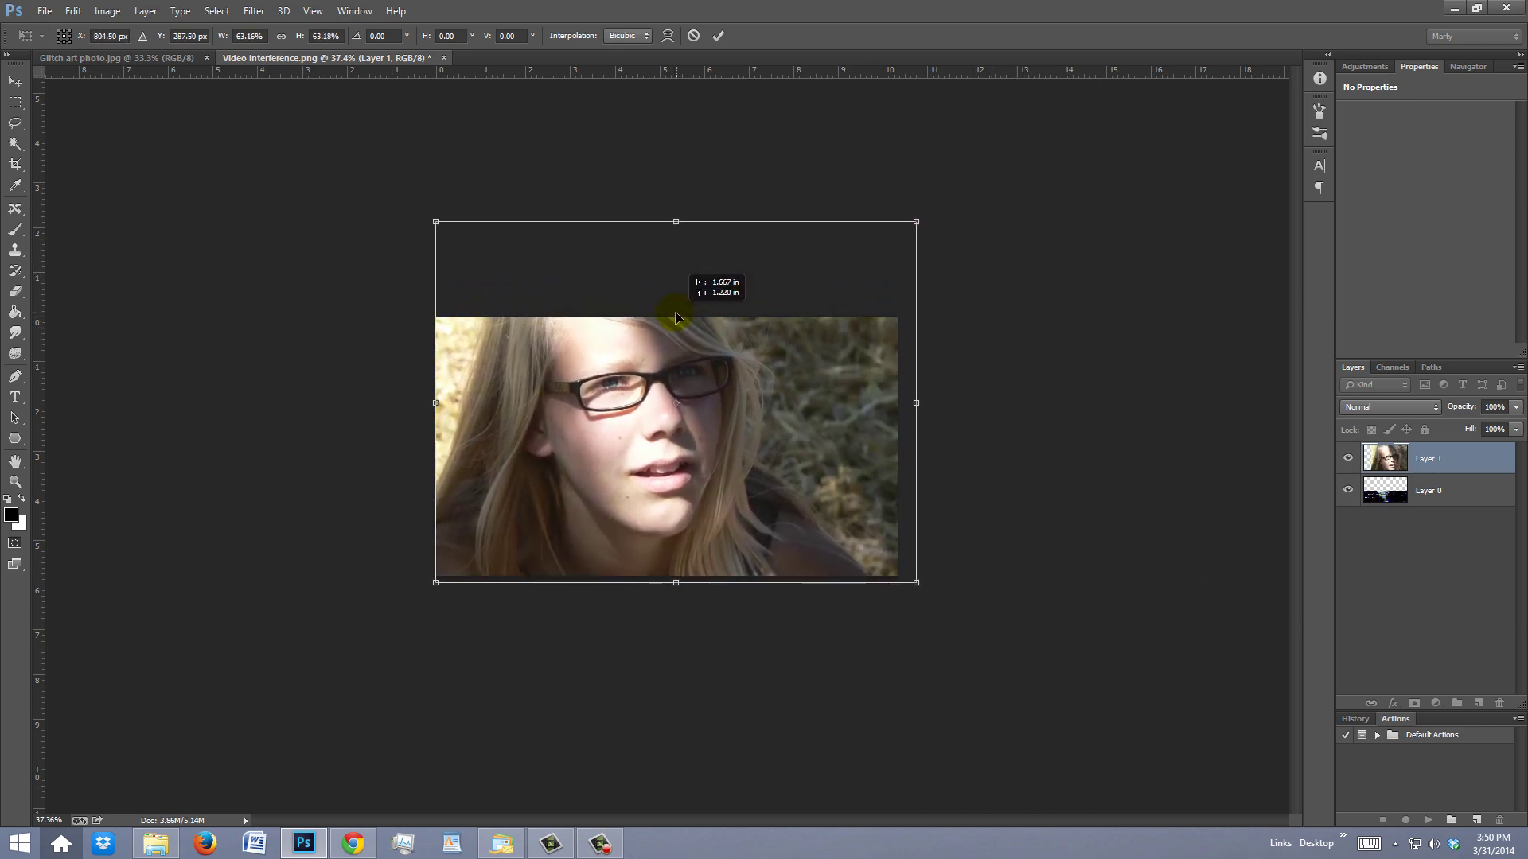
pyautogui.moveTo(918, 220); pyautogui.dragTo(939, 204)
pyautogui.moveTo(777, 257); pyautogui.dragTo(796, 252)
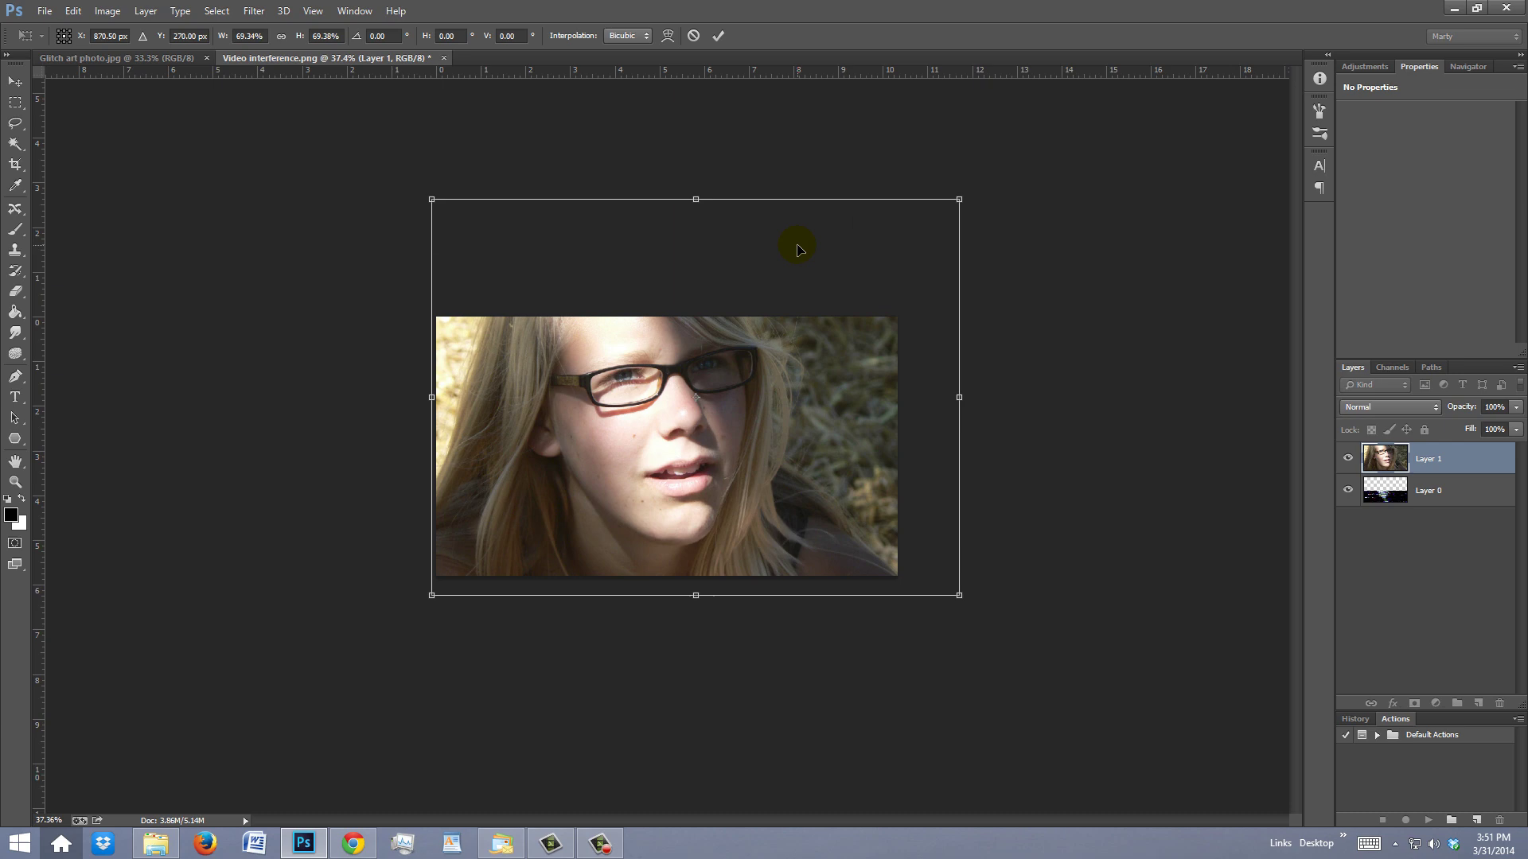
pyautogui.press('Return')
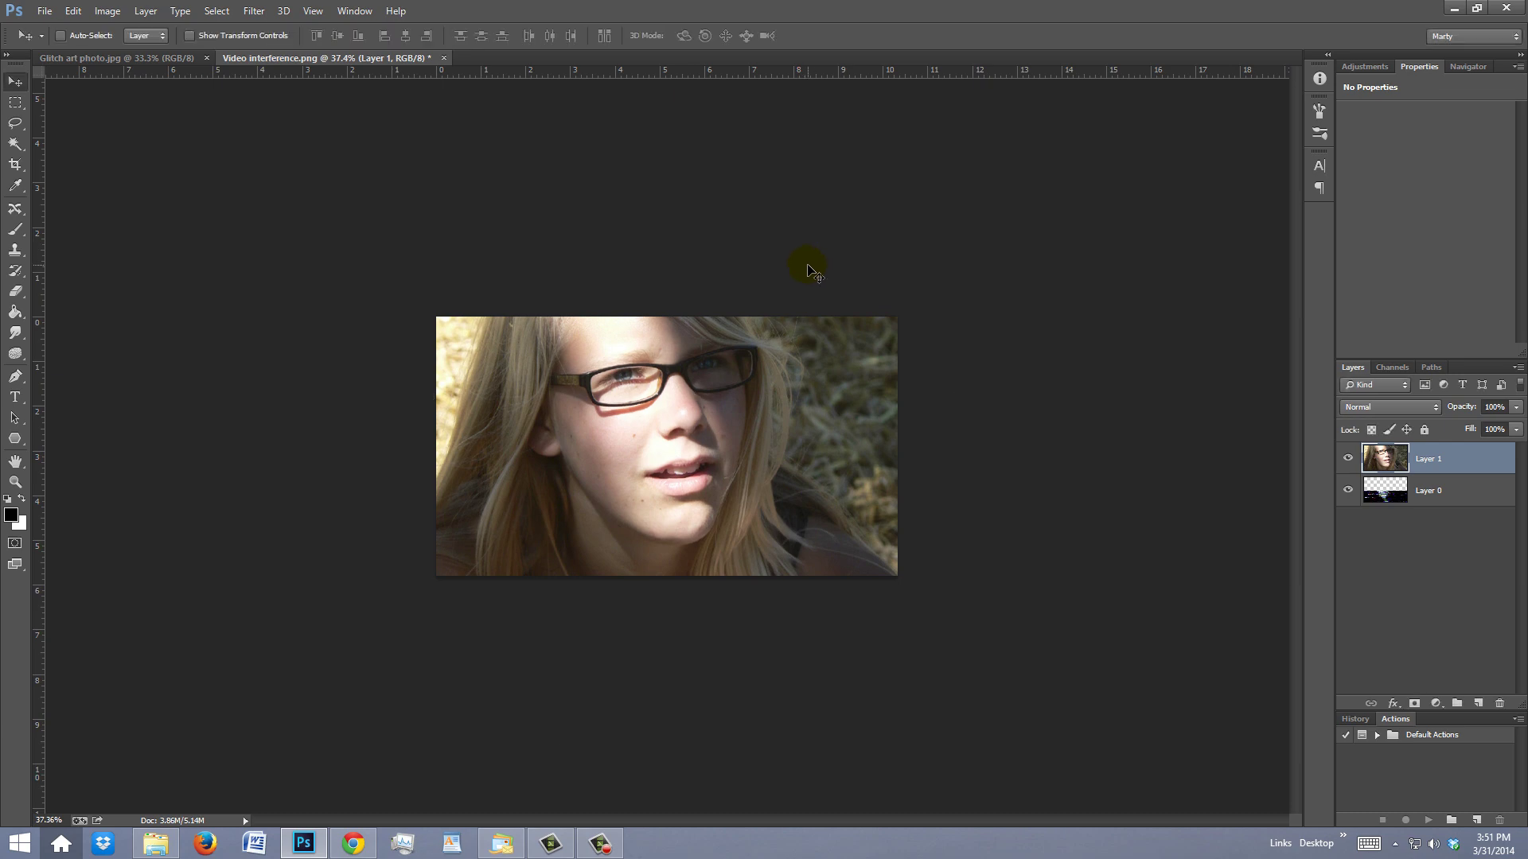
# - Move Layer 1 below Layer 0 and hide the Layer 0 glitch layer
pyautogui.hotkey('ctrl', '1')
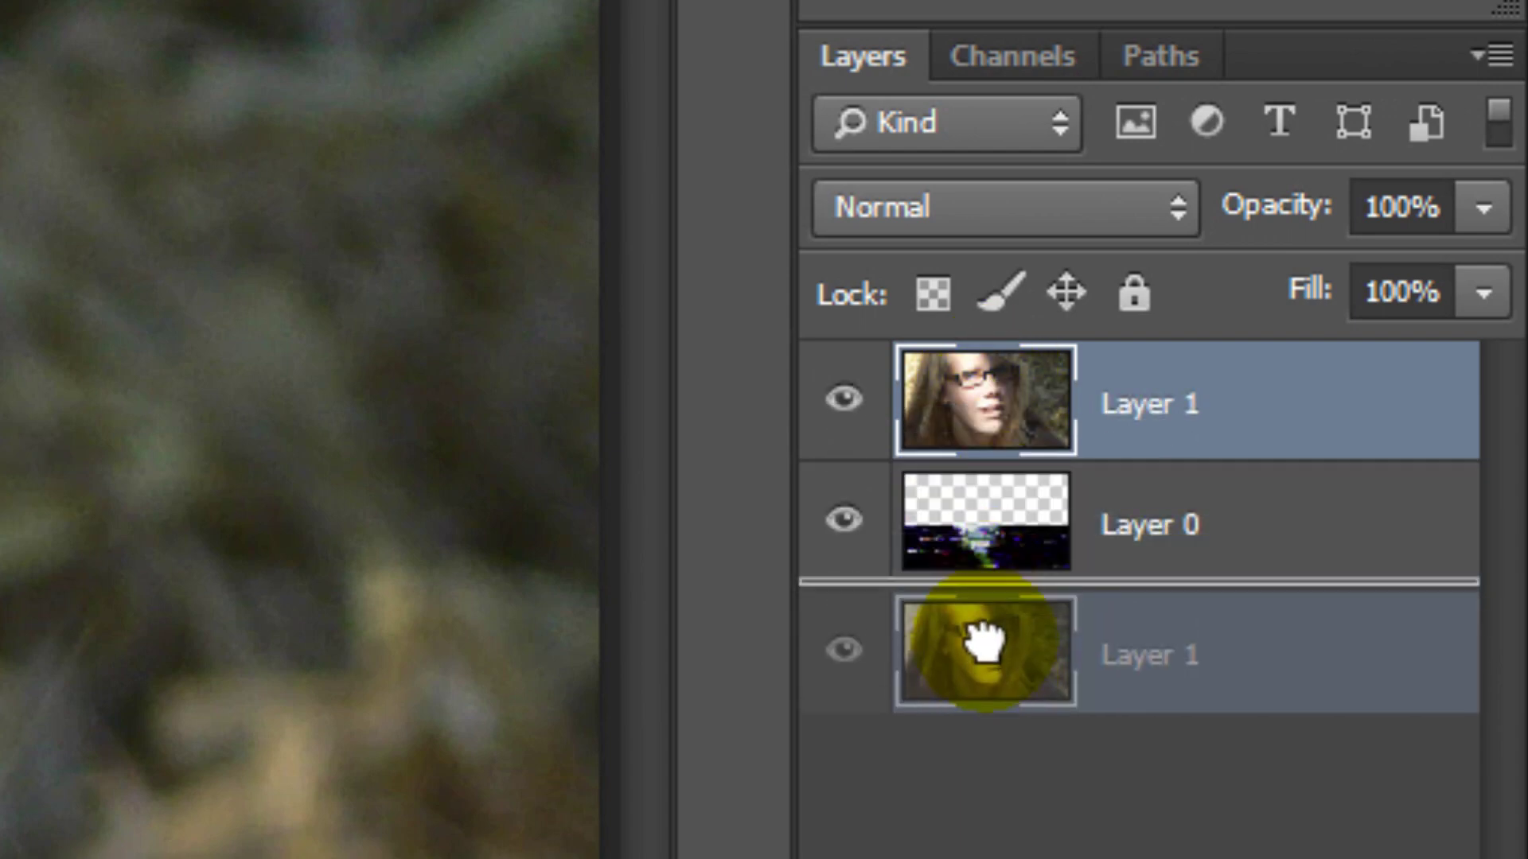
pyautogui.moveTo(997, 401); pyautogui.dragTo(985, 617)
pyautogui.click(844, 403)
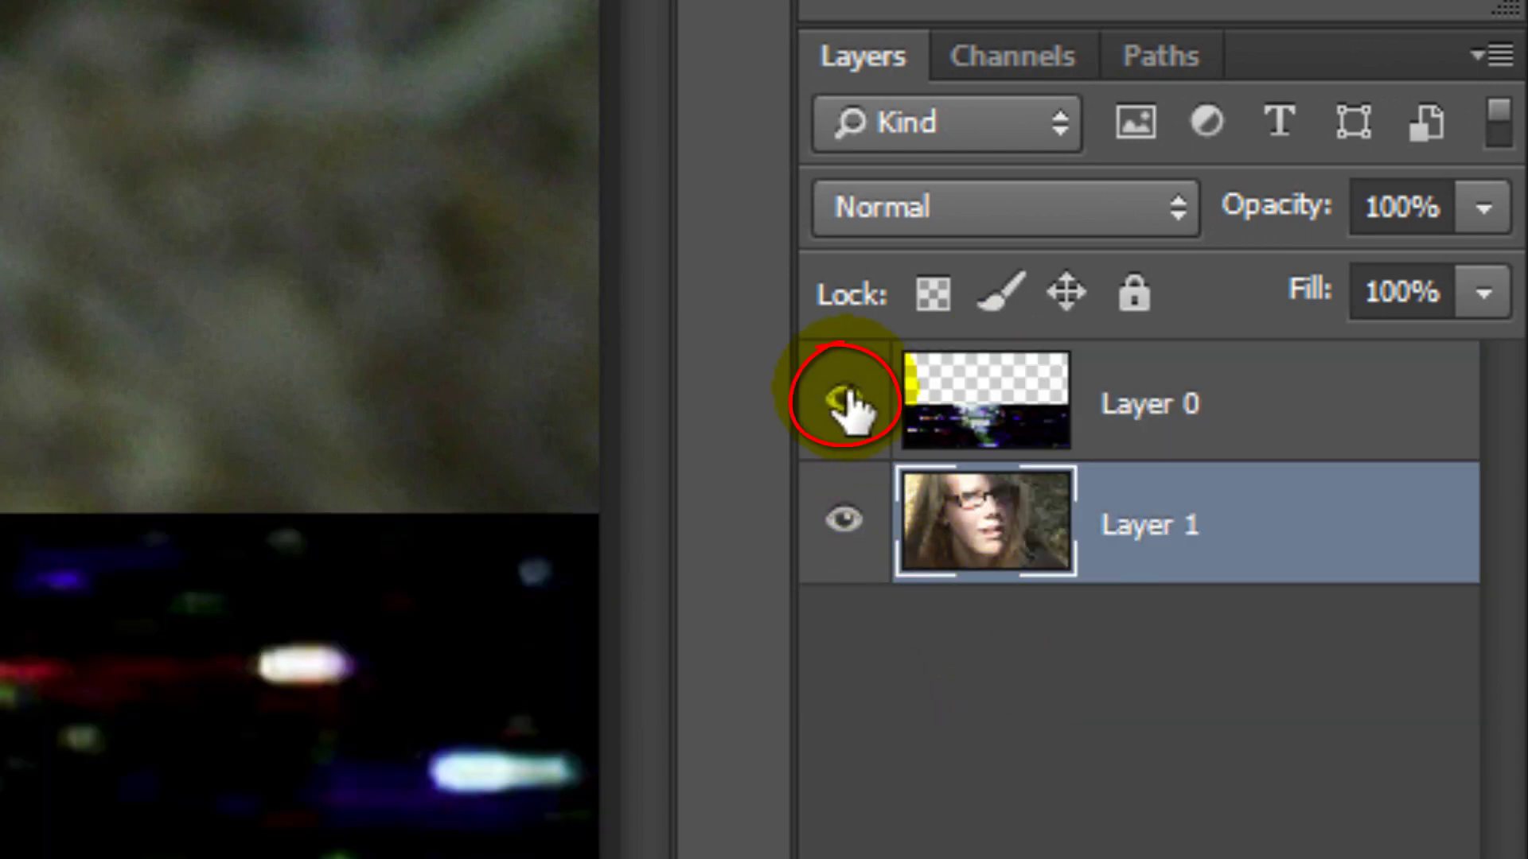
pyautogui.click(842, 403)
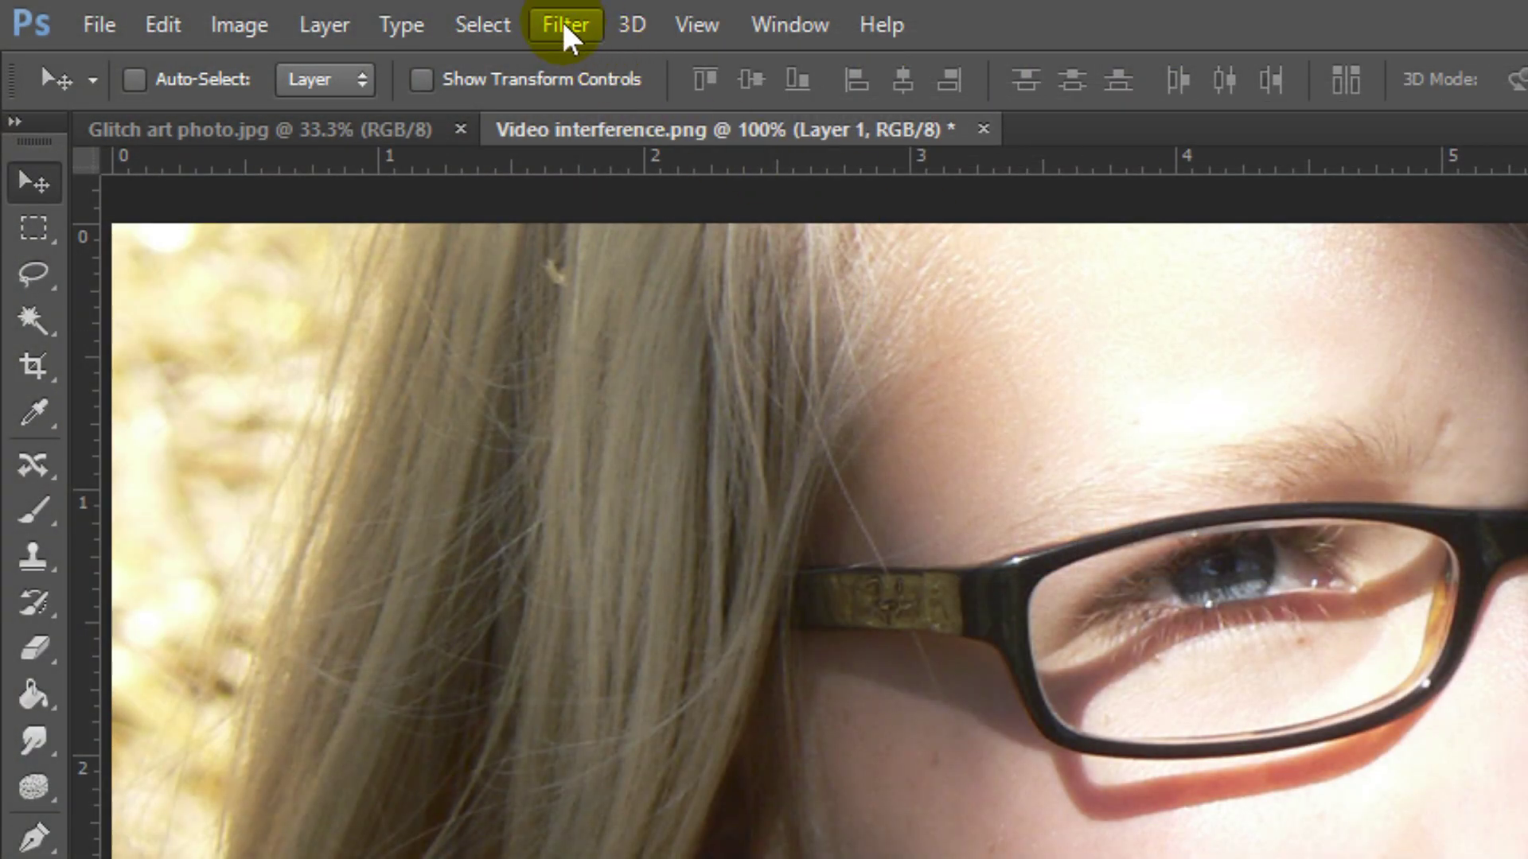
# - Apply the Pixelate > Fragment filter to the portrait twice
pyautogui.click(566, 26)
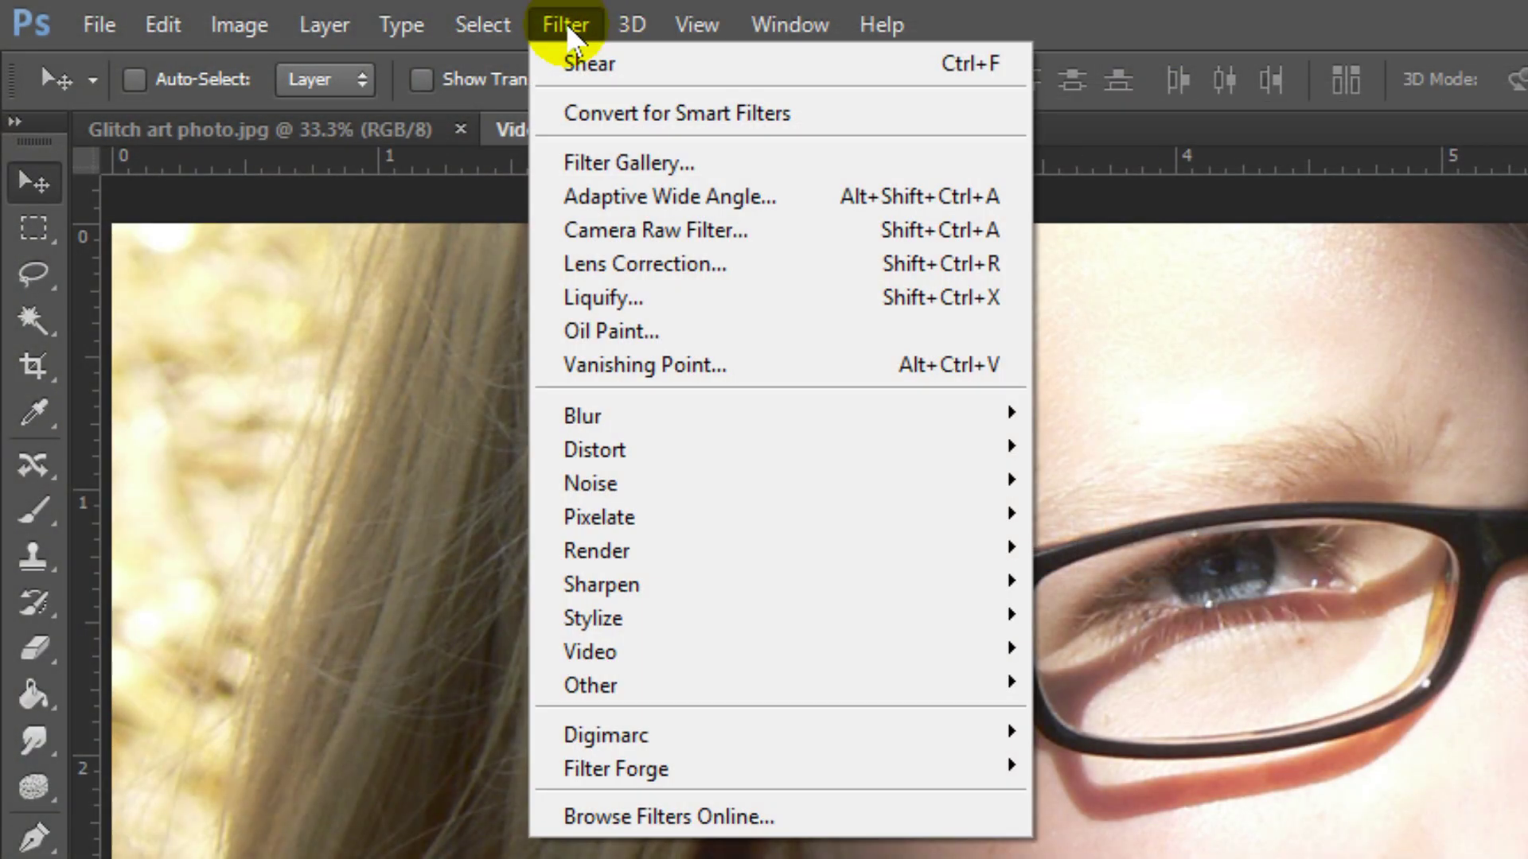
pyautogui.moveTo(600, 517)
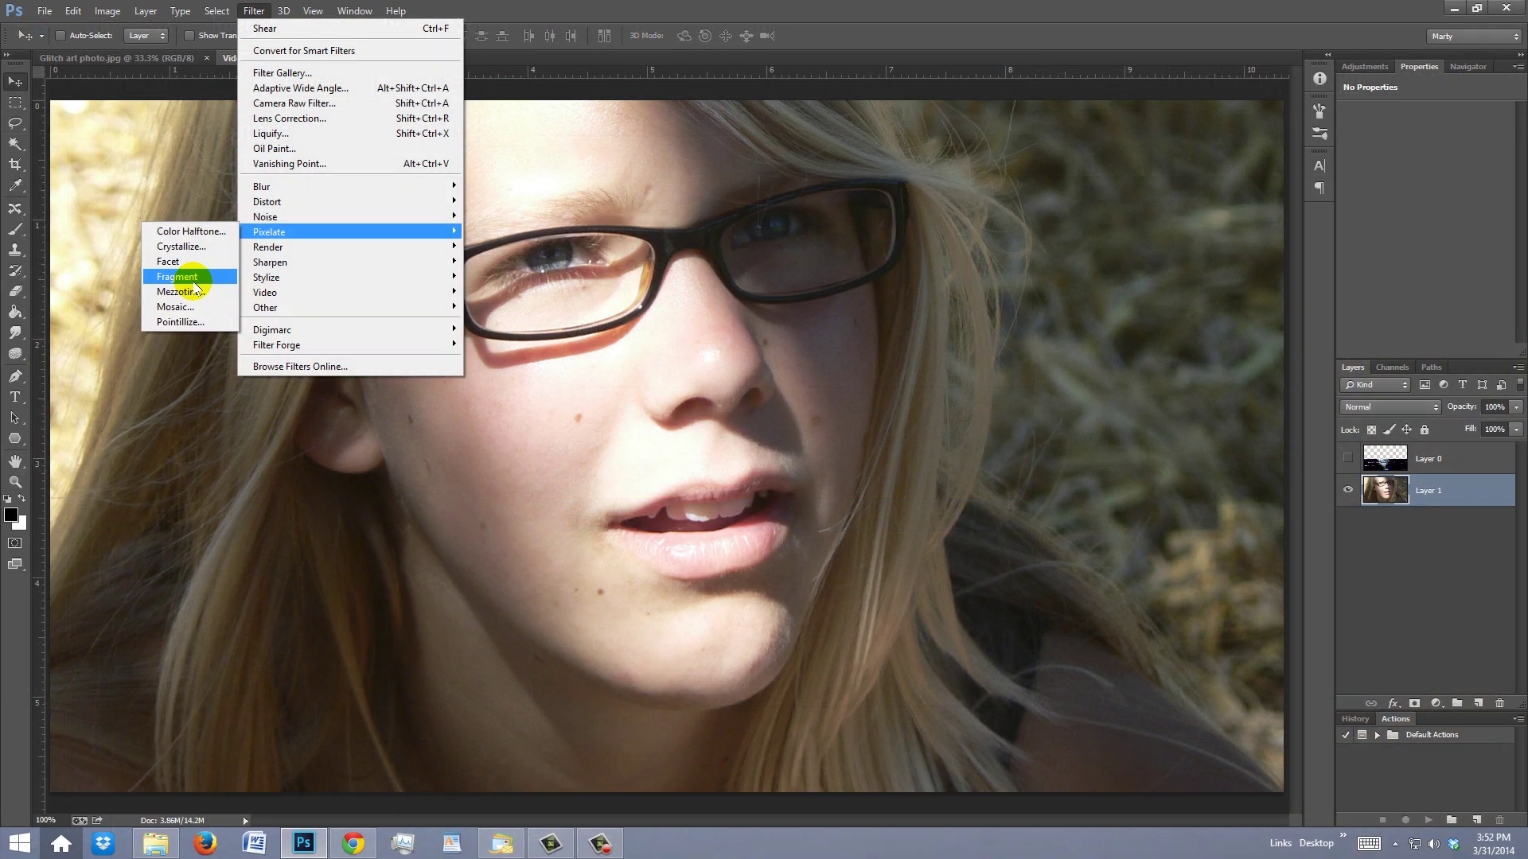
pyautogui.click(204, 290)
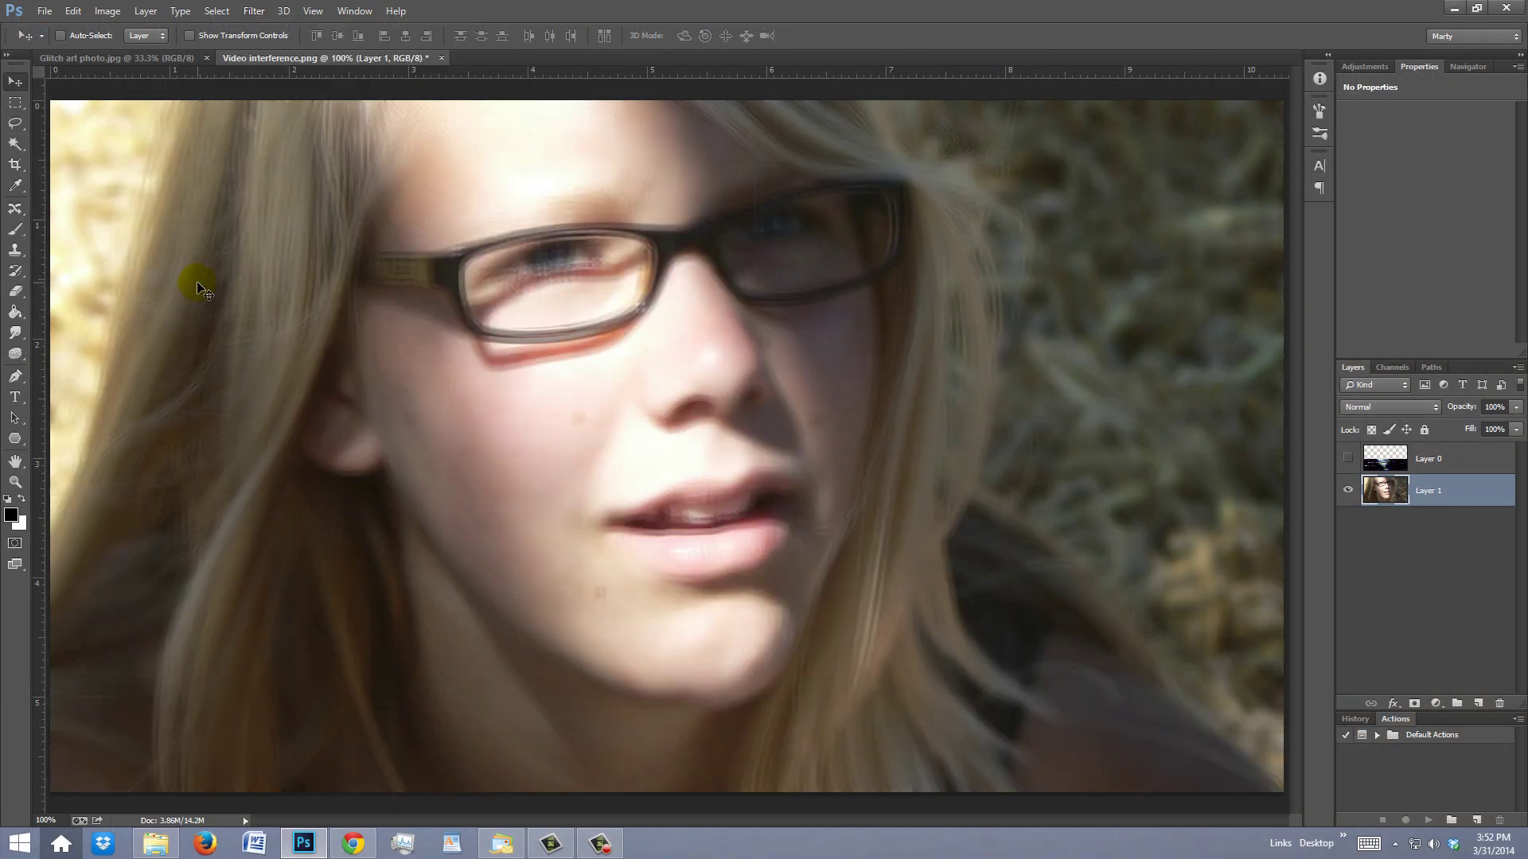
pyautogui.hotkey('ctrl', 'f')
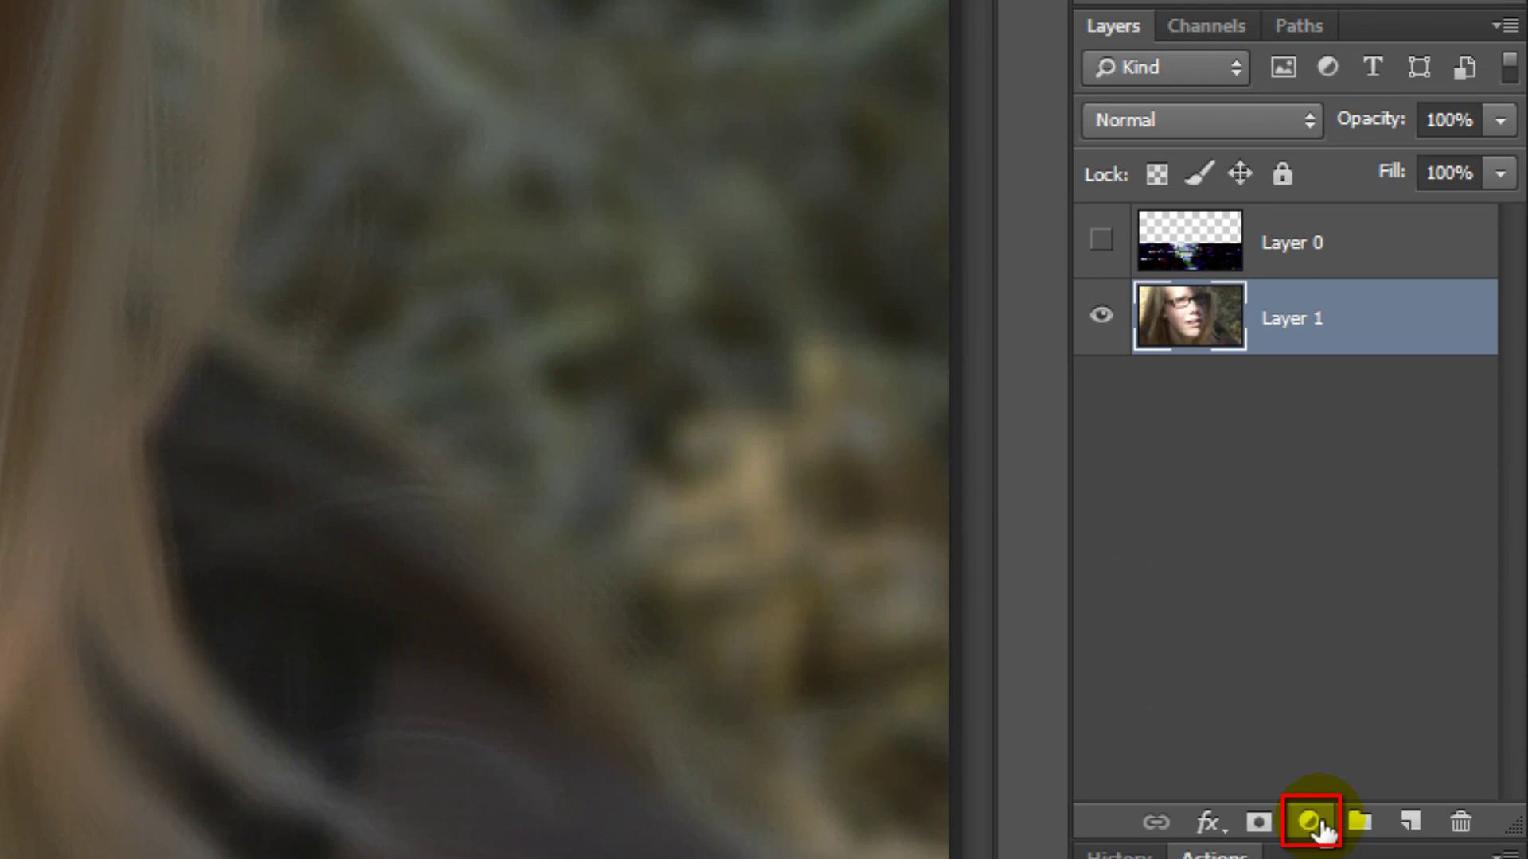
# - Add a Hue/Saturation adjustment layer with Colorize on and Hue 176
pyautogui.click(1314, 821)
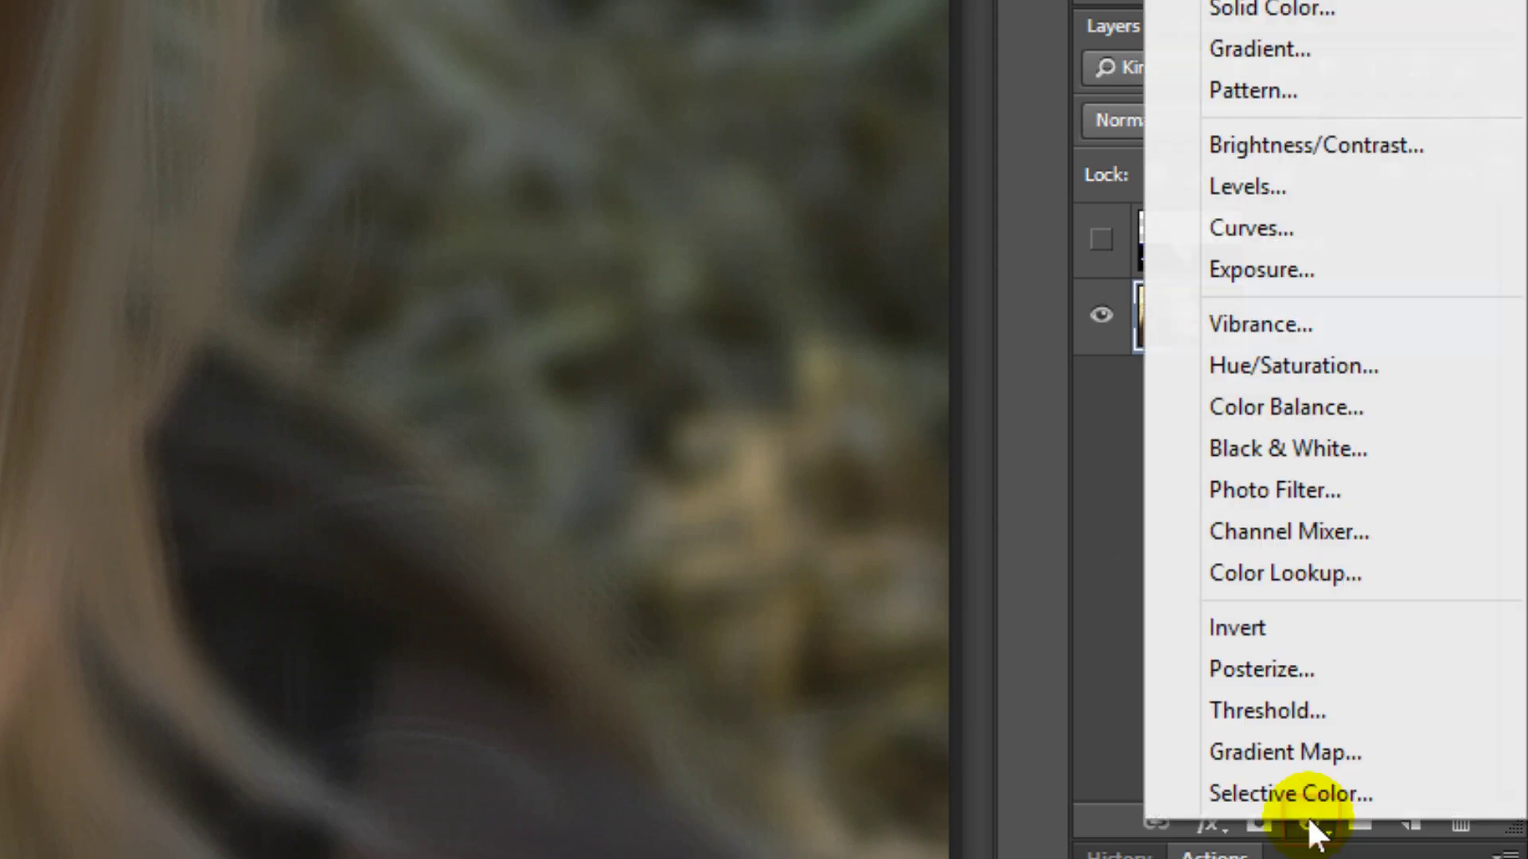
pyautogui.click(1295, 381)
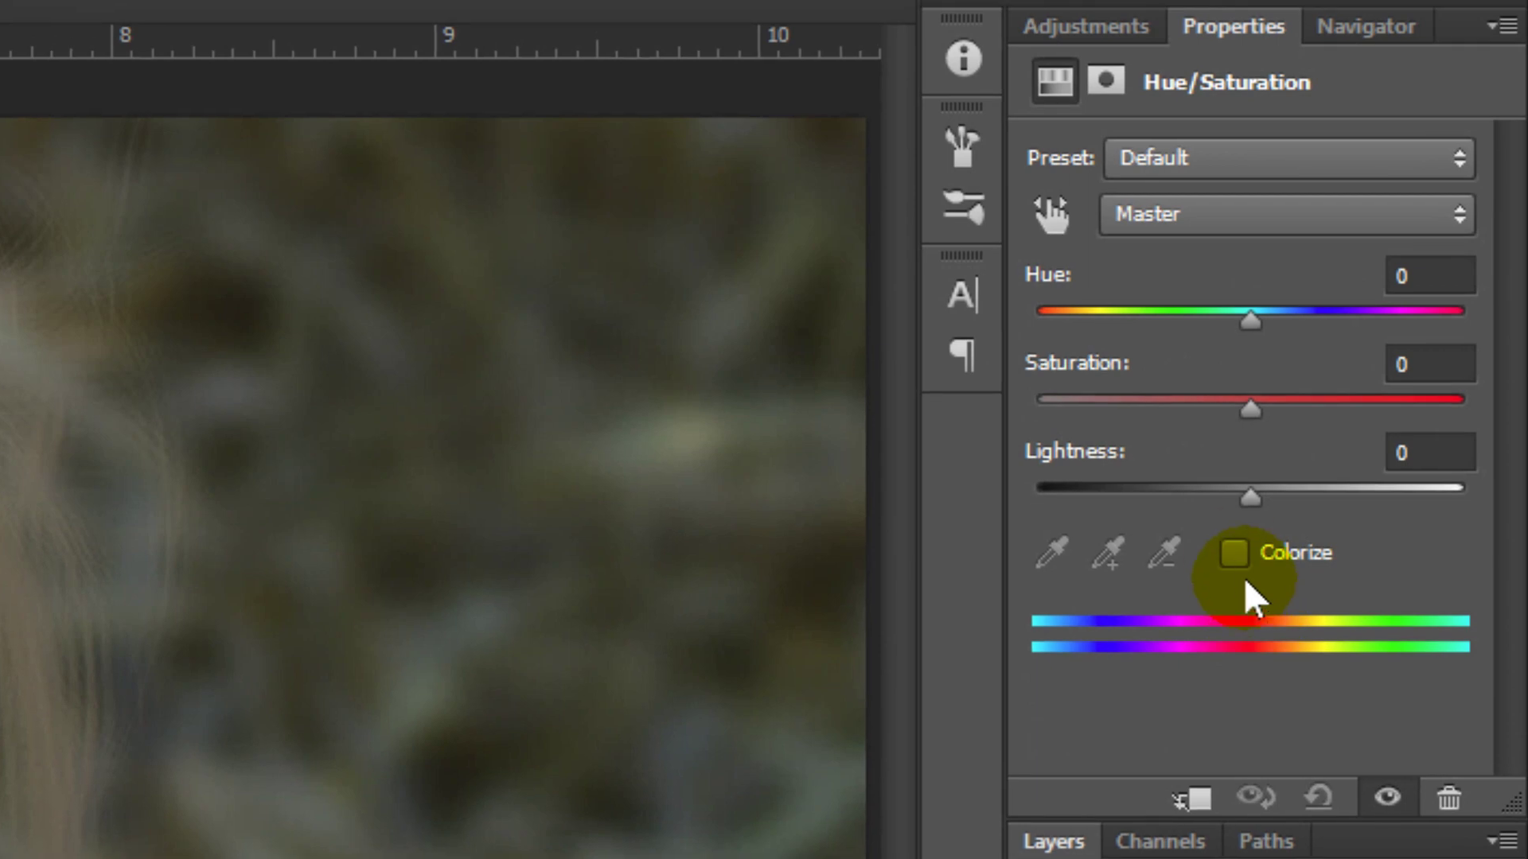
pyautogui.click(1236, 555)
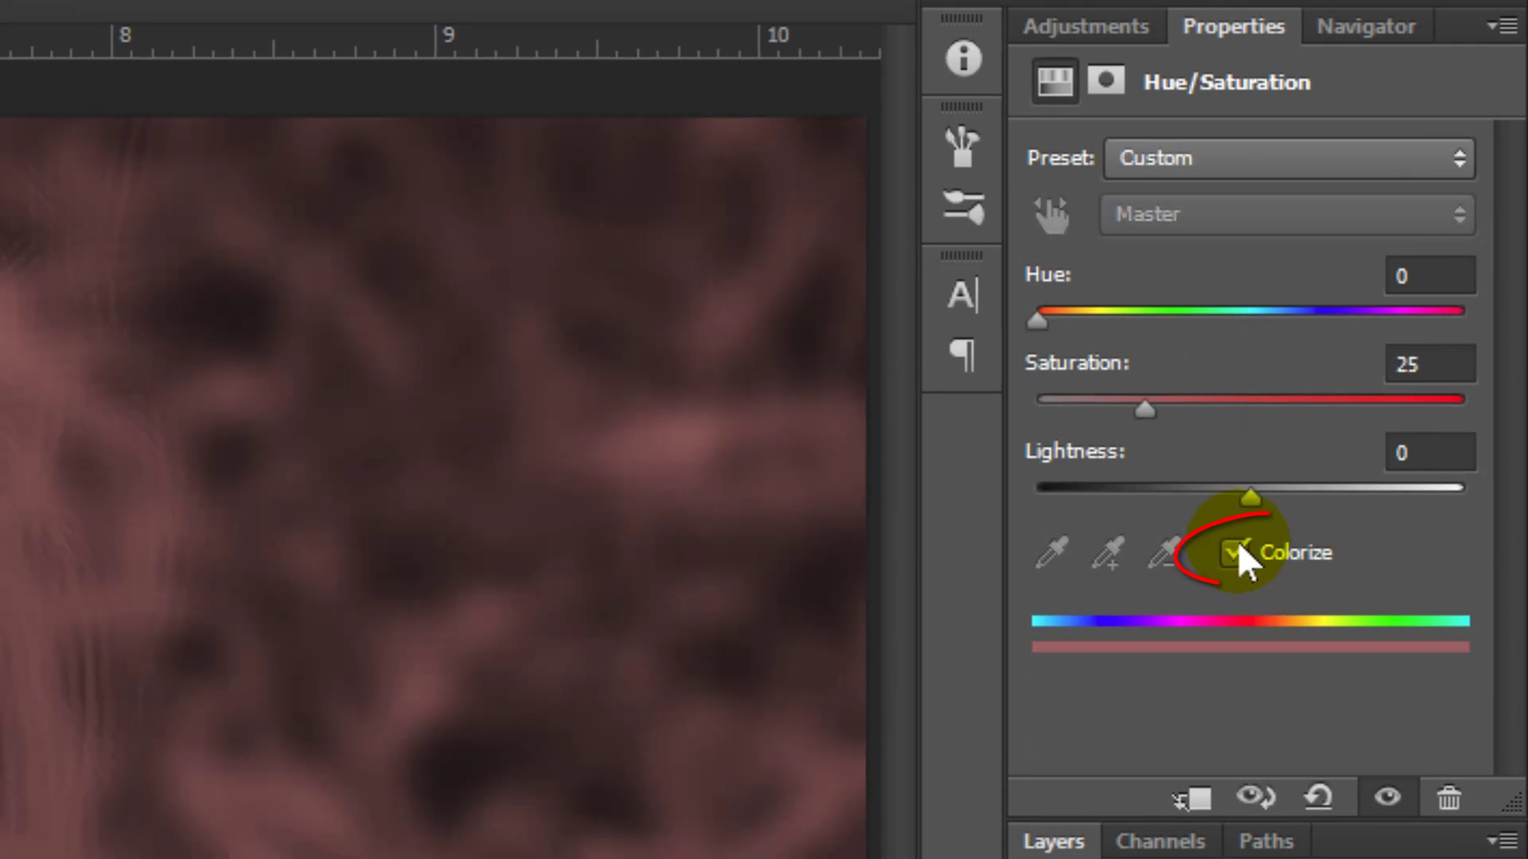
pyautogui.click(1440, 277)
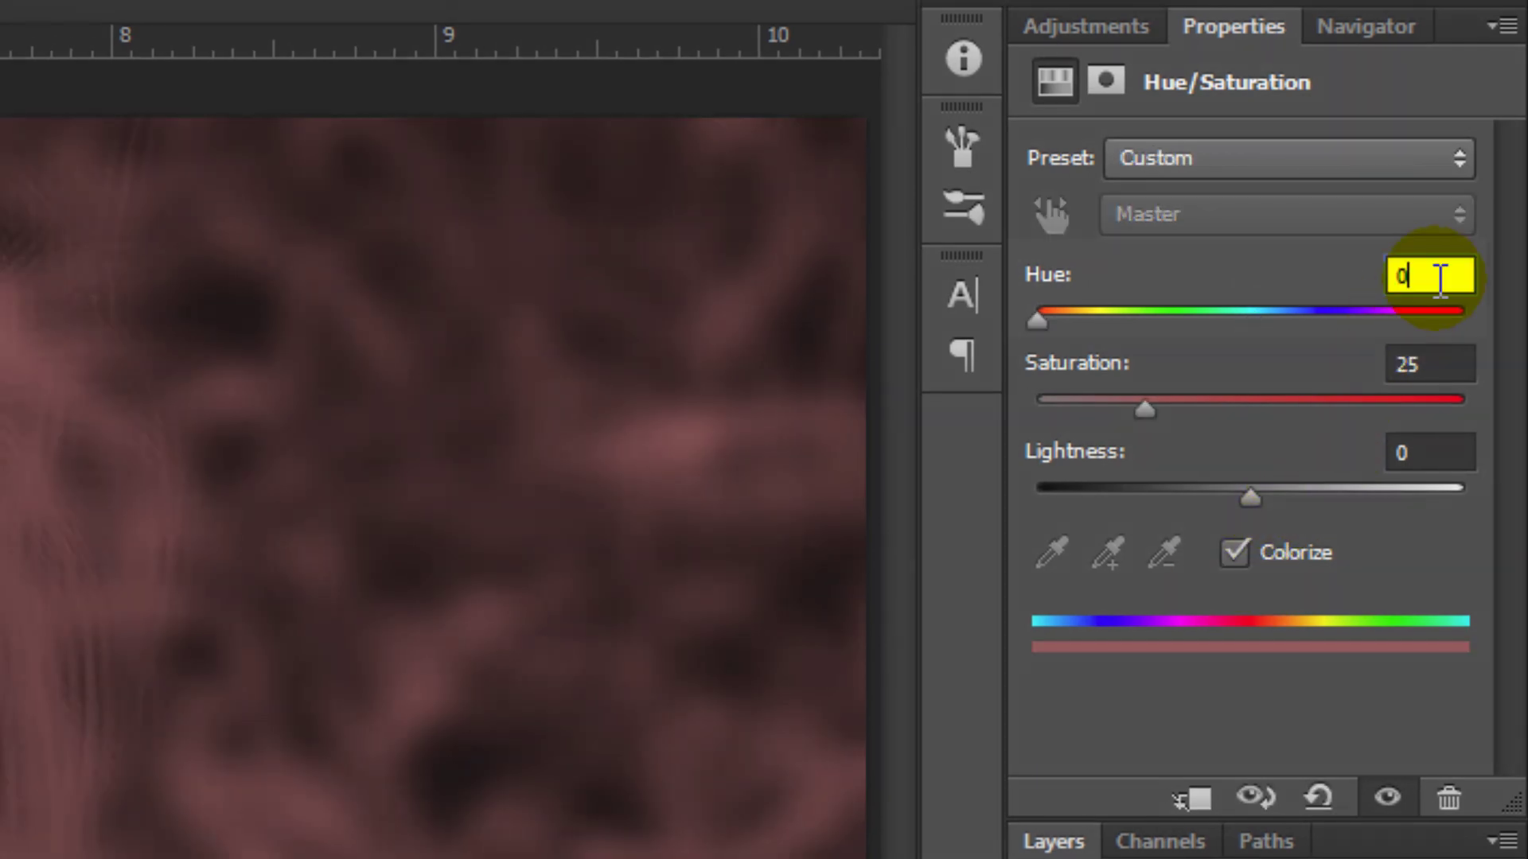
pyautogui.write('176')
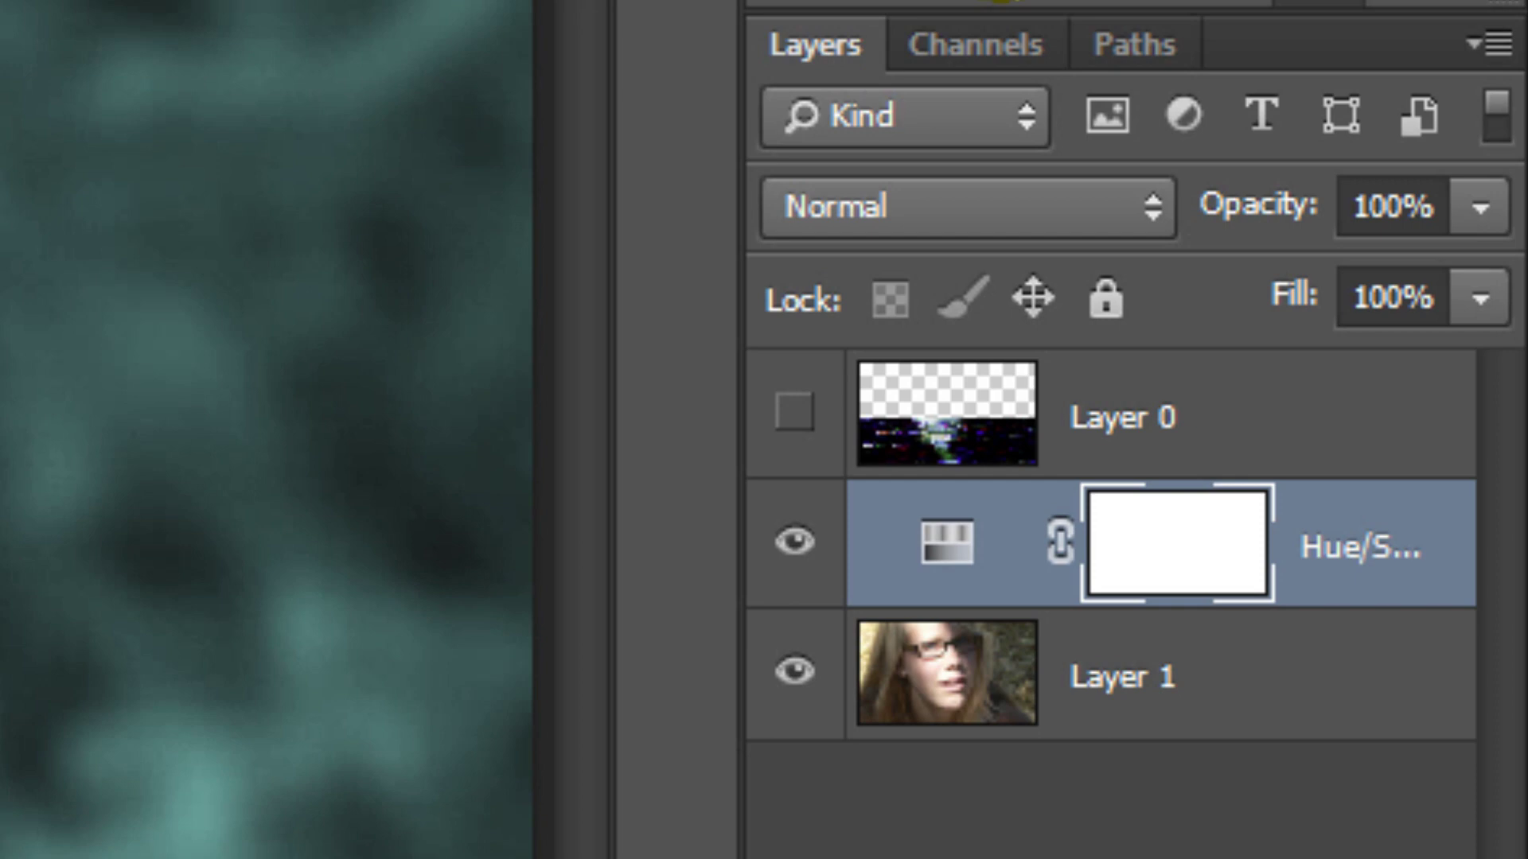
# - Select Layer 1 and set up a fully soft standard brush
pyautogui.keyDown('ctrl'); pyautogui.click(938, 651); pyautogui.keyUp('ctrl')
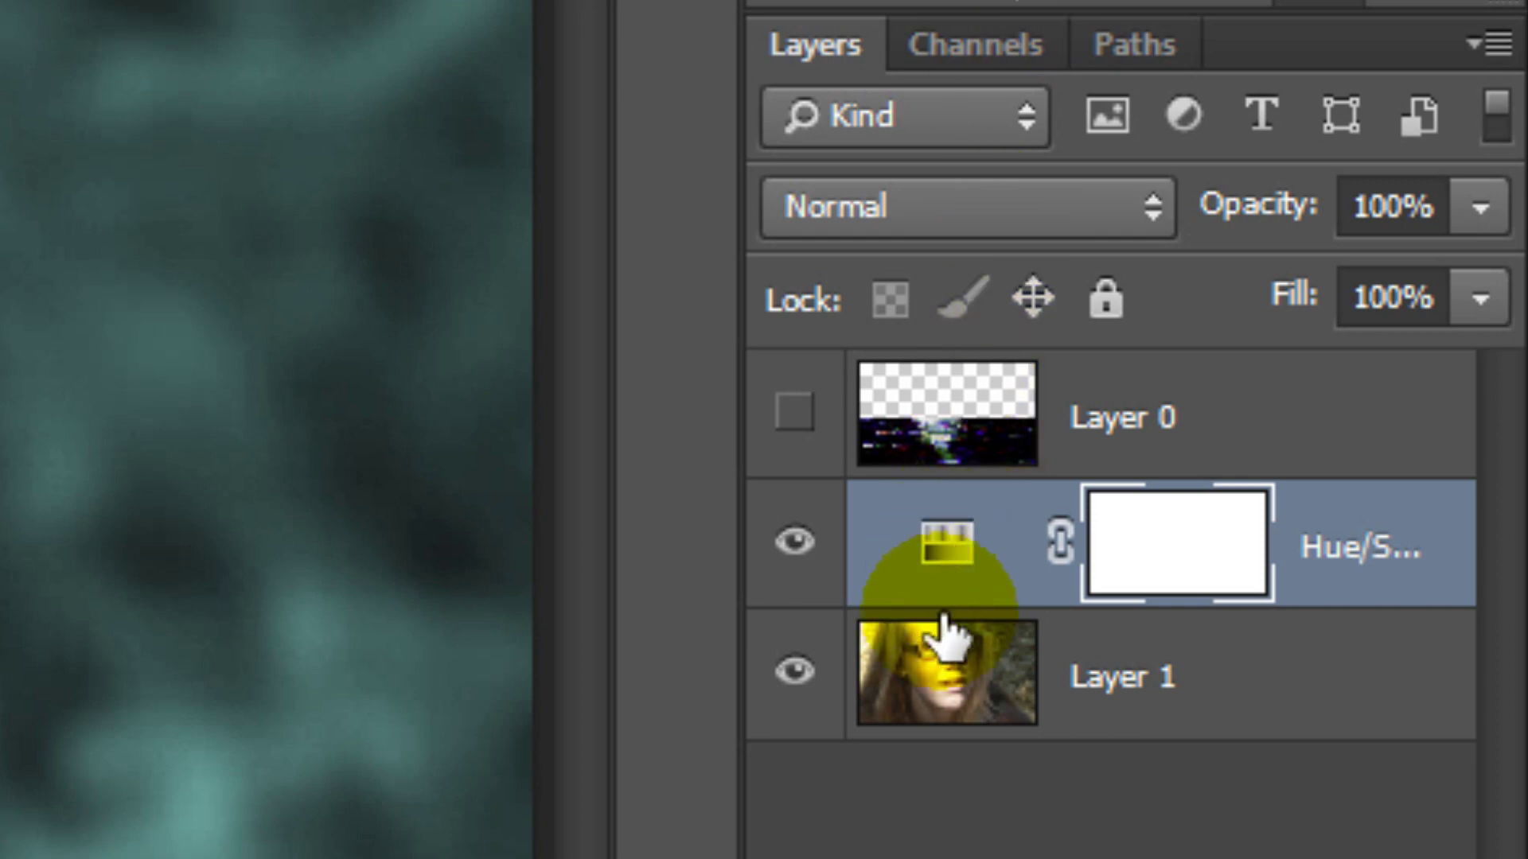
pyautogui.click(938, 692)
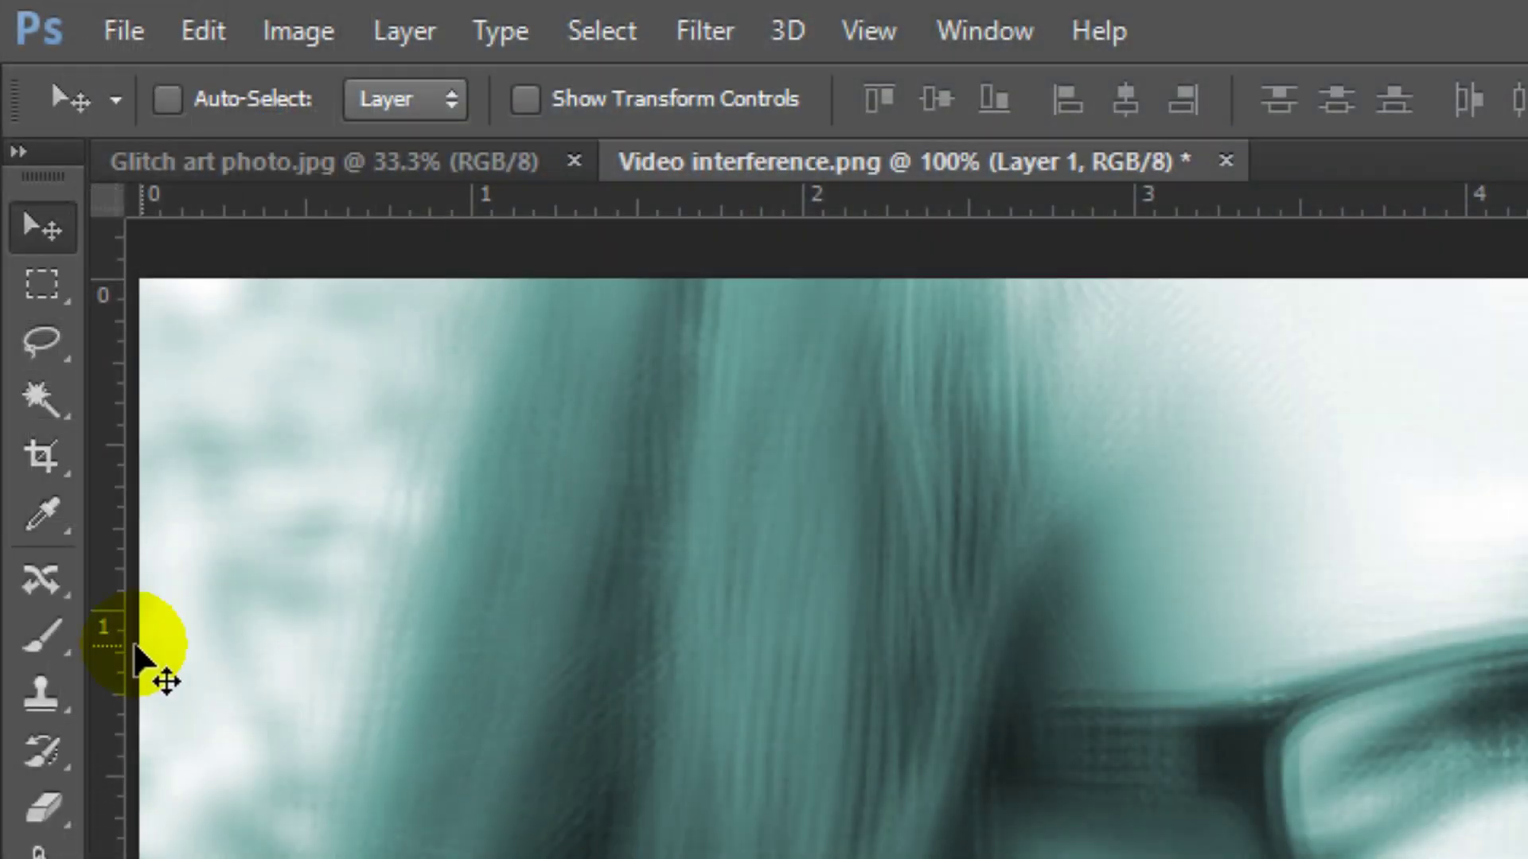
pyautogui.click(42, 638)
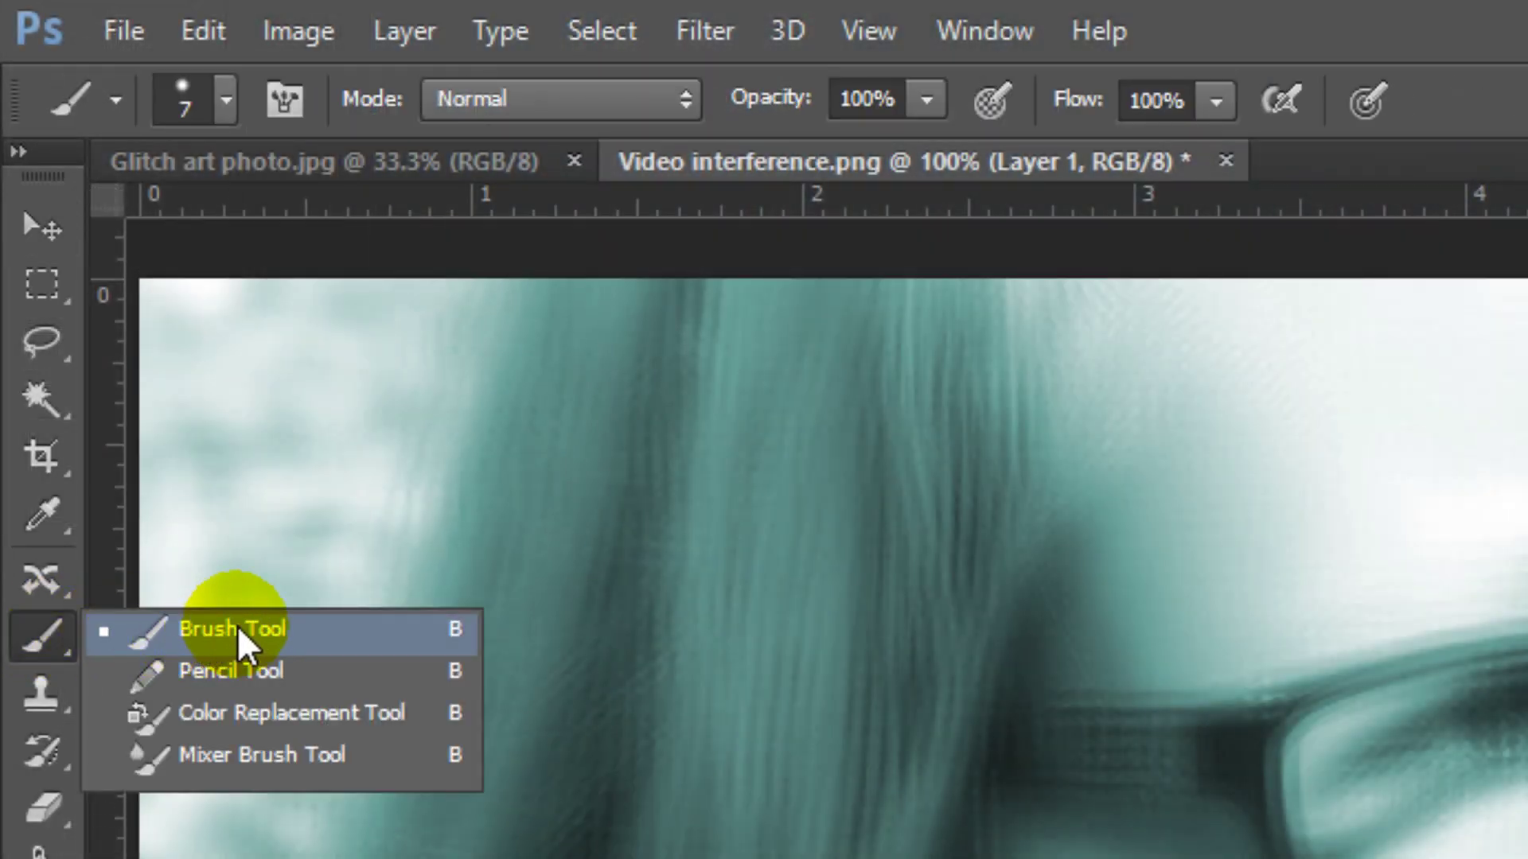
pyautogui.click(244, 635)
pyautogui.click(226, 100)
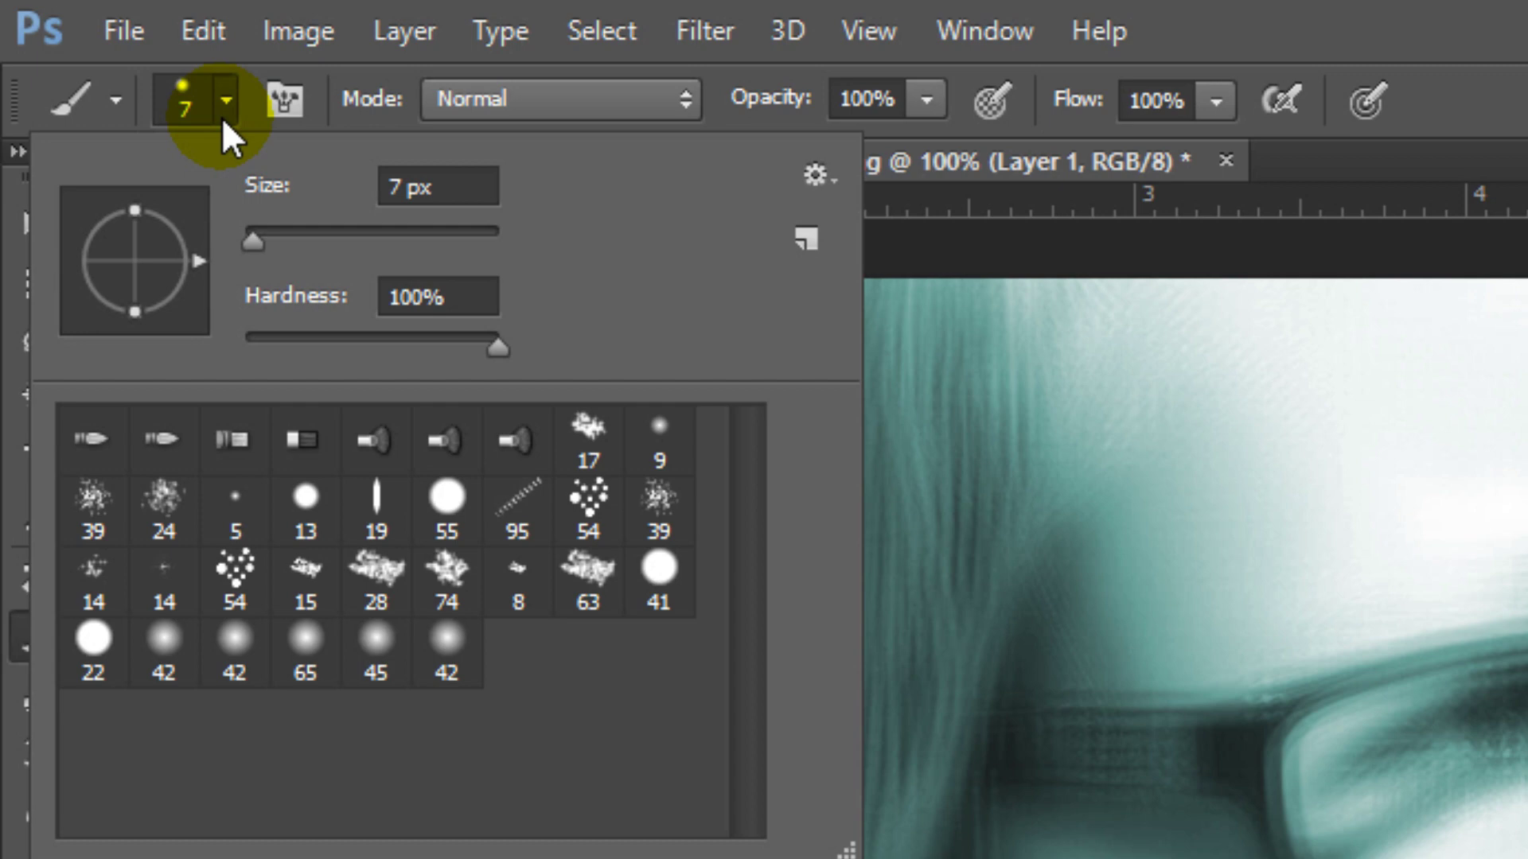
pyautogui.write('300')
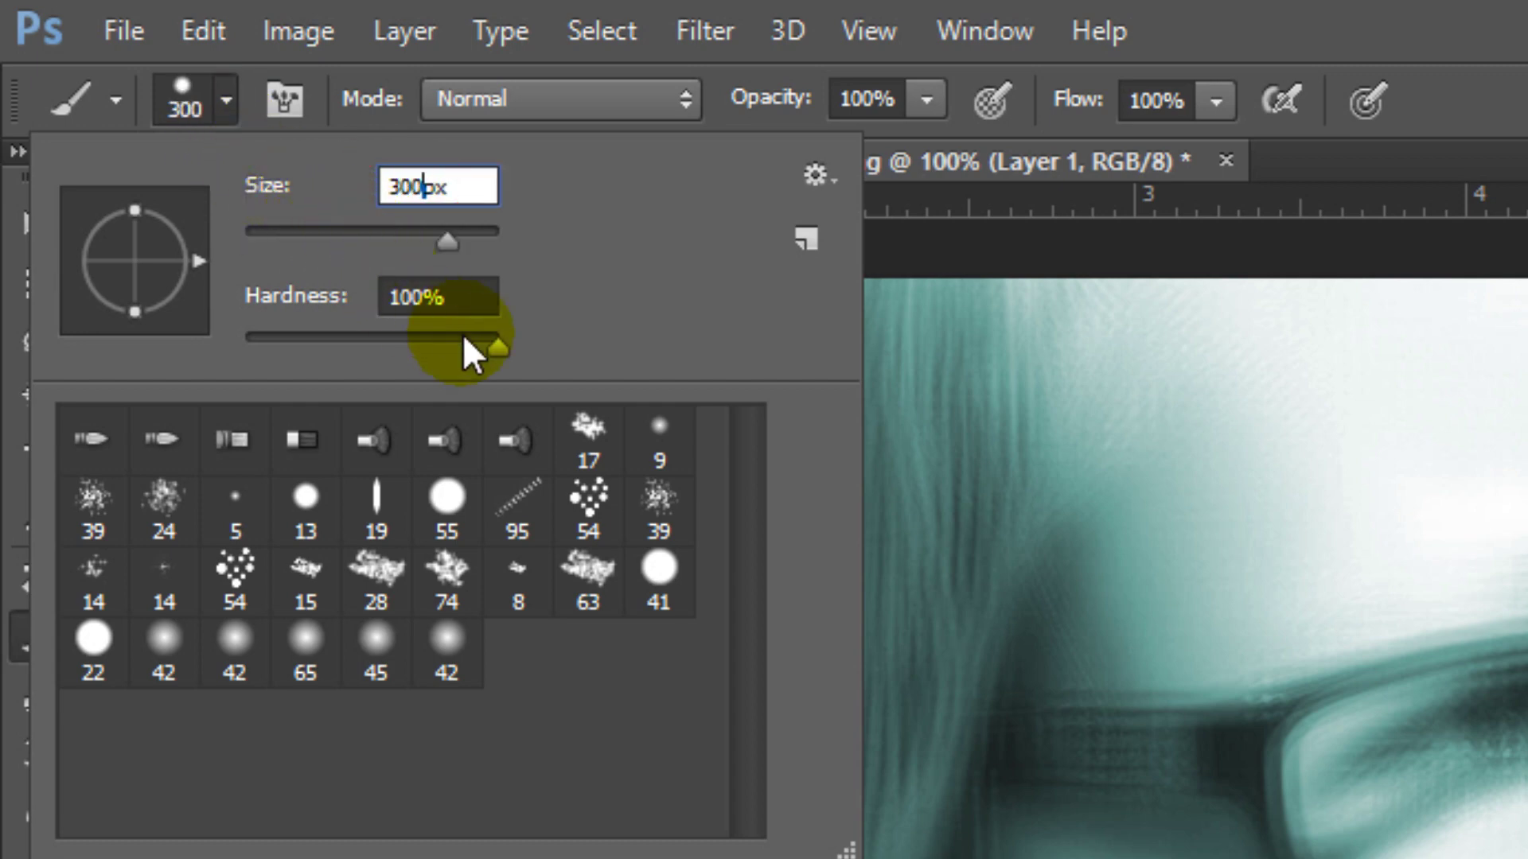
pyautogui.moveTo(496, 347); pyautogui.dragTo(151, 336)
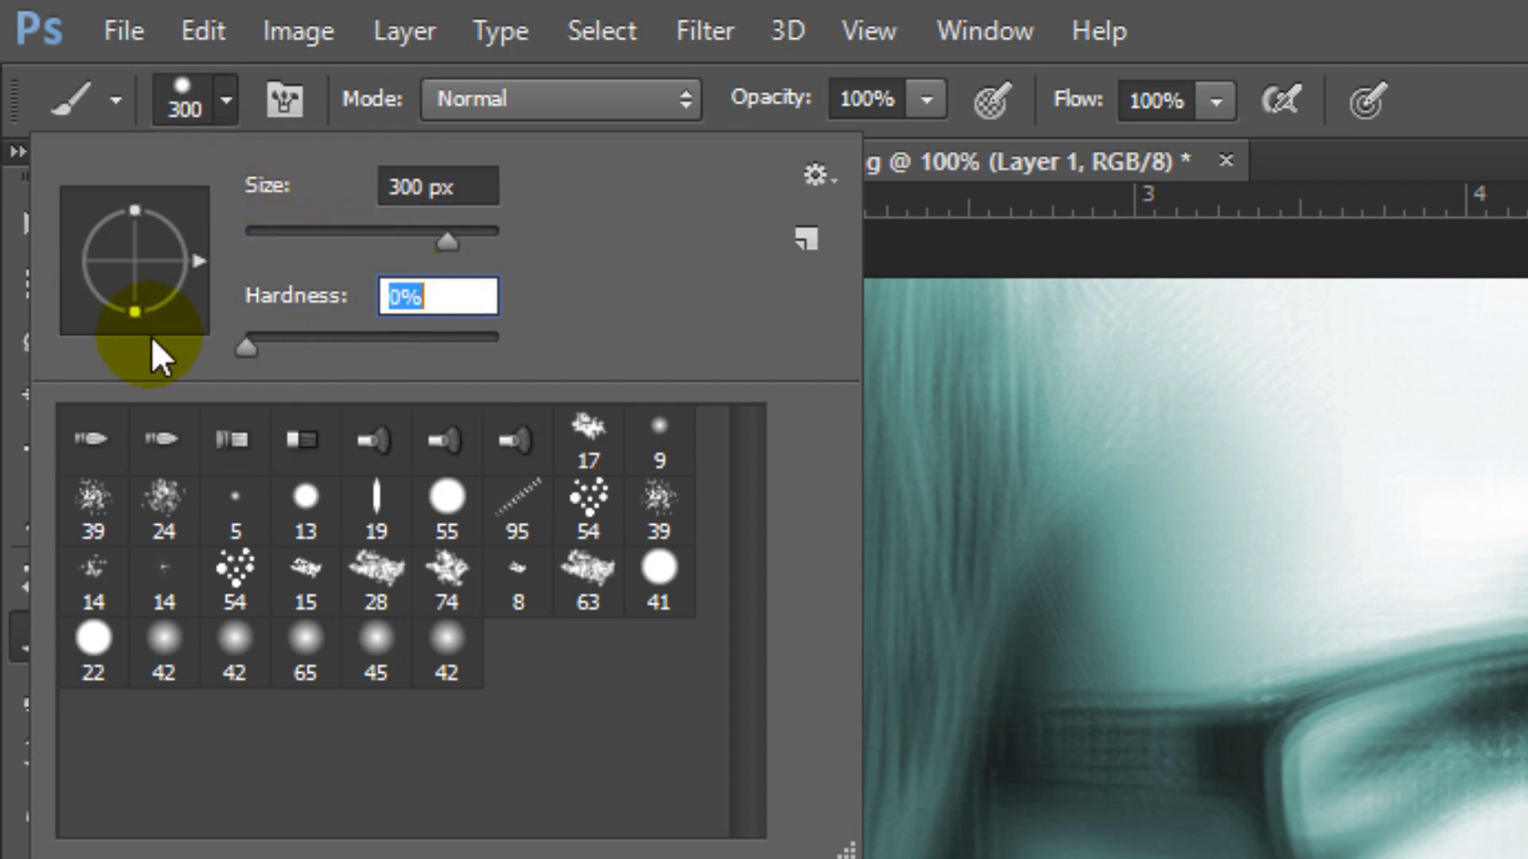
pyautogui.press('Return')
pyautogui.press('Return')
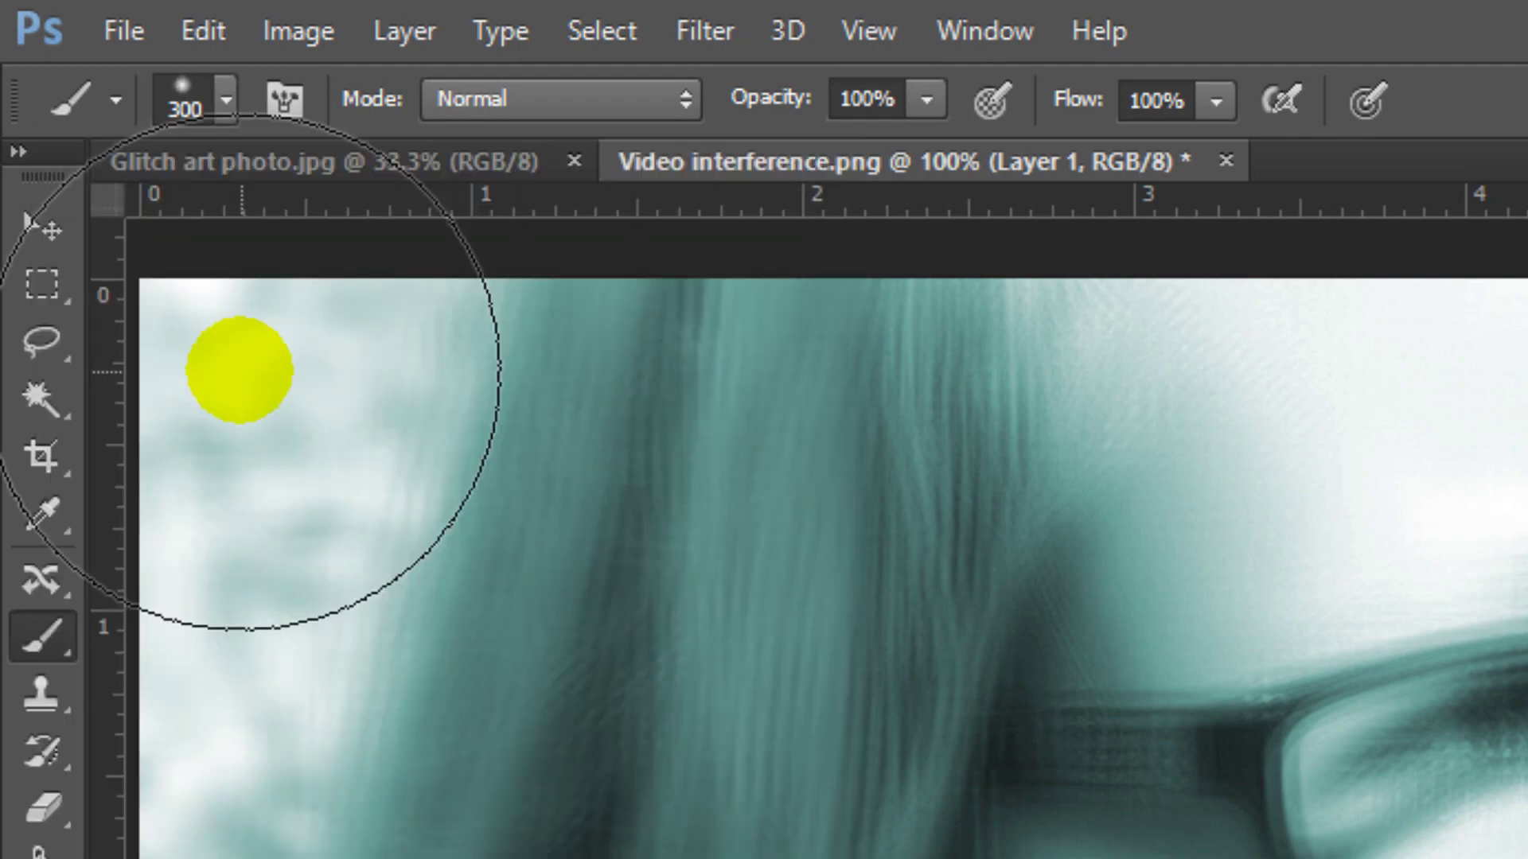
# - Paint black over the top-left background and the hair on the right
pyautogui.press('F5')
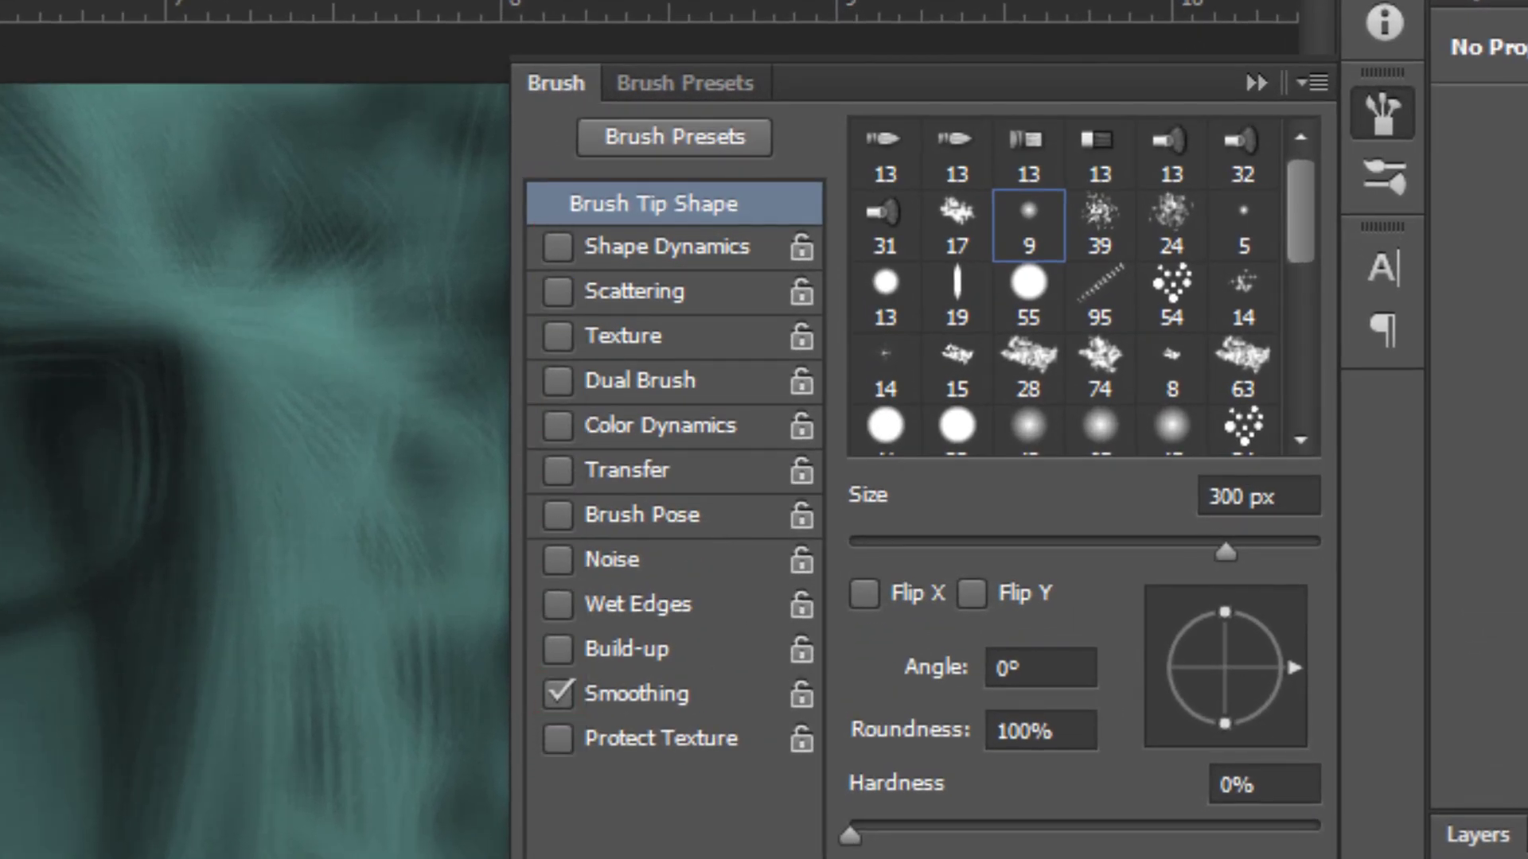
pyautogui.press('F5')
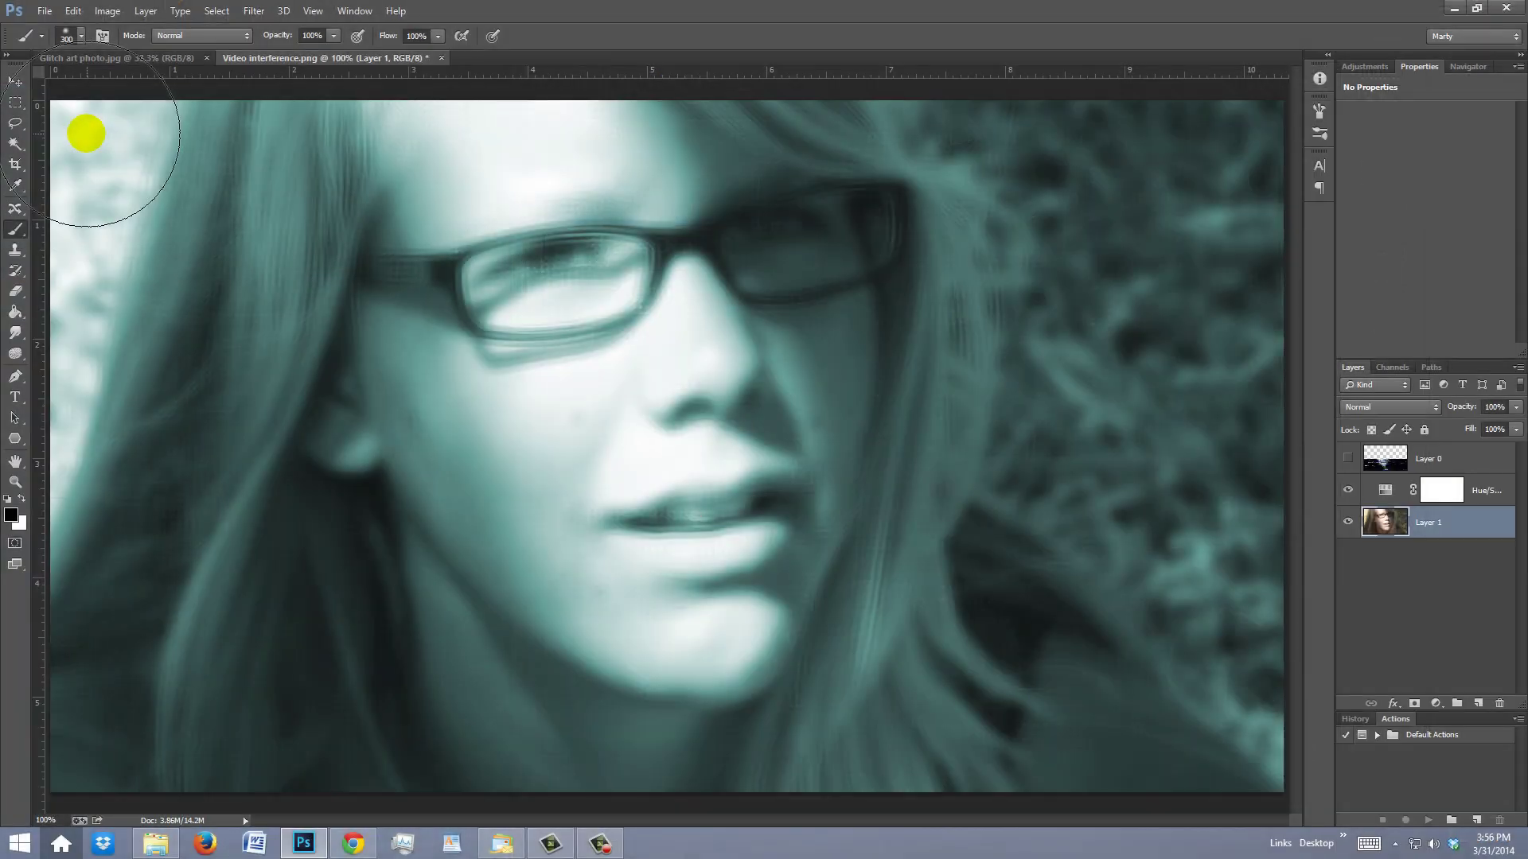
pyautogui.moveTo(85, 129)
pyautogui.mouseDown()
pyautogui.moveTo(131, 167)
pyautogui.moveTo(119, 247)
pyautogui.moveTo(306, 768)
pyautogui.moveTo(343, 753)
pyautogui.mouseUp()
pyautogui.moveTo(1089, 96)
pyautogui.mouseDown()
pyautogui.moveTo(1187, 62)
pyautogui.moveTo(1125, 143)
pyautogui.moveTo(996, 124)
pyautogui.moveTo(1071, 779)
pyautogui.moveTo(1087, 519)
pyautogui.moveTo(1209, 526)
pyautogui.mouseUp()
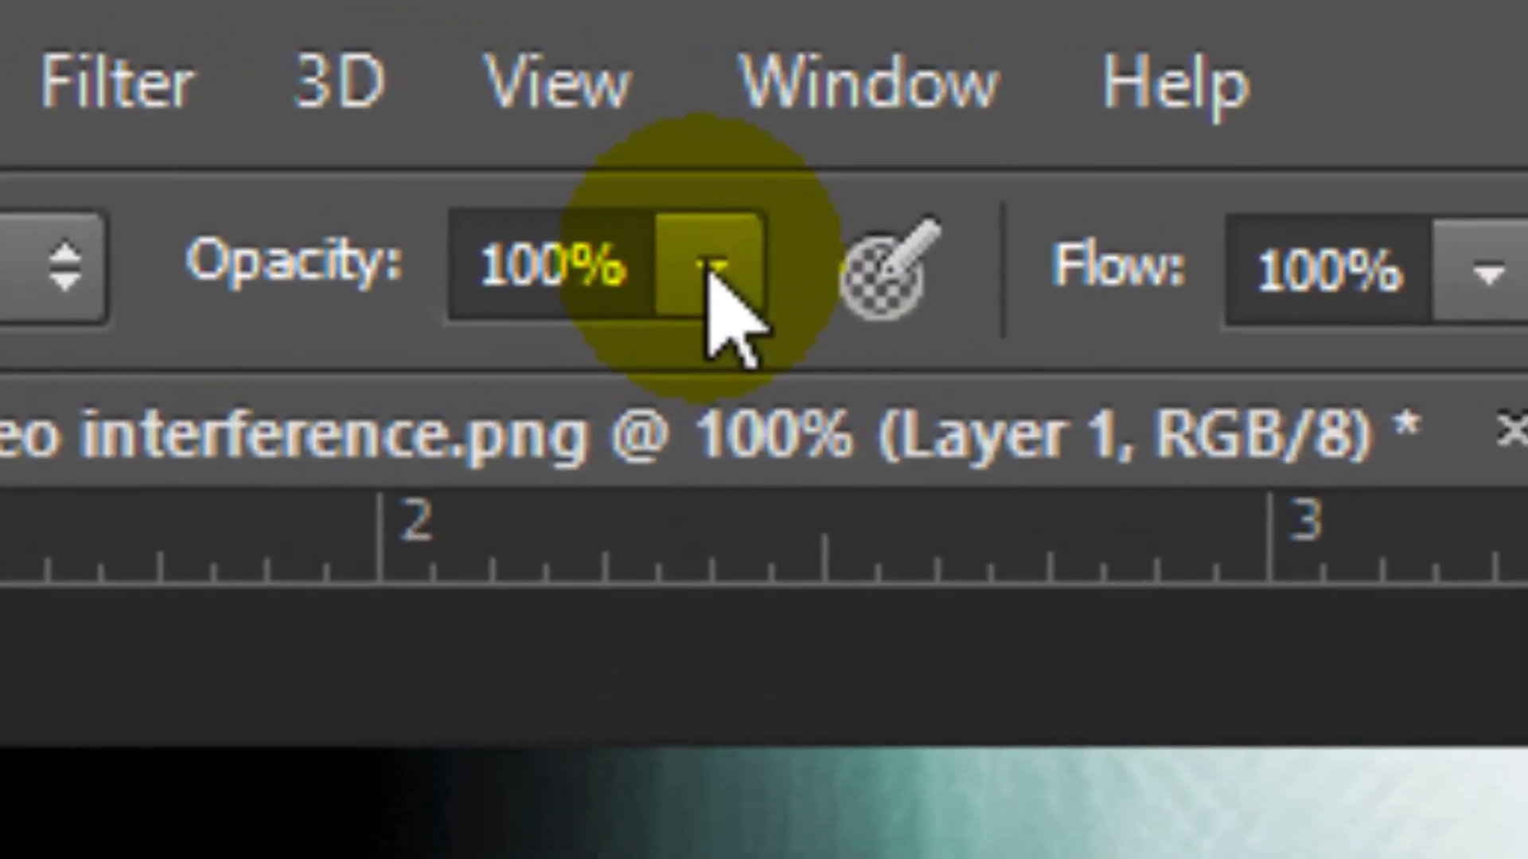
# - Lower brush opacity to 48% and darken the hair around the face
pyautogui.click(370, 58)
pyautogui.moveTo(368, 83); pyautogui.dragTo(303, 83)
pyautogui.moveTo(411, 442); pyautogui.dragTo(423, 437)
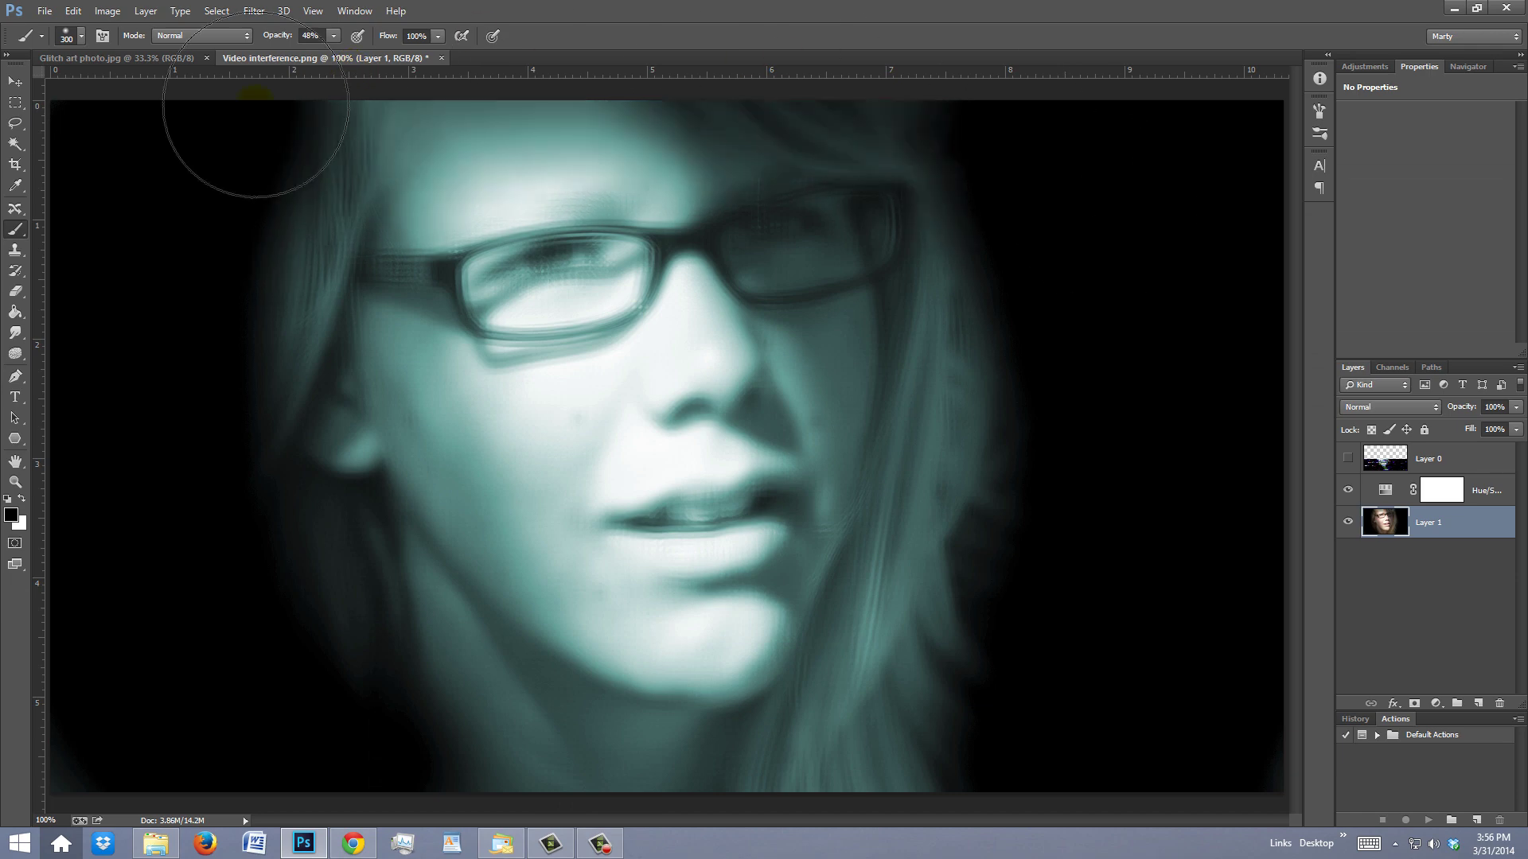
pyautogui.moveTo(255, 98)
pyautogui.mouseDown()
pyautogui.moveTo(528, 752)
pyautogui.moveTo(1023, 573)
pyautogui.moveTo(290, 219)
pyautogui.moveTo(668, 746)
pyautogui.mouseUp()
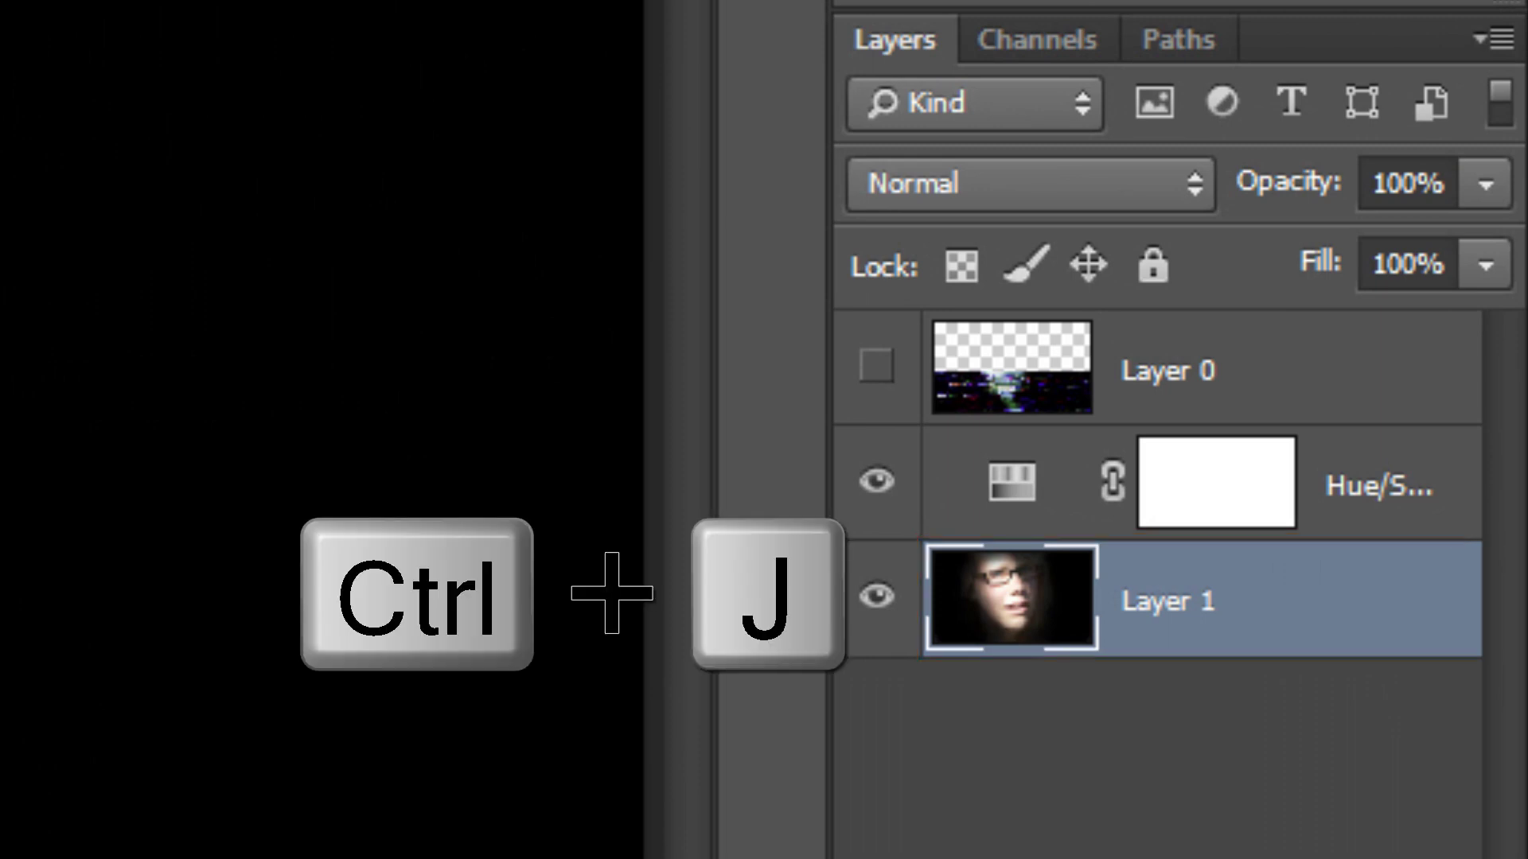
# - Duplicate the portrait layer and reset the Shear filter curve to straight
pyautogui.hotkey('ctrl', 'j')
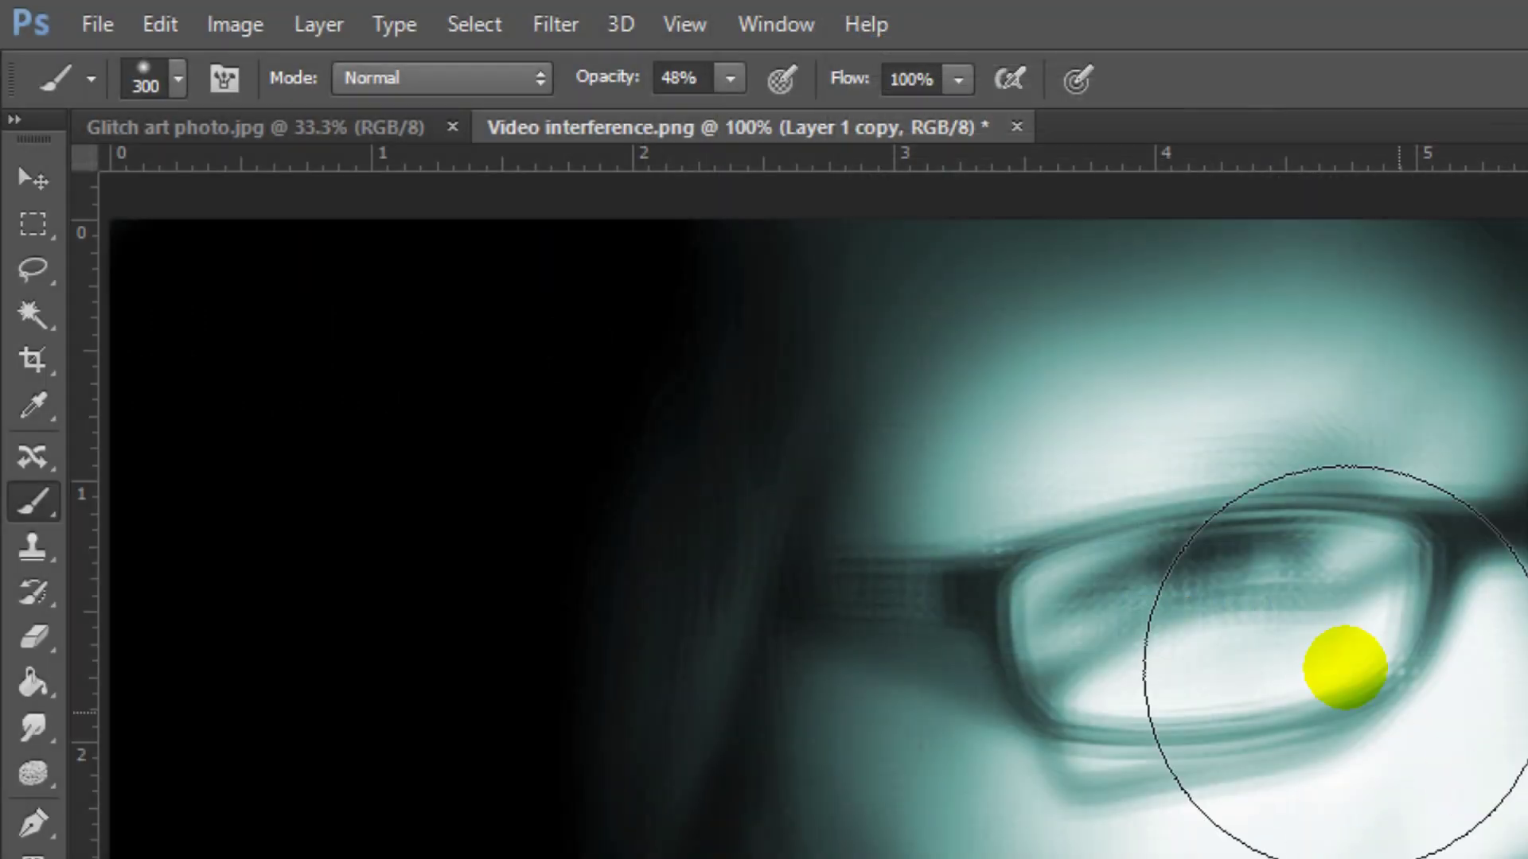
pyautogui.click(559, 20)
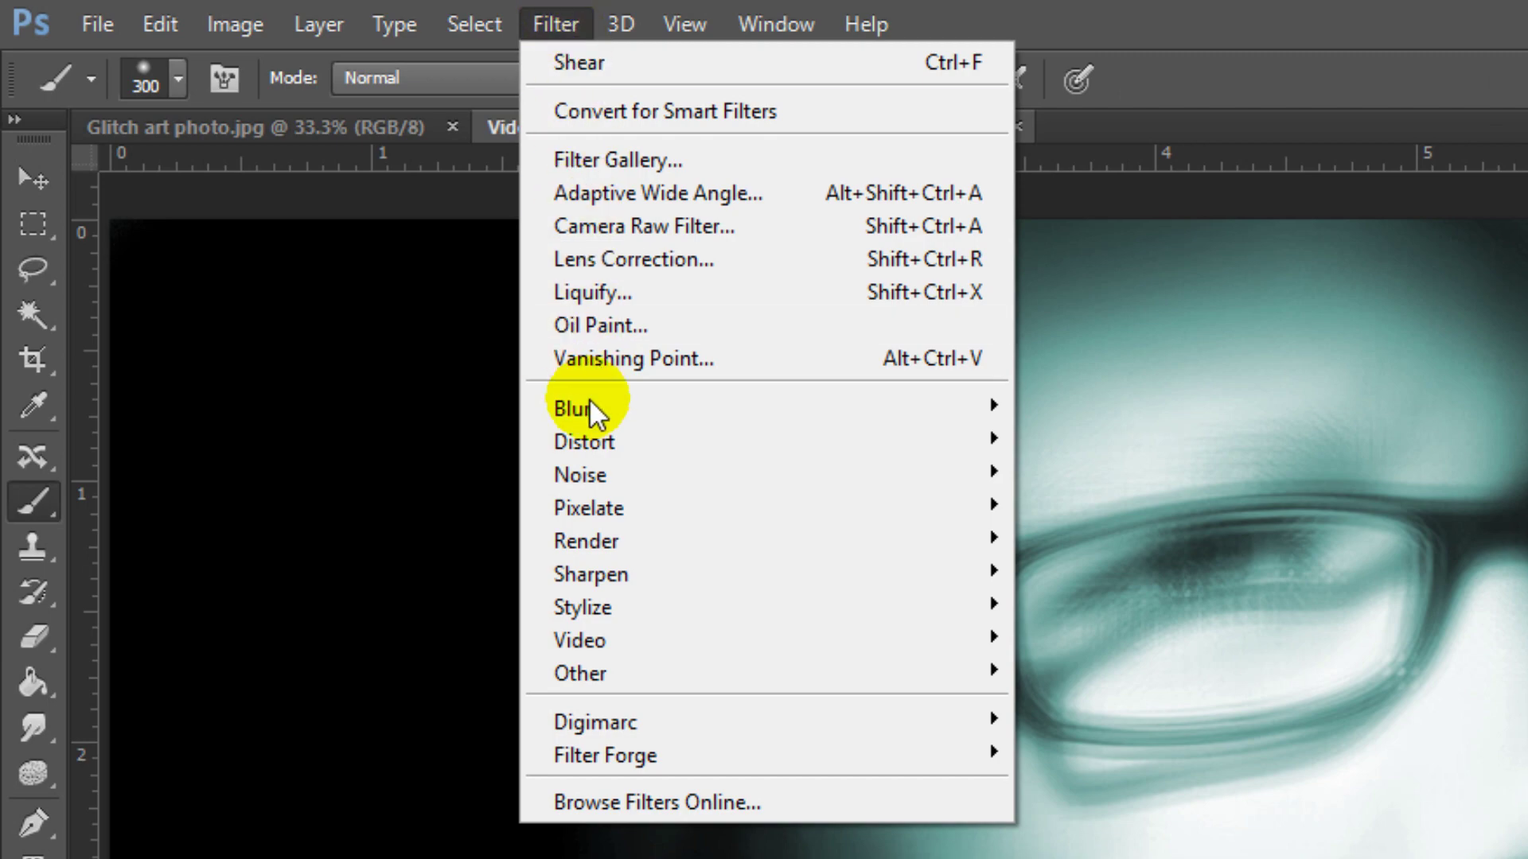
pyautogui.moveTo(584, 442)
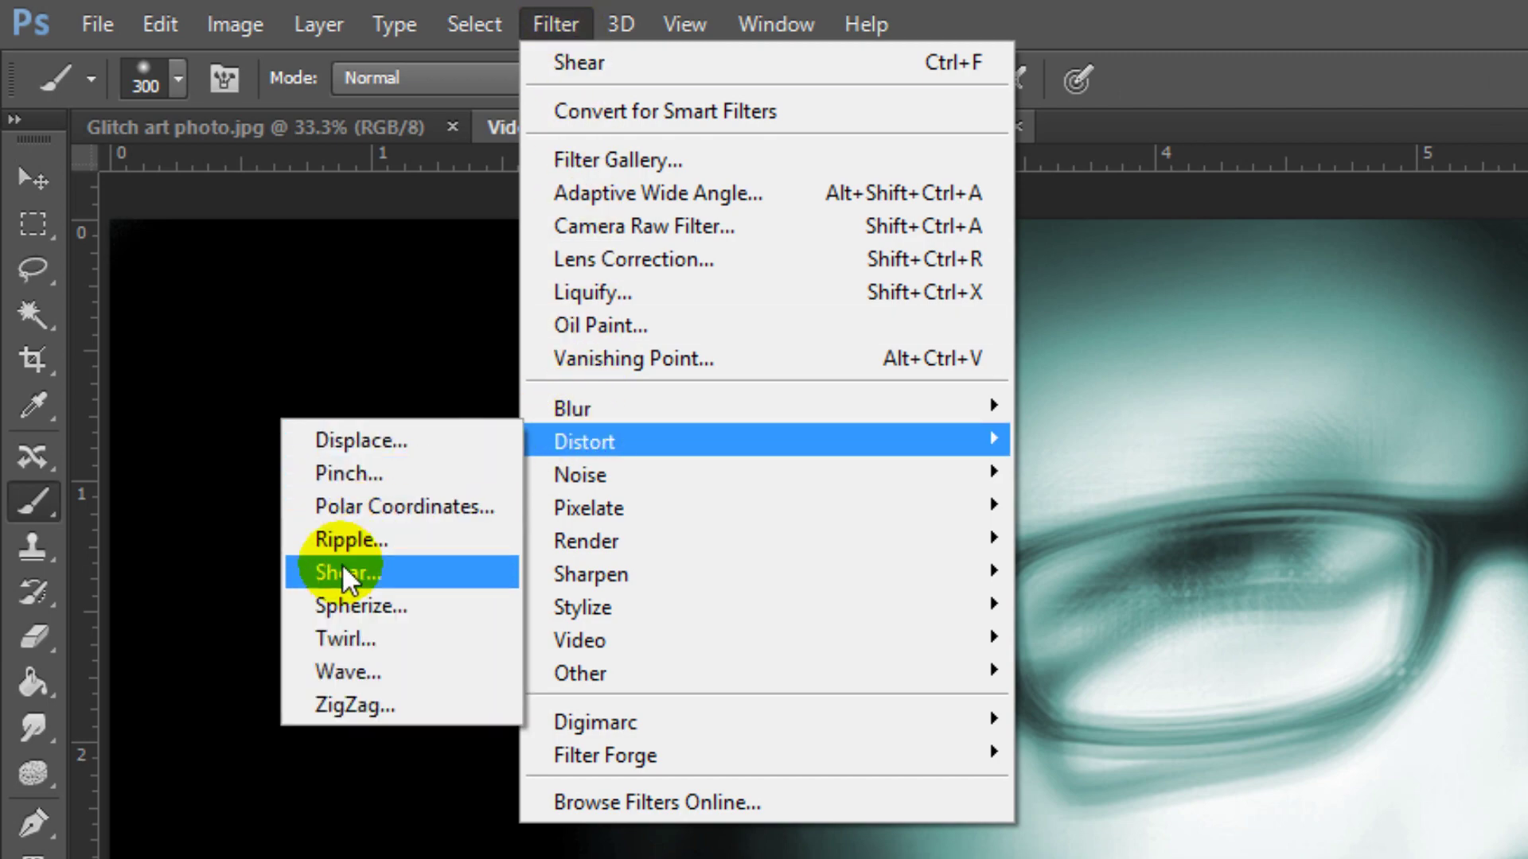
pyautogui.click(342, 564)
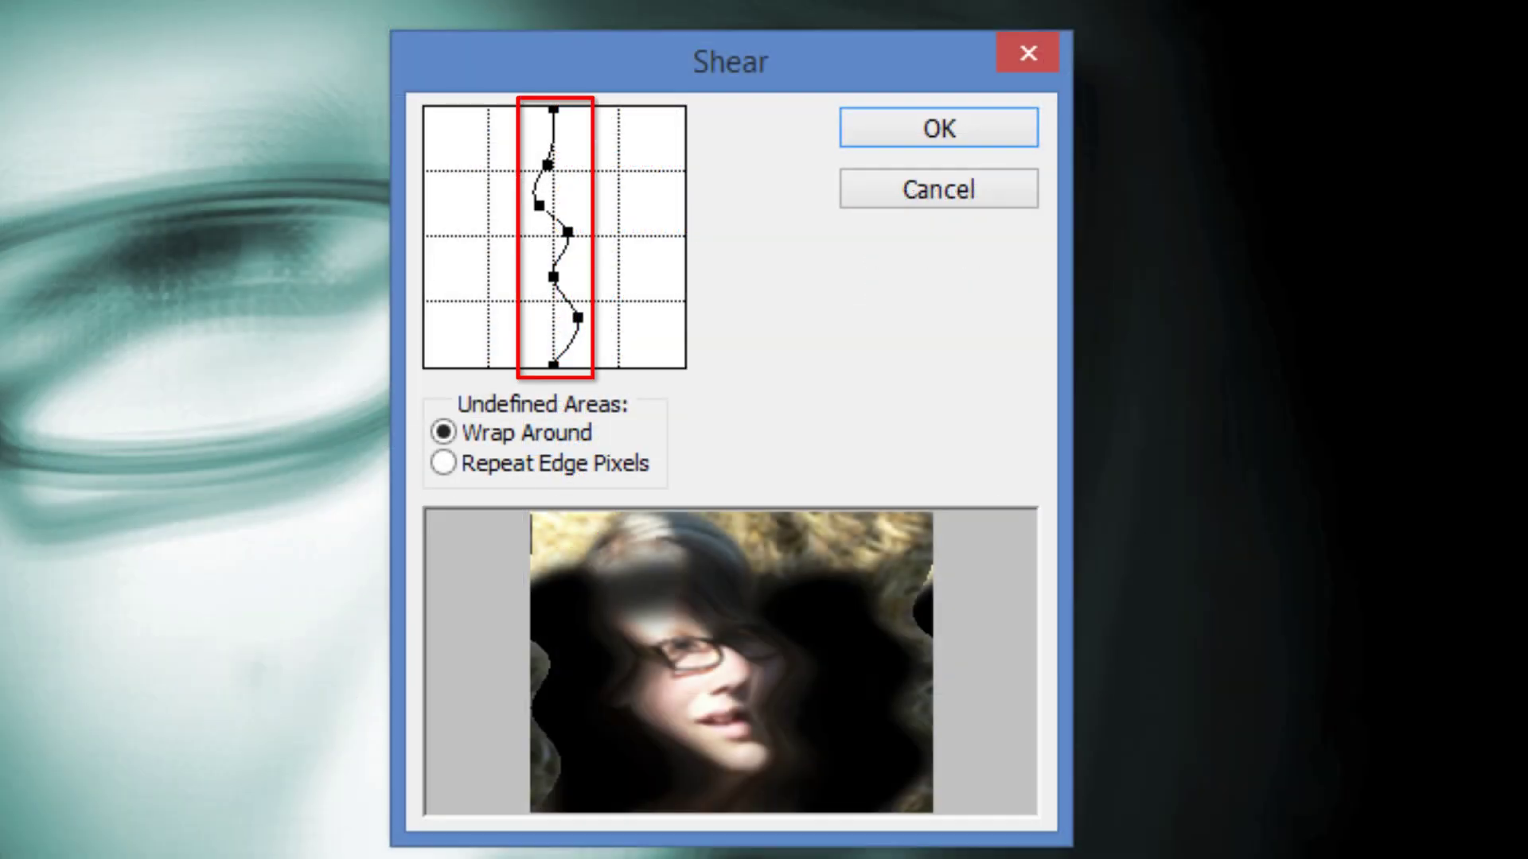
pyautogui.press('ctrl')
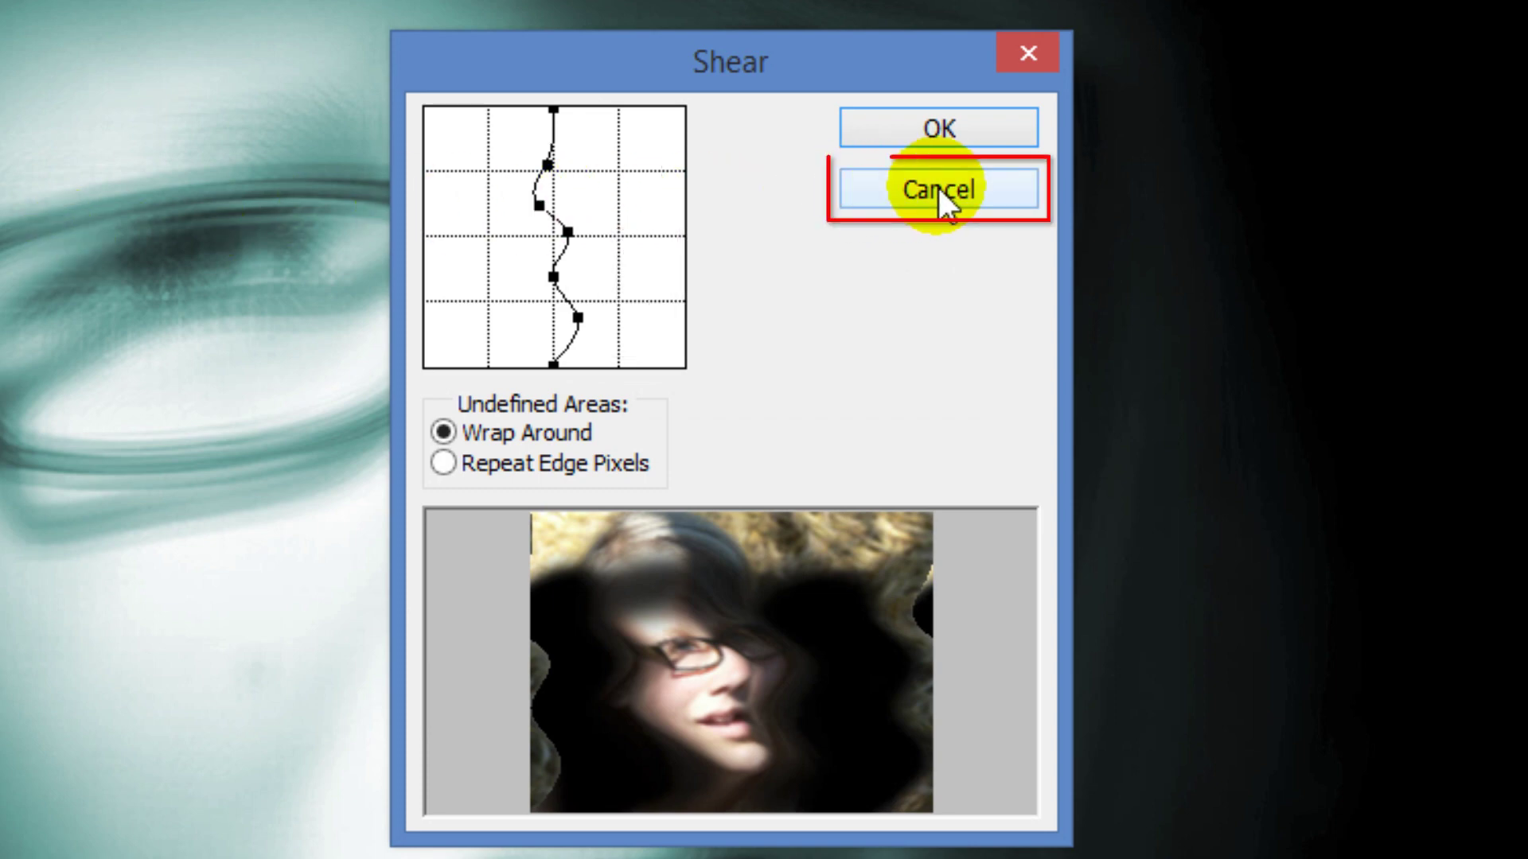
pyautogui.press('alt')
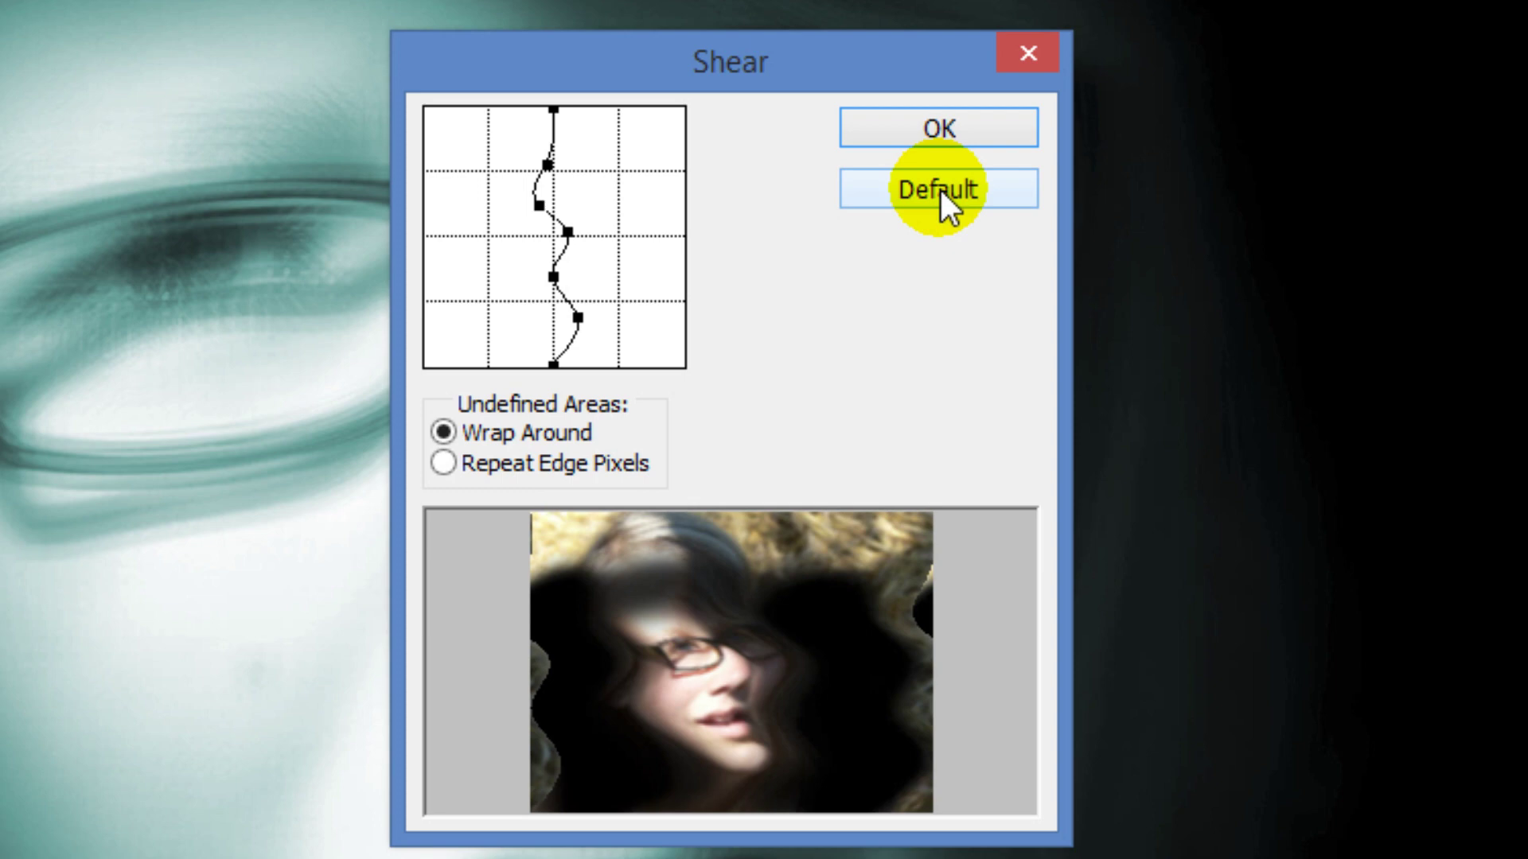
pyautogui.click(940, 189)
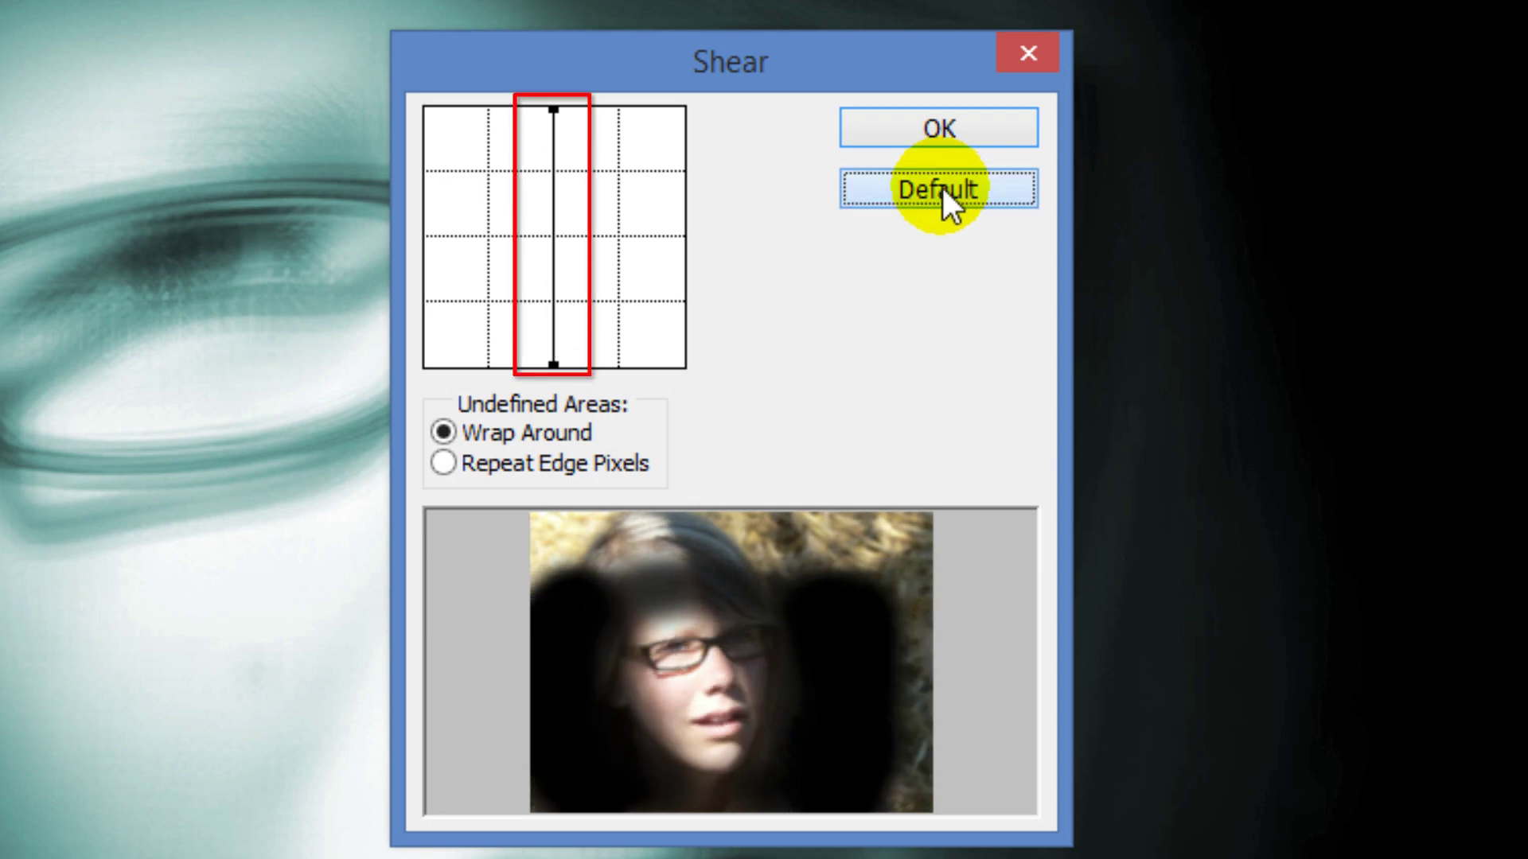
# - Add and drag points to bend the Shear curve into a jagged shape
pyautogui.click(556, 177)
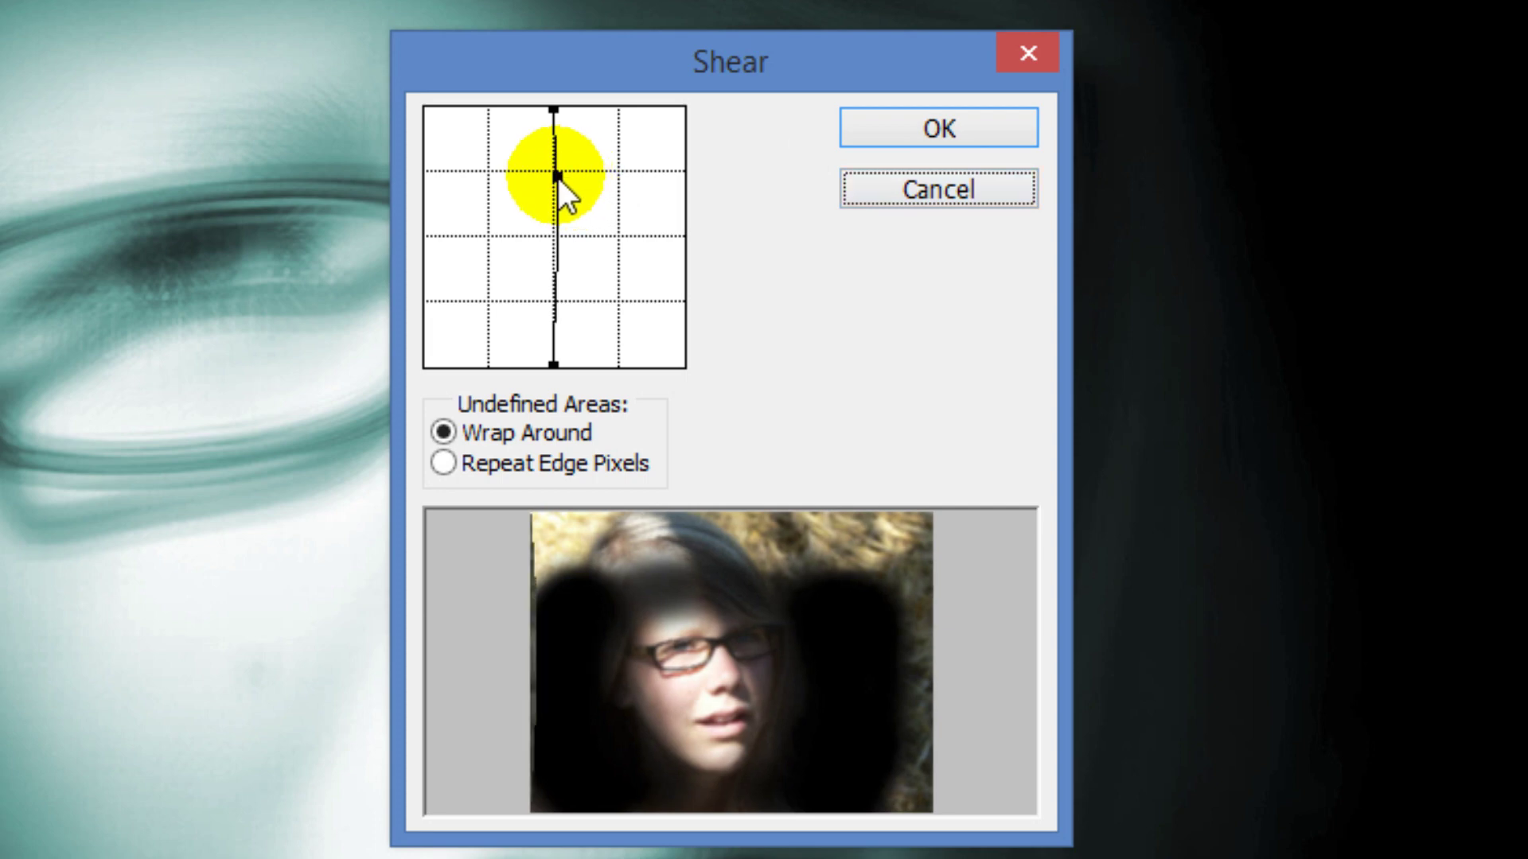
pyautogui.moveTo(556, 179)
pyautogui.mouseDown()
pyautogui.moveTo(569, 278)
pyautogui.moveTo(557, 342)
pyautogui.mouseUp()
pyautogui.click(561, 146)
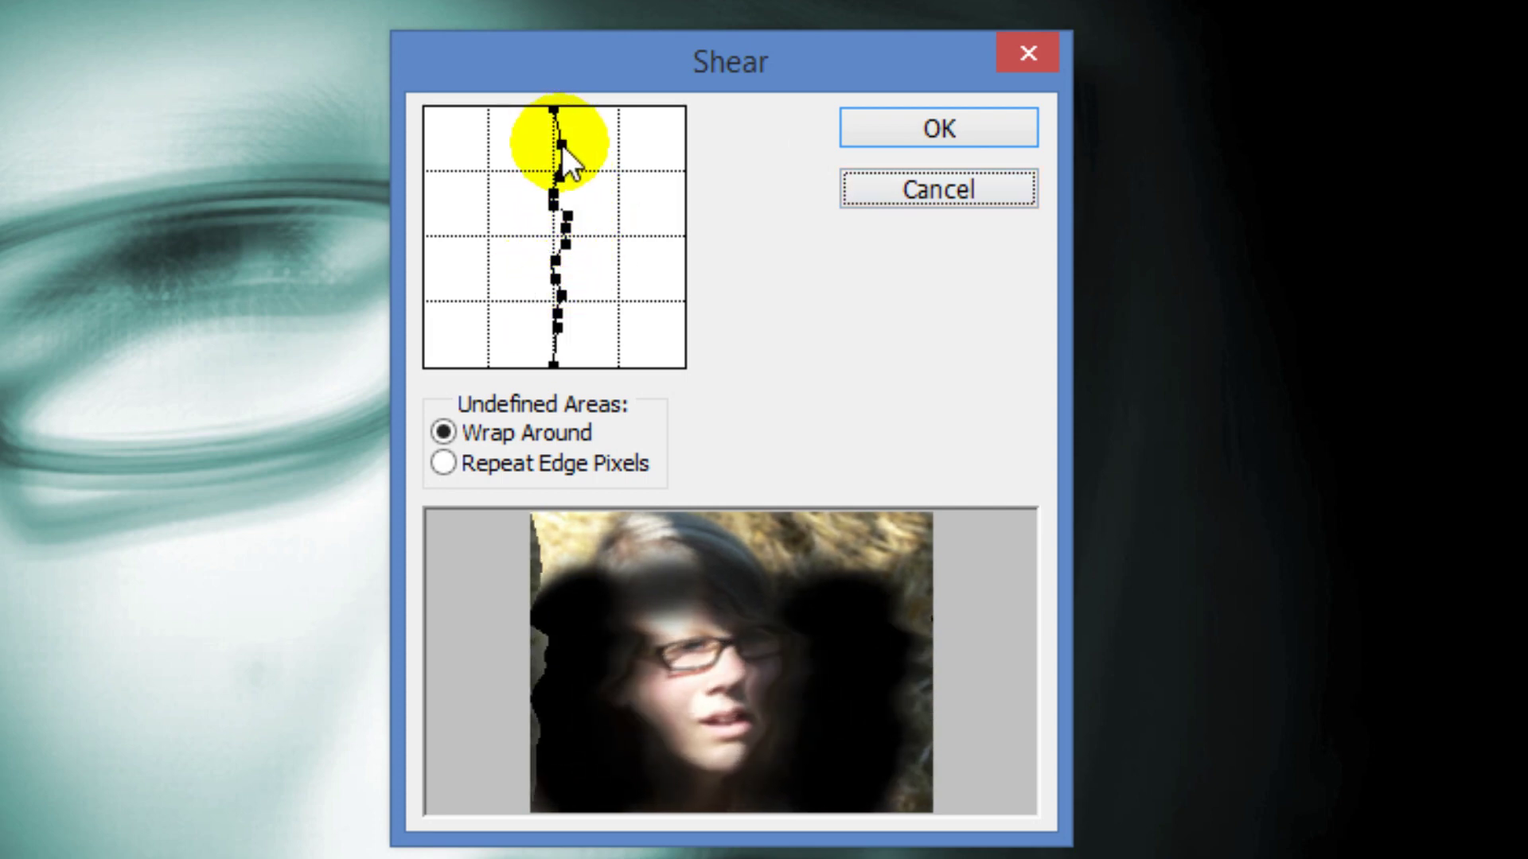
pyautogui.moveTo(561, 148); pyautogui.dragTo(559, 135)
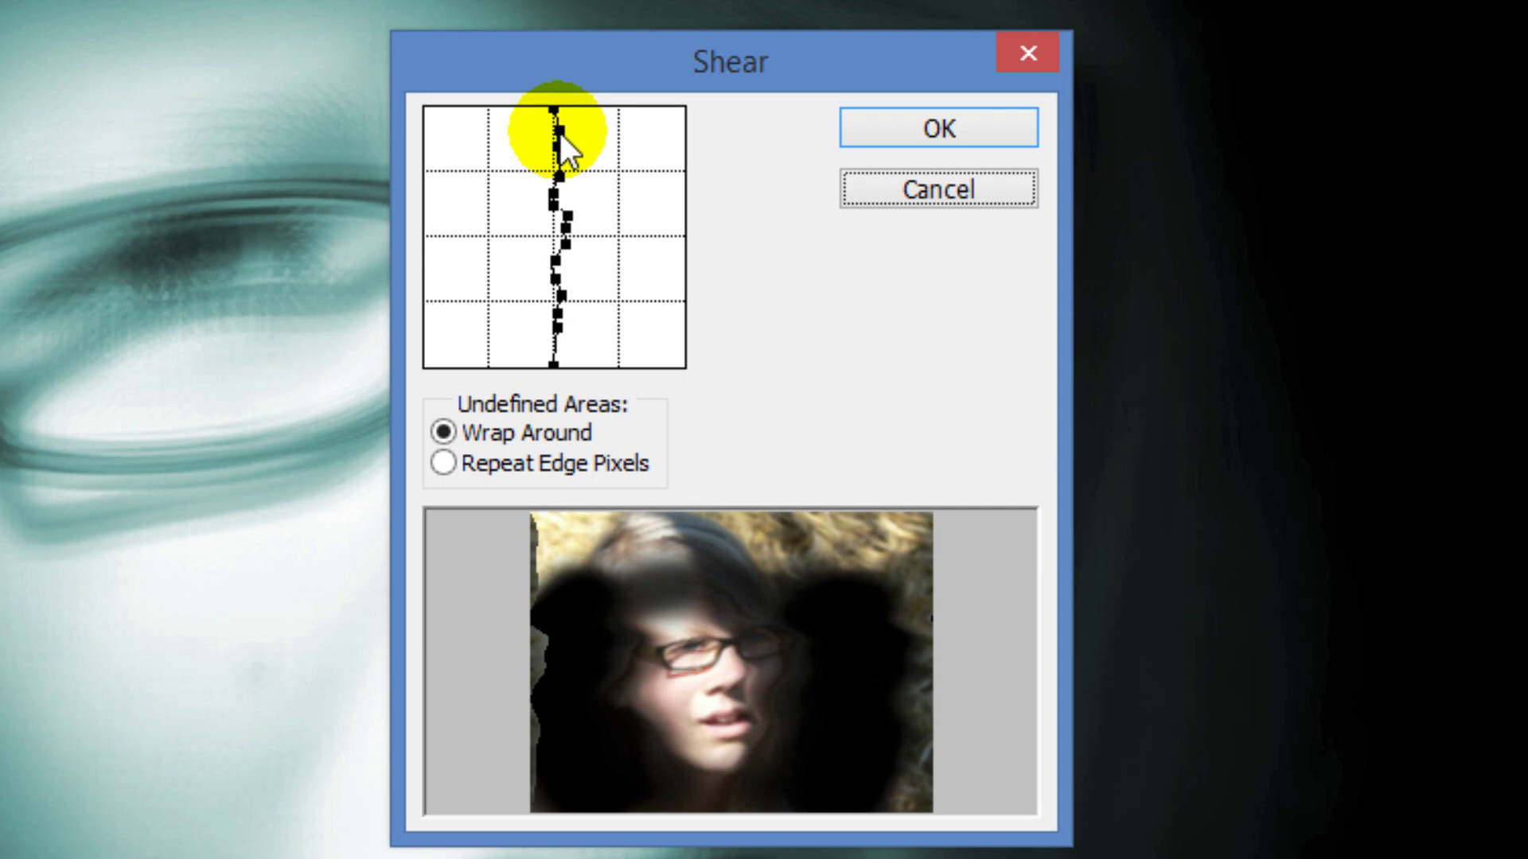
pyautogui.press('alt')
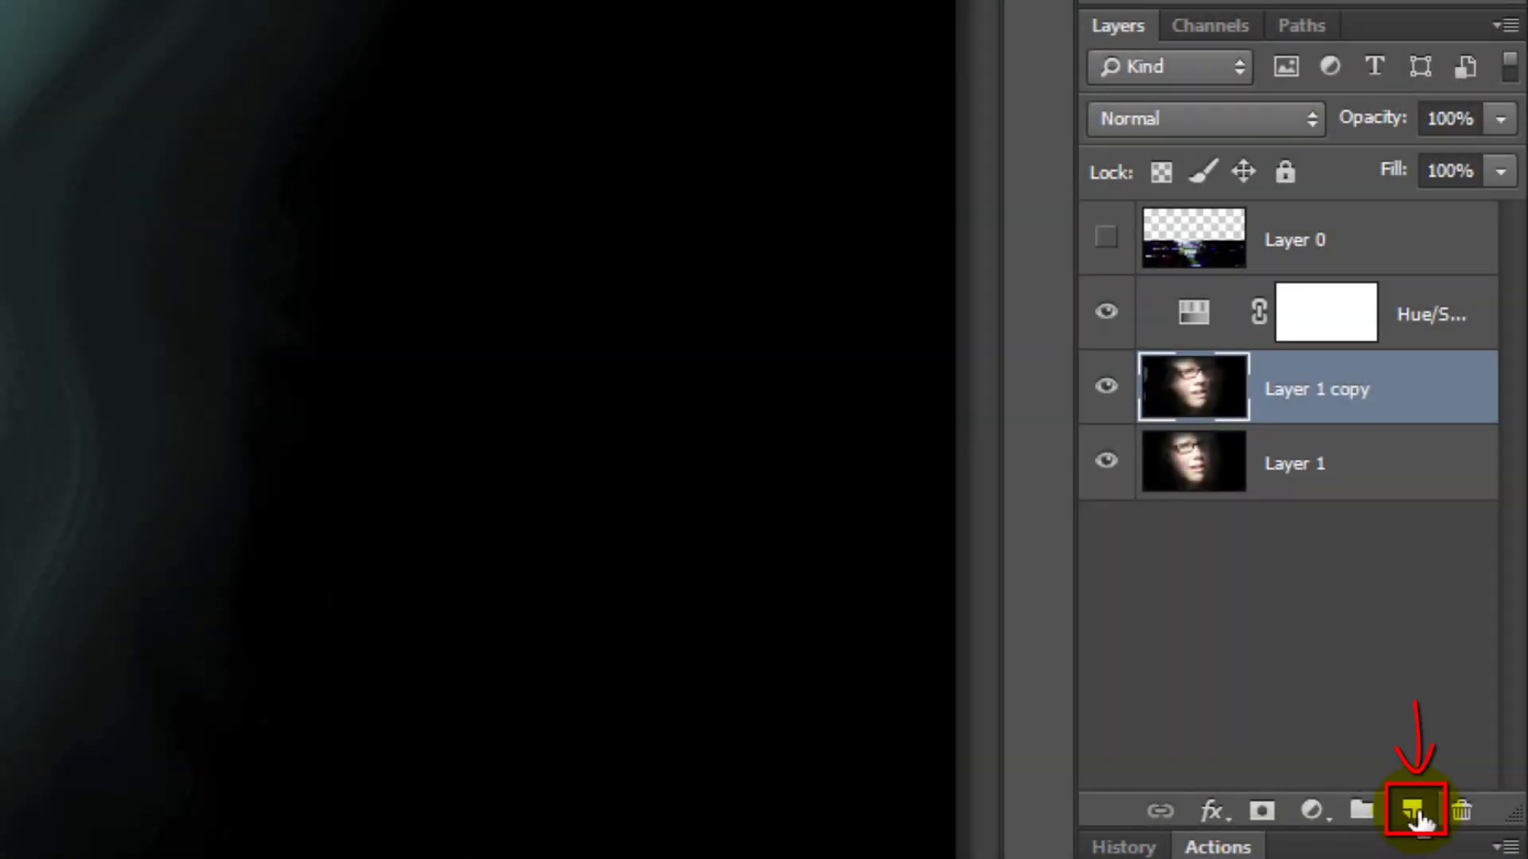
# - Create Layer 2 above the sheared copy and fill it with 50% Gray
pyautogui.click(1413, 812)
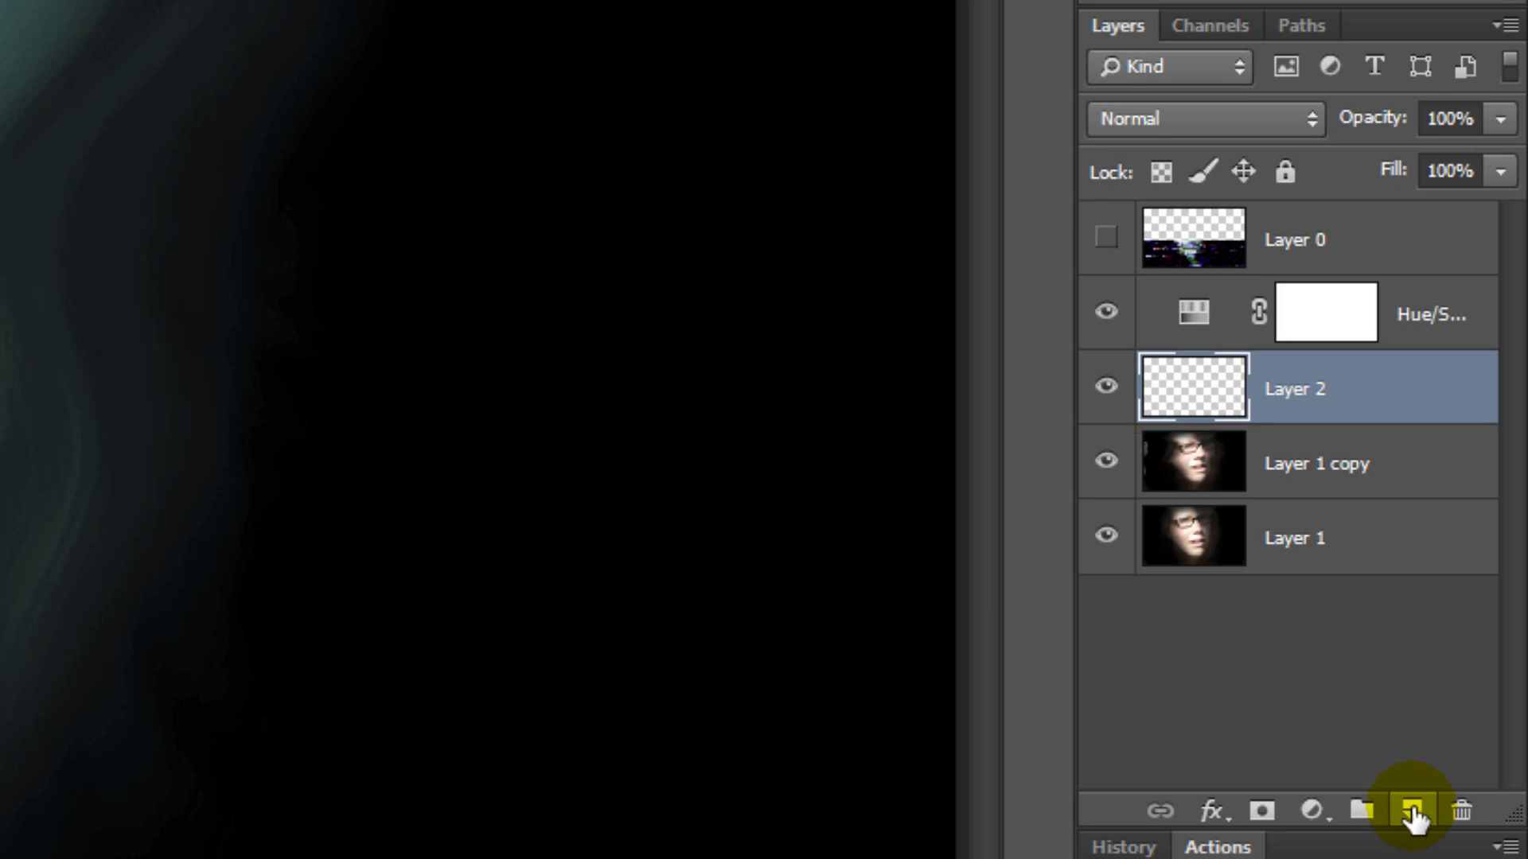
pyautogui.hotkey('shift', 'F5')
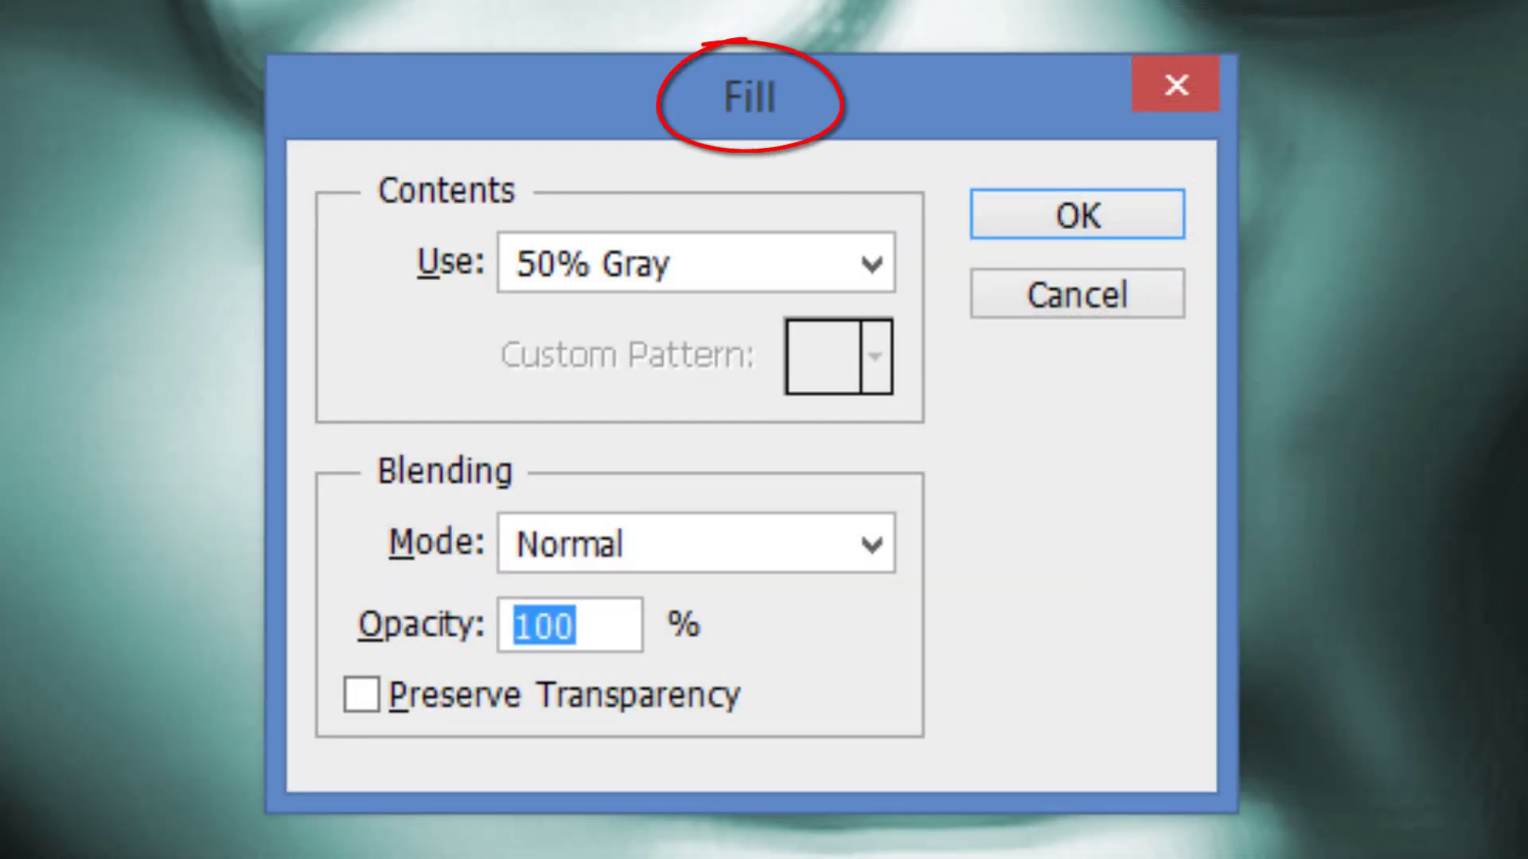
pyautogui.click(872, 265)
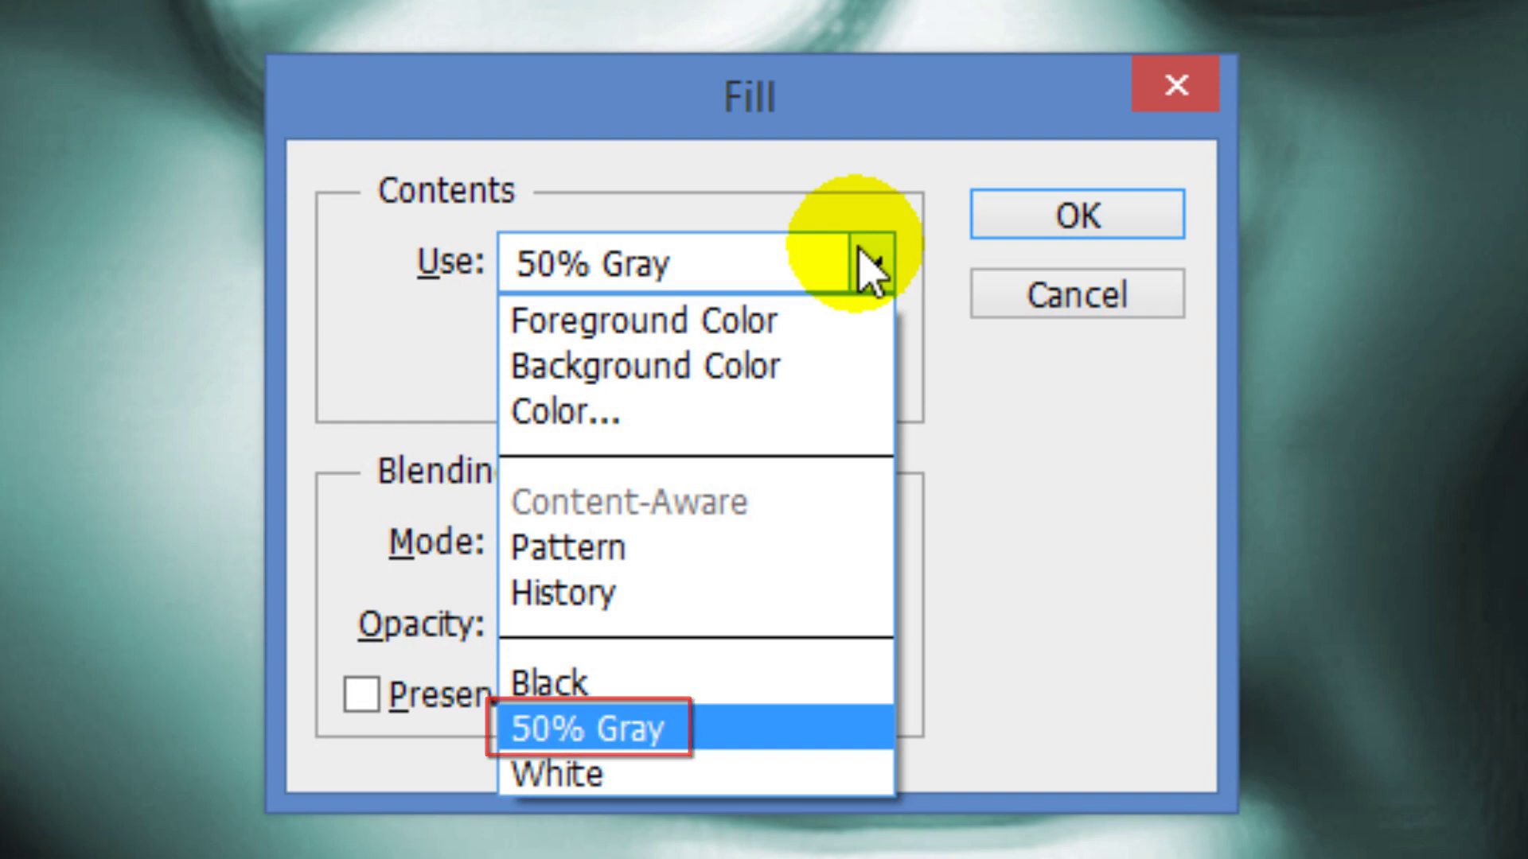
pyautogui.click(870, 267)
pyautogui.click(1059, 234)
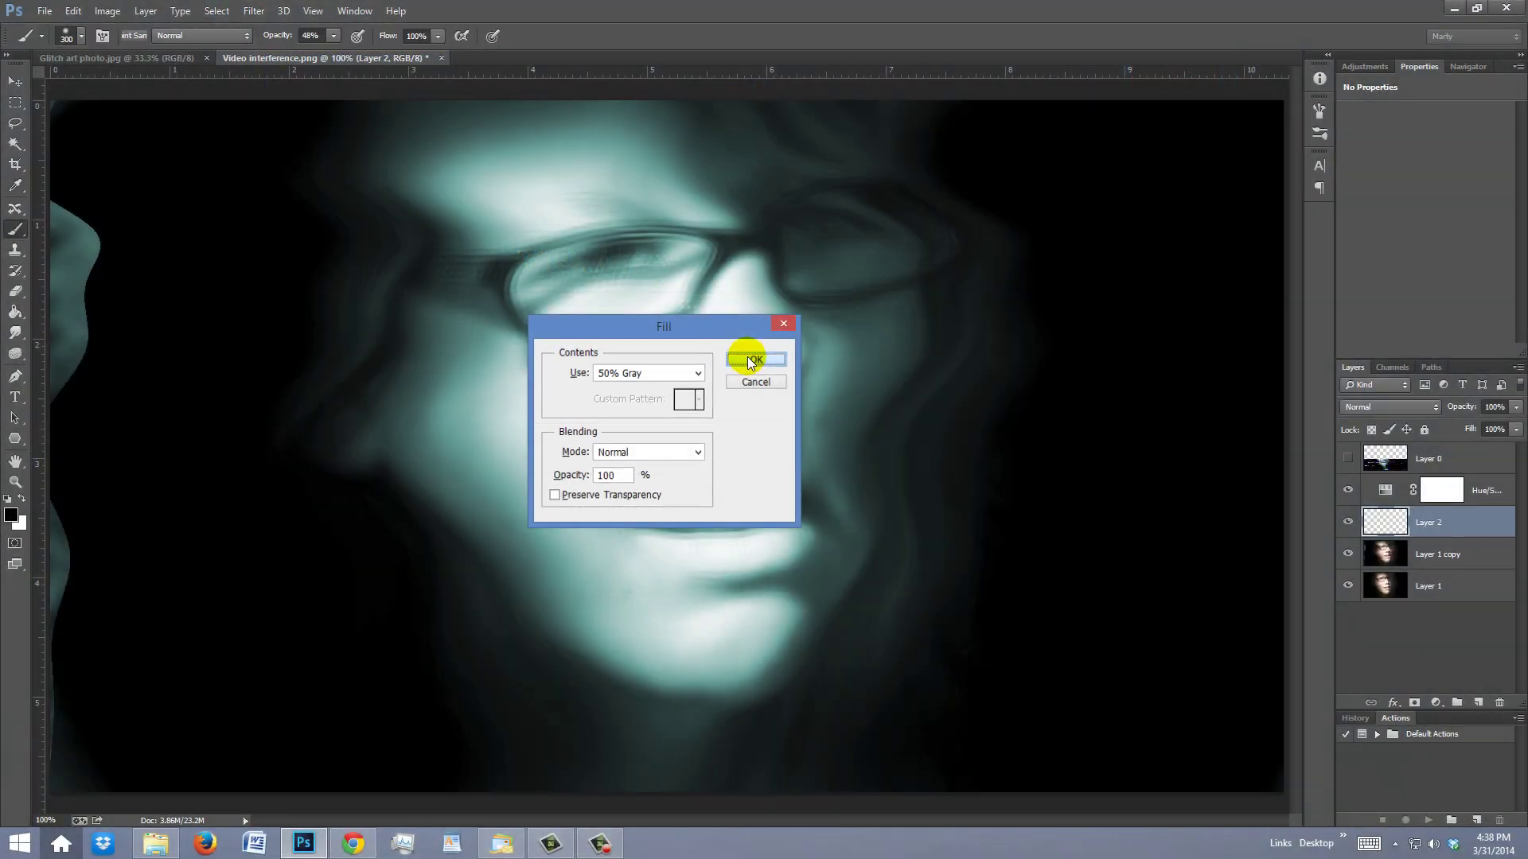
pyautogui.click(750, 356)
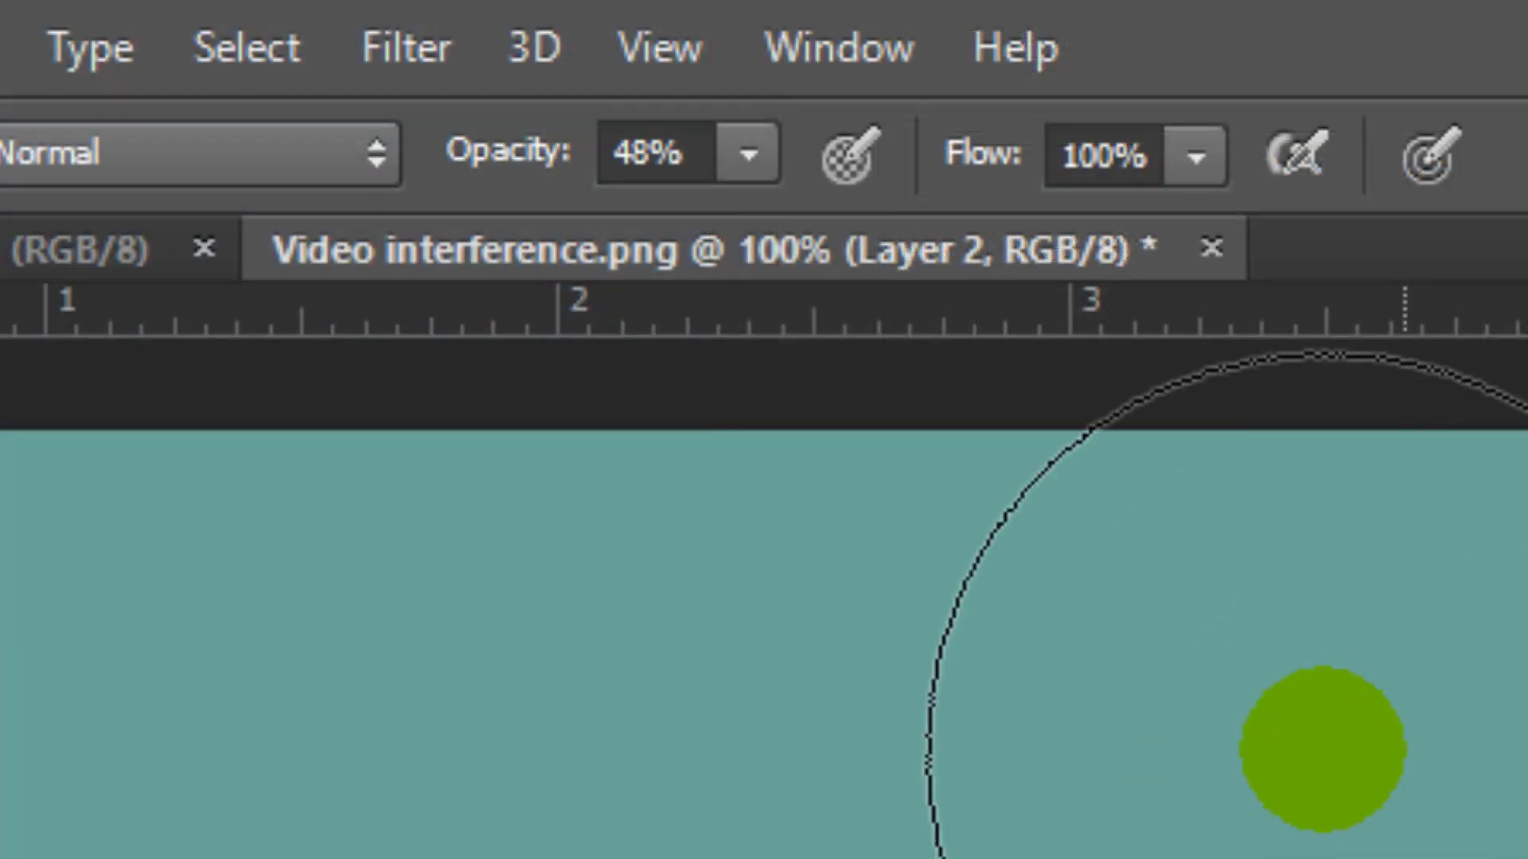
# - Apply Halftone Pattern to Layer 2: Line type, size 12, contrast 50
pyautogui.click(407, 54)
pyautogui.click(507, 320)
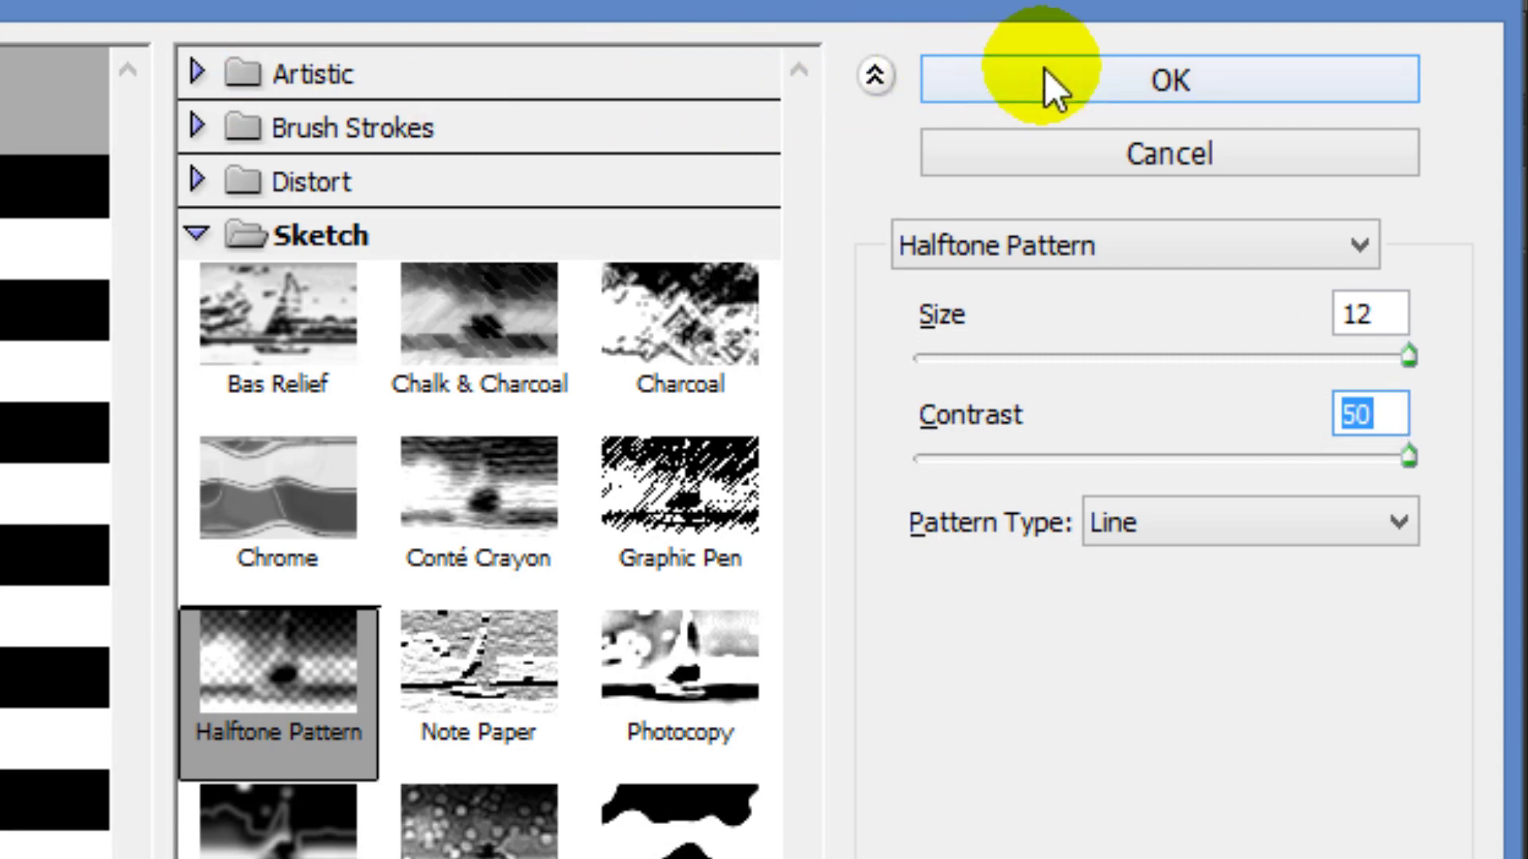
pyautogui.click(1079, 89)
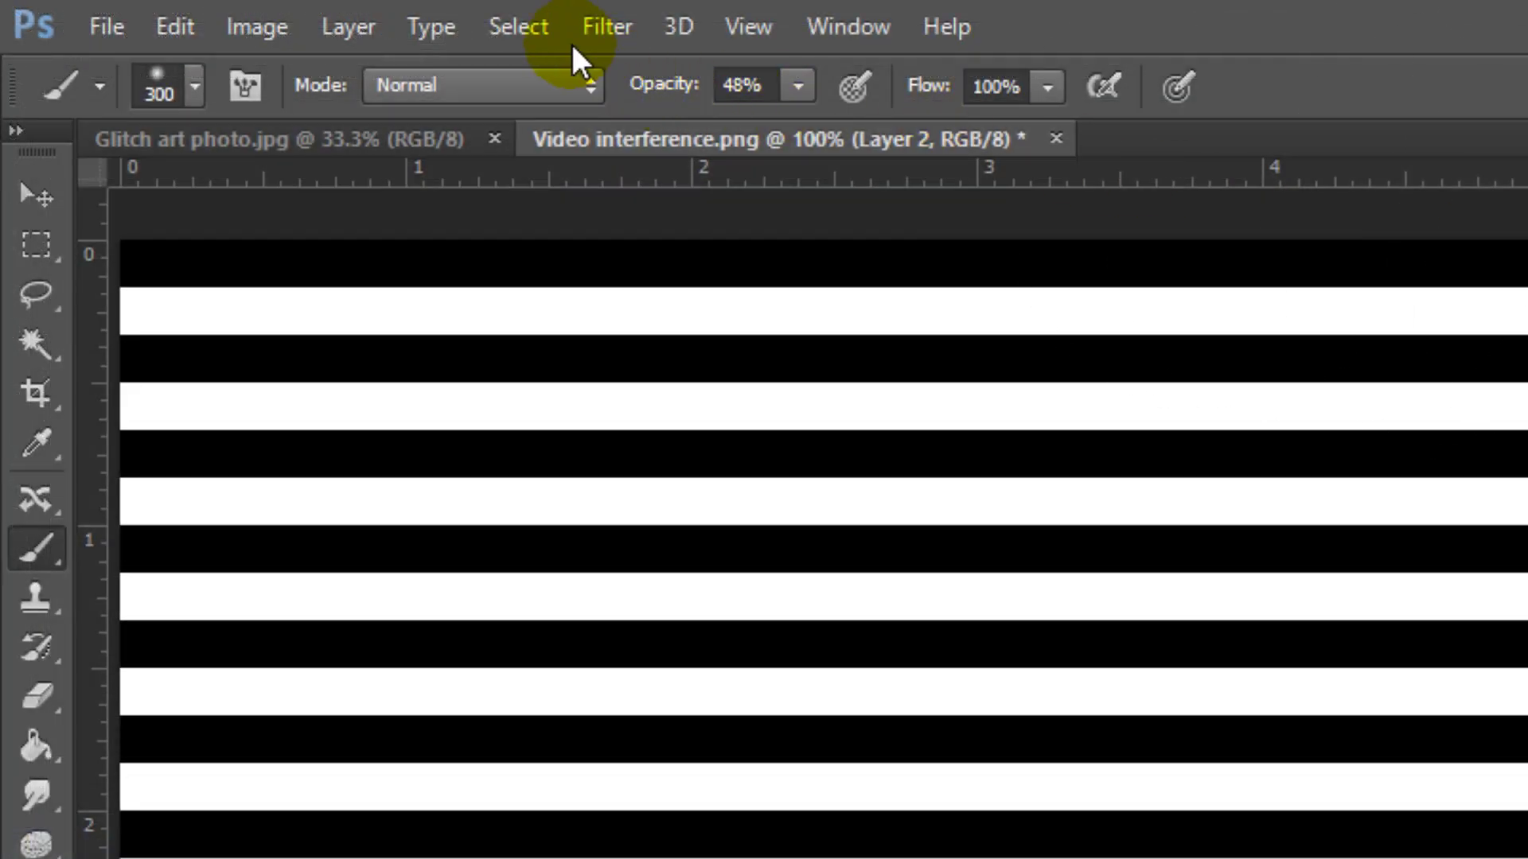
# - Select the white stripes with Color Range set to Highlights
pyautogui.click(214, 12)
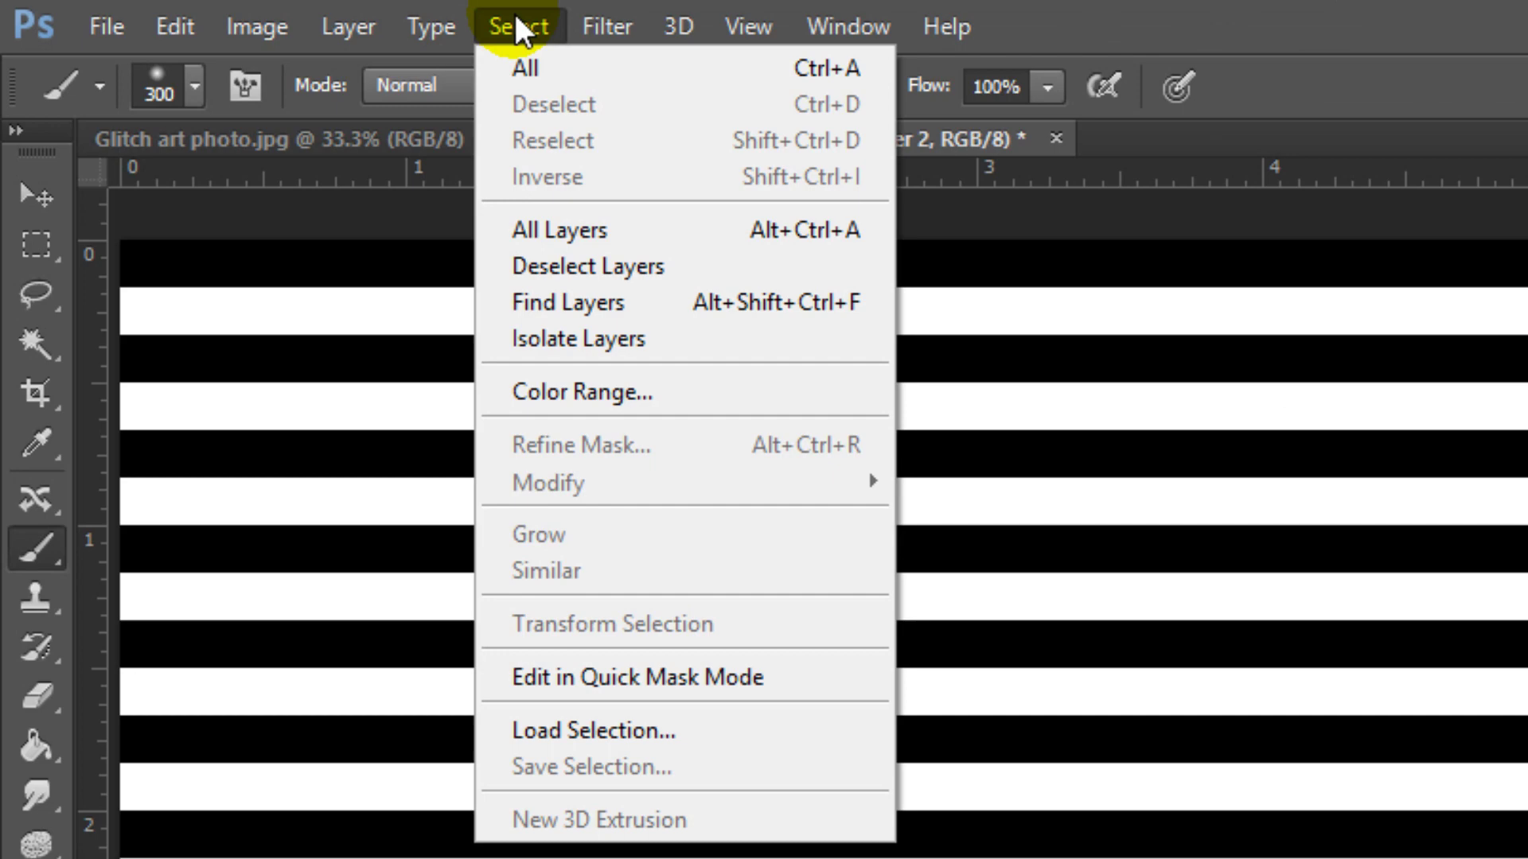
pyautogui.click(558, 381)
pyautogui.click(801, 124)
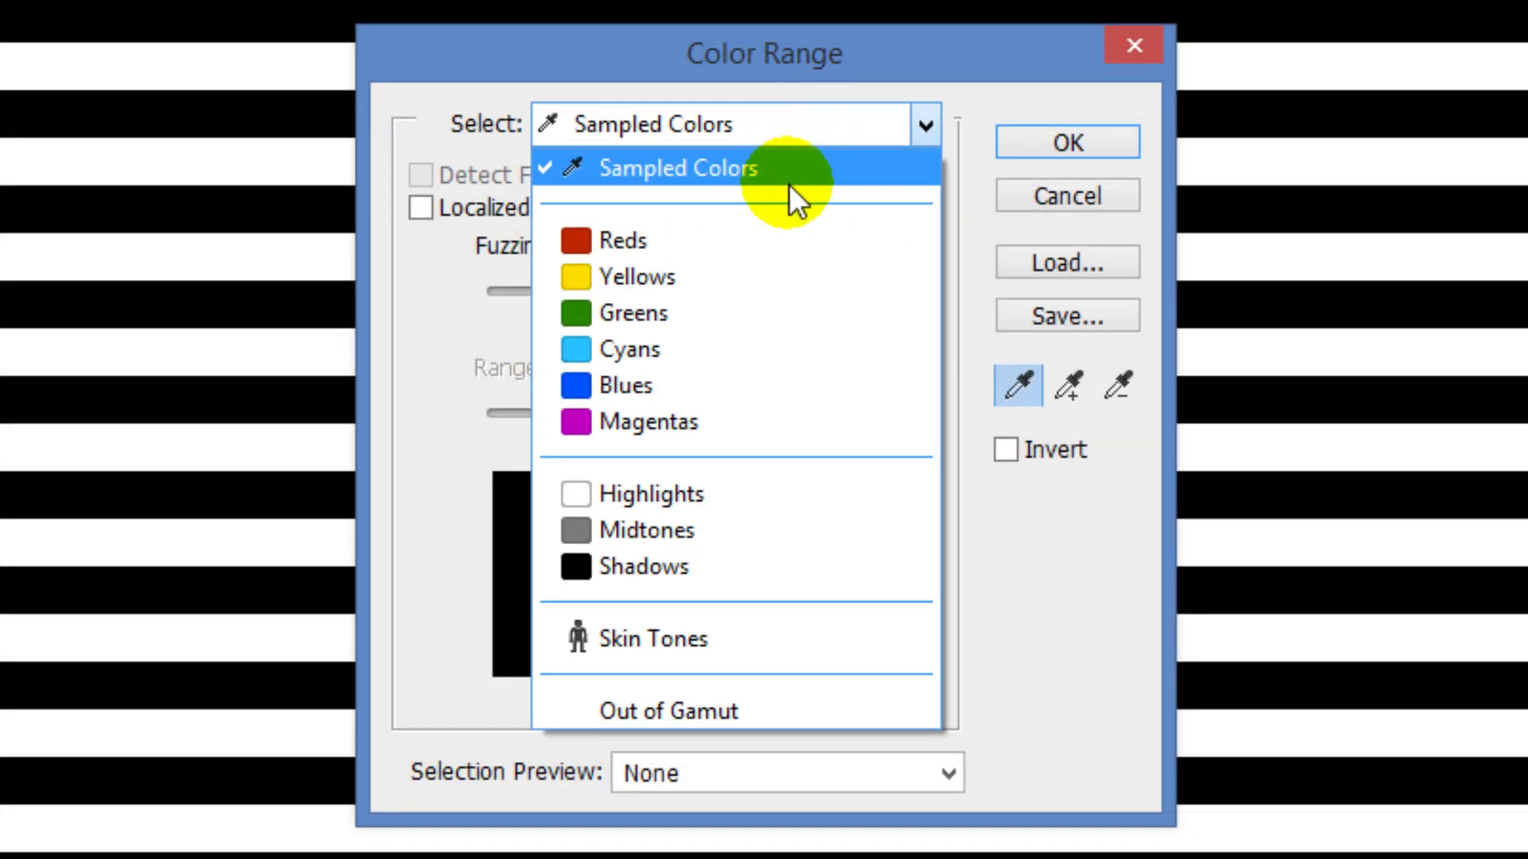
pyautogui.click(726, 498)
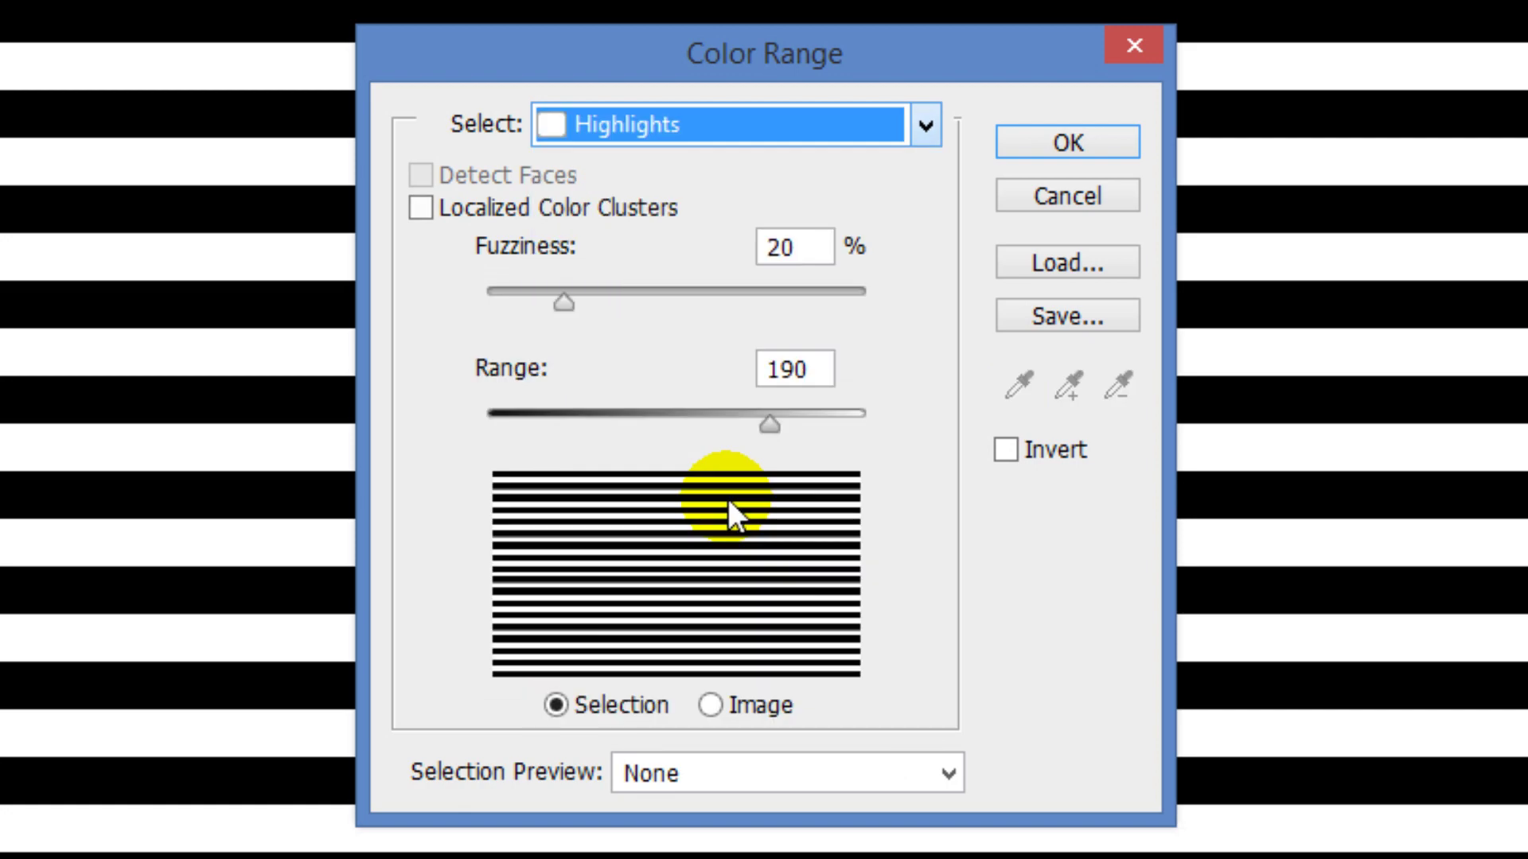
pyautogui.click(1061, 143)
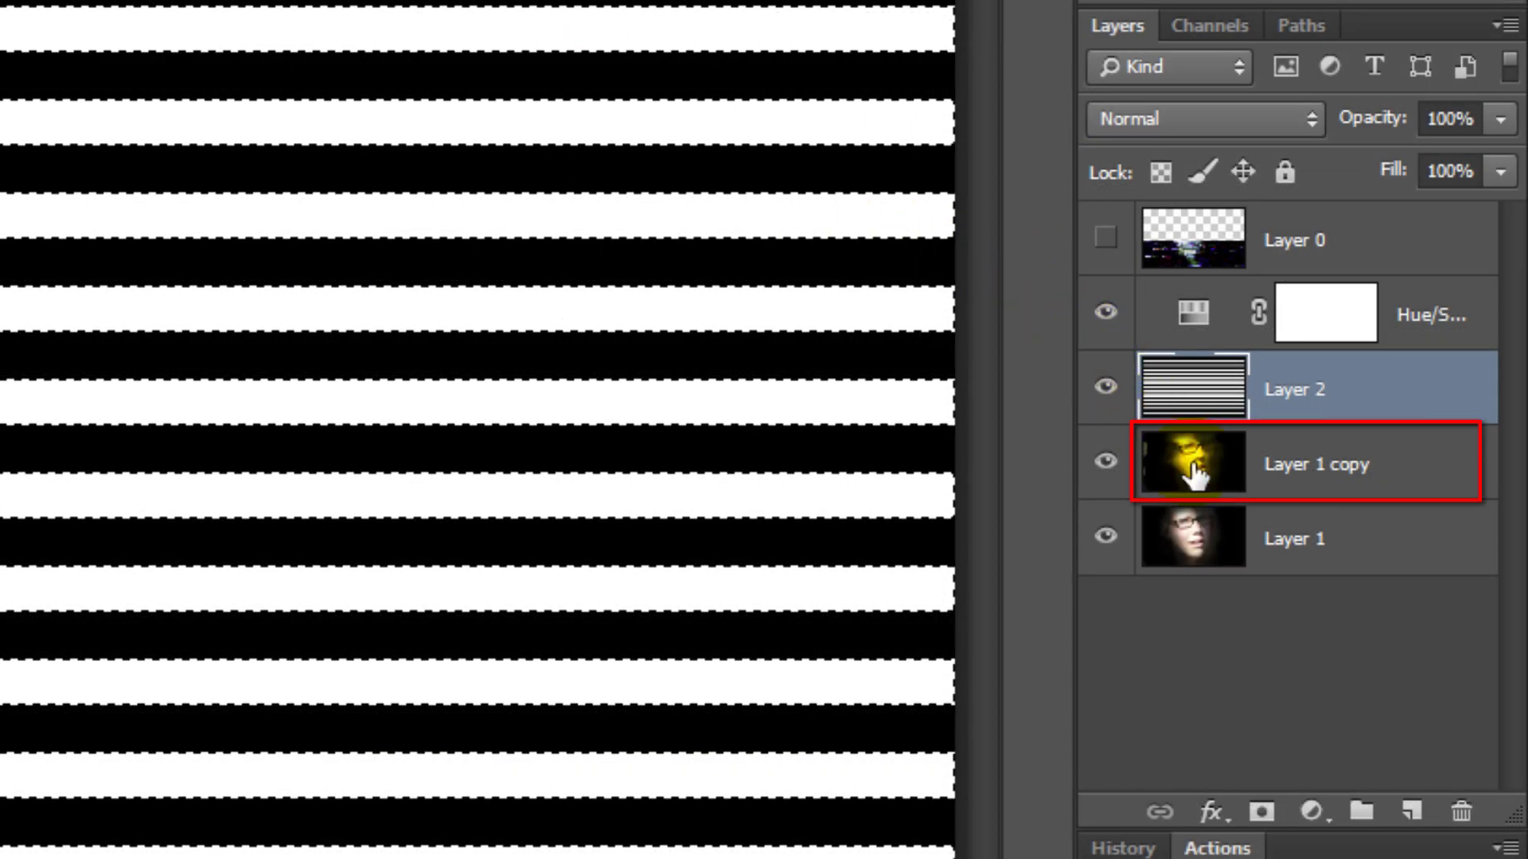
# - Add the selection as a mask on Layer 1 copy and delete Layer 2
pyautogui.click(1195, 475)
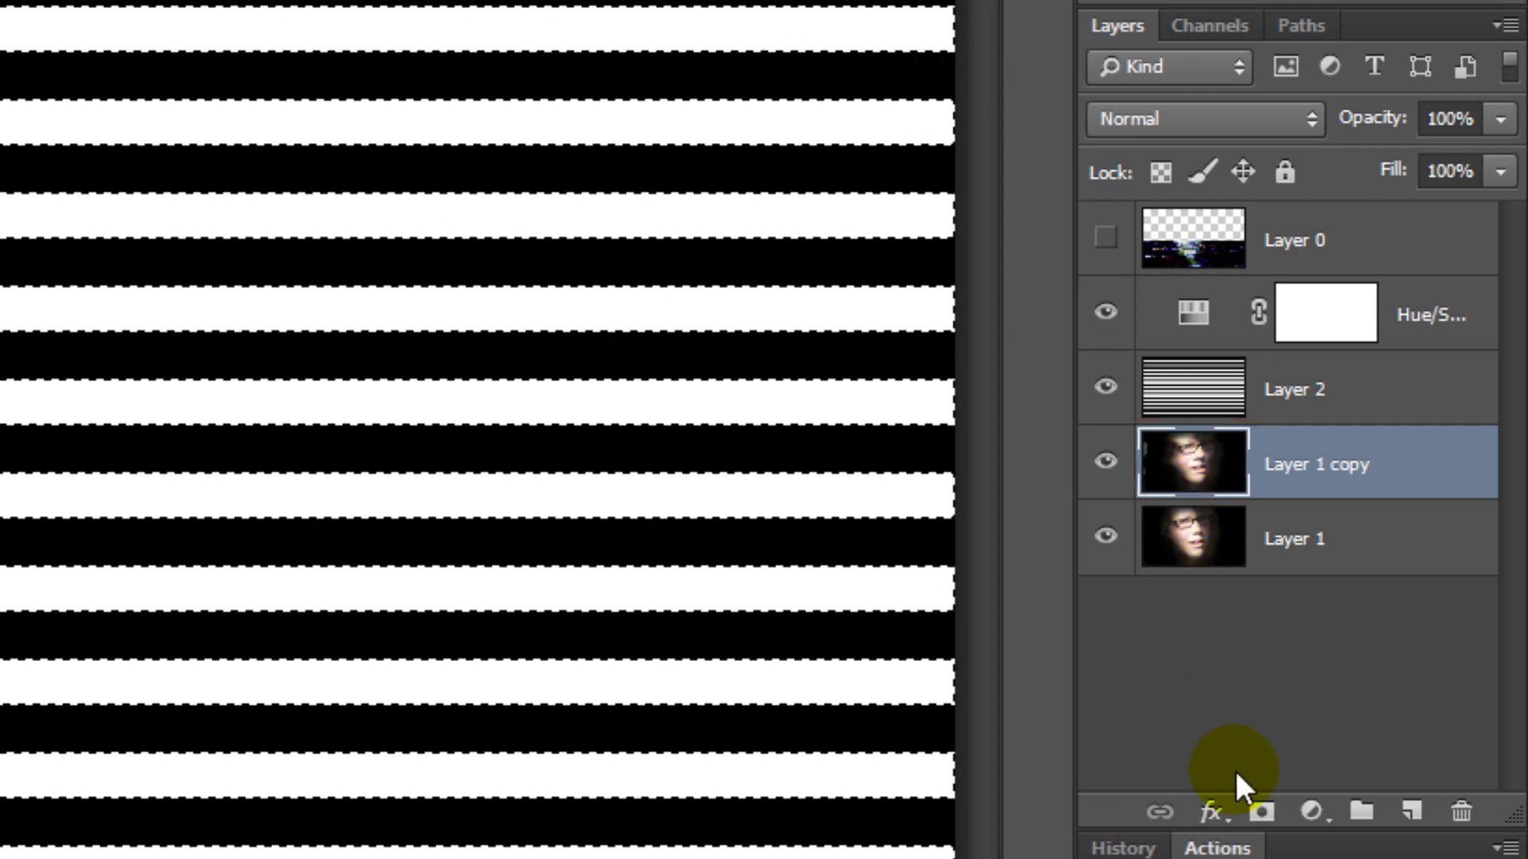
pyautogui.click(1263, 814)
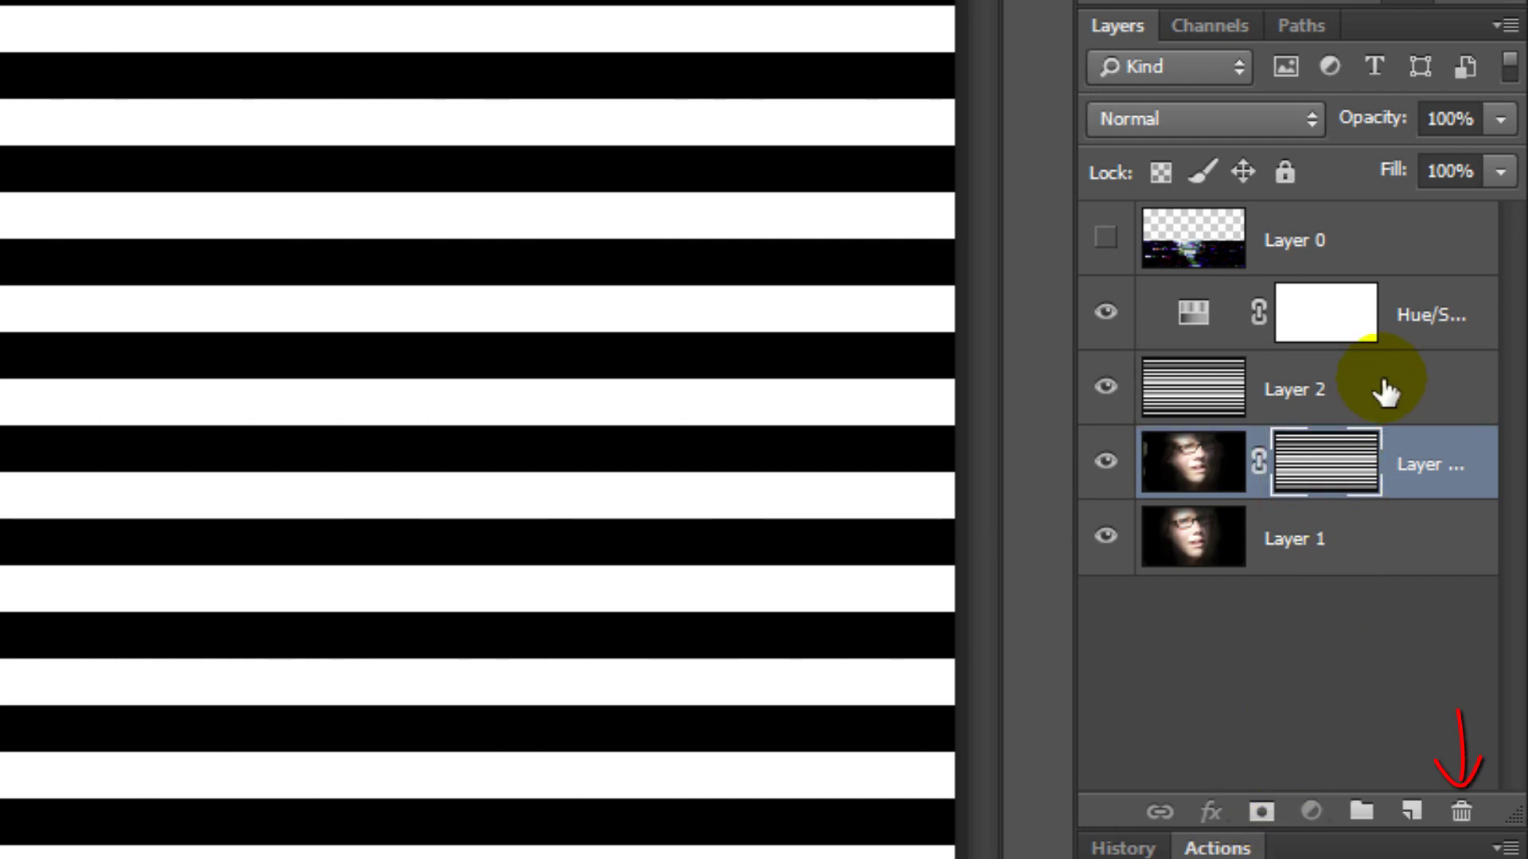
pyautogui.moveTo(1385, 391)
pyautogui.mouseDown()
pyautogui.moveTo(1414, 654)
pyautogui.moveTo(1460, 812)
pyautogui.mouseUp()
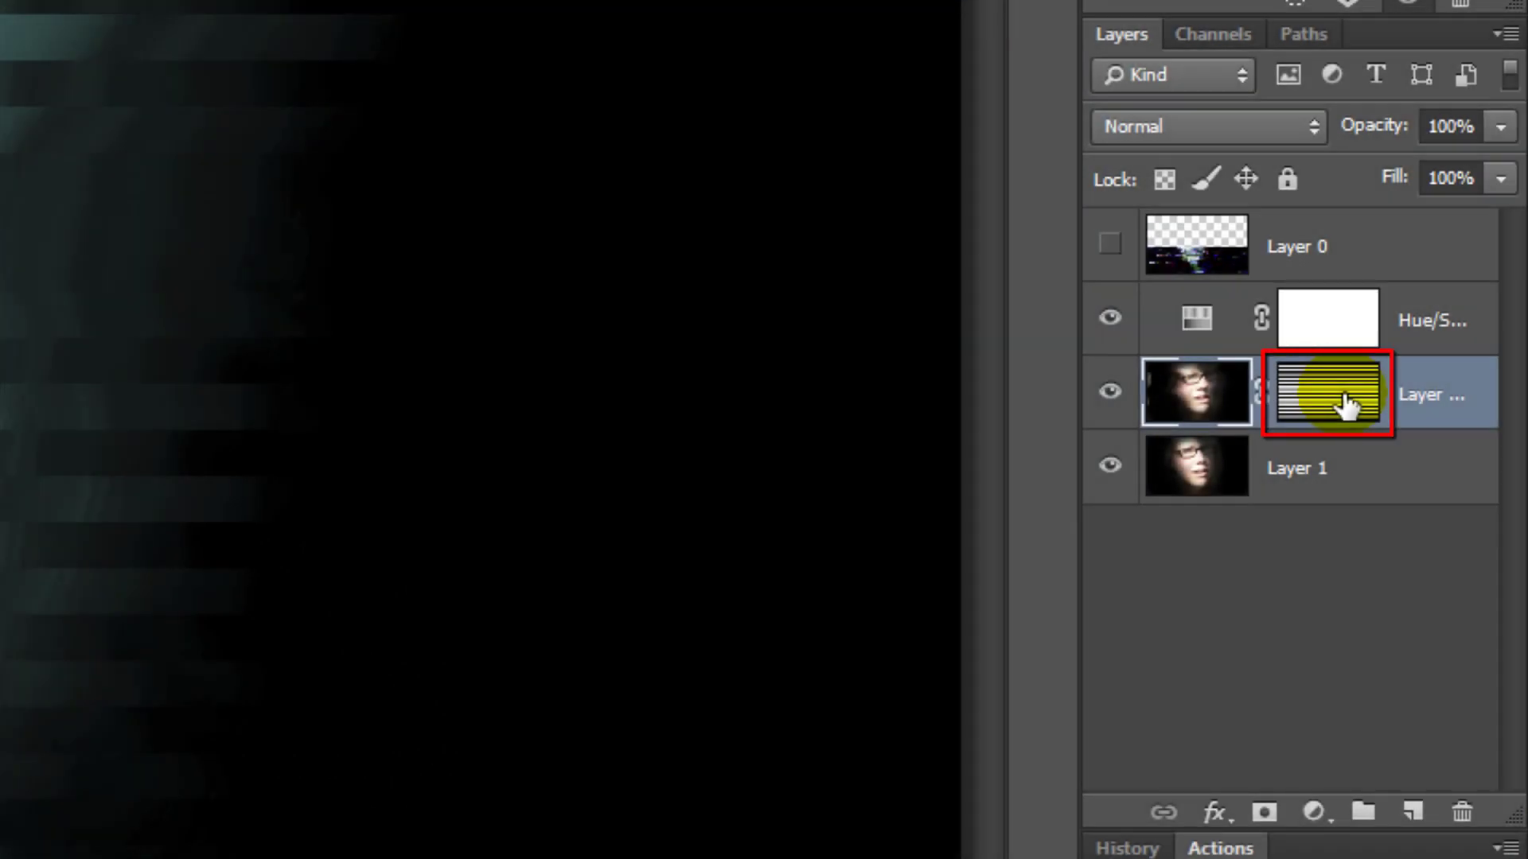
# - Target Layer 1 copy's stripe mask and switch to the Rectangular Marquee tool
pyautogui.click(1346, 406)
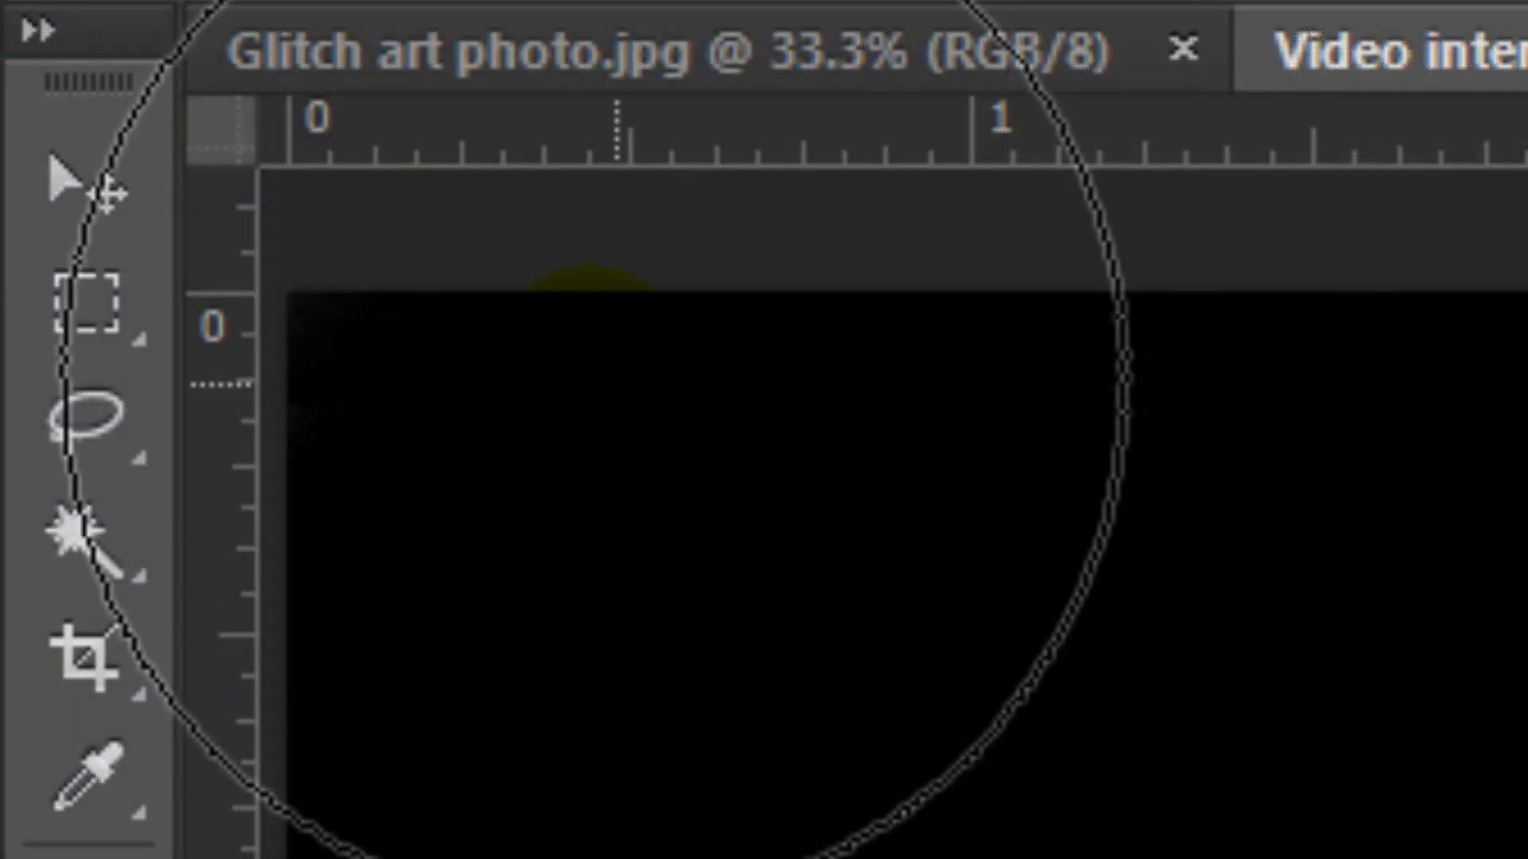
pyautogui.click(90, 312)
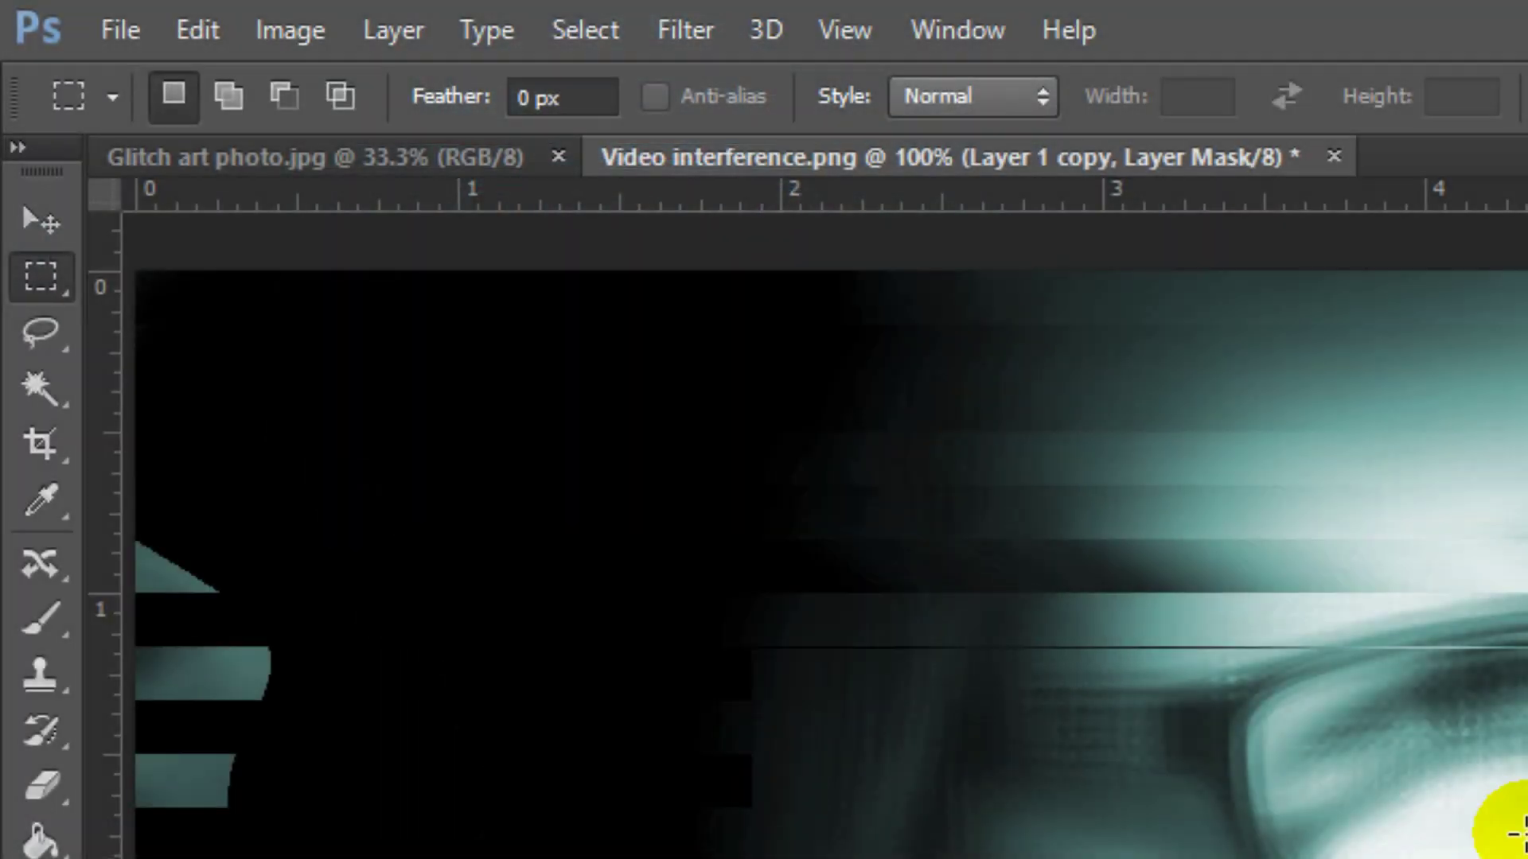
# - Paint black at 100% brush opacity over the teal bars on the left edge
pyautogui.rightClick(65, 614)
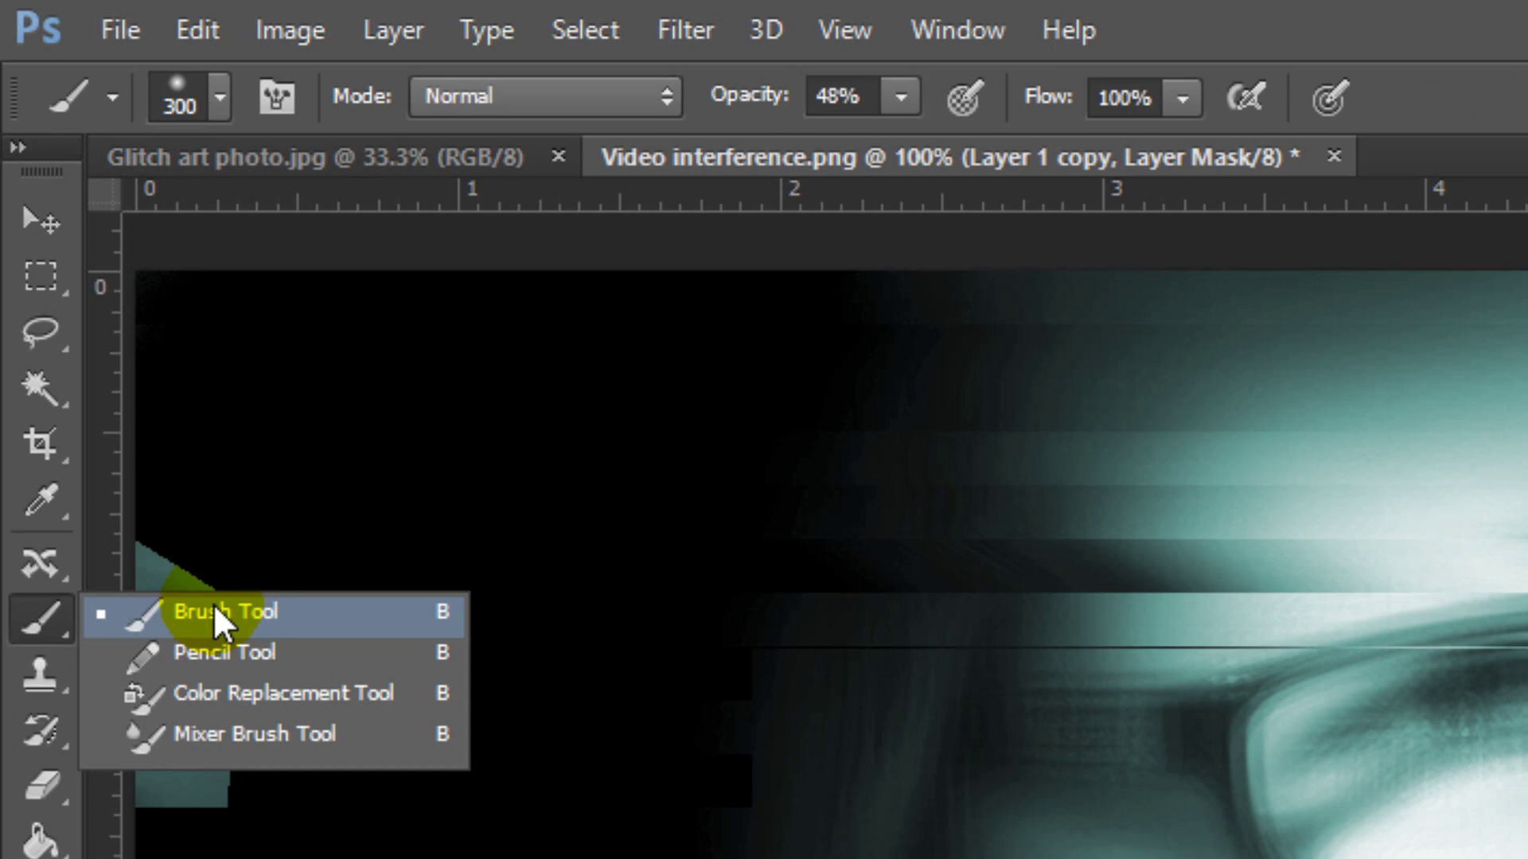
pyautogui.click(214, 611)
pyautogui.click(901, 97)
pyautogui.moveTo(901, 107); pyautogui.dragTo(1175, 148)
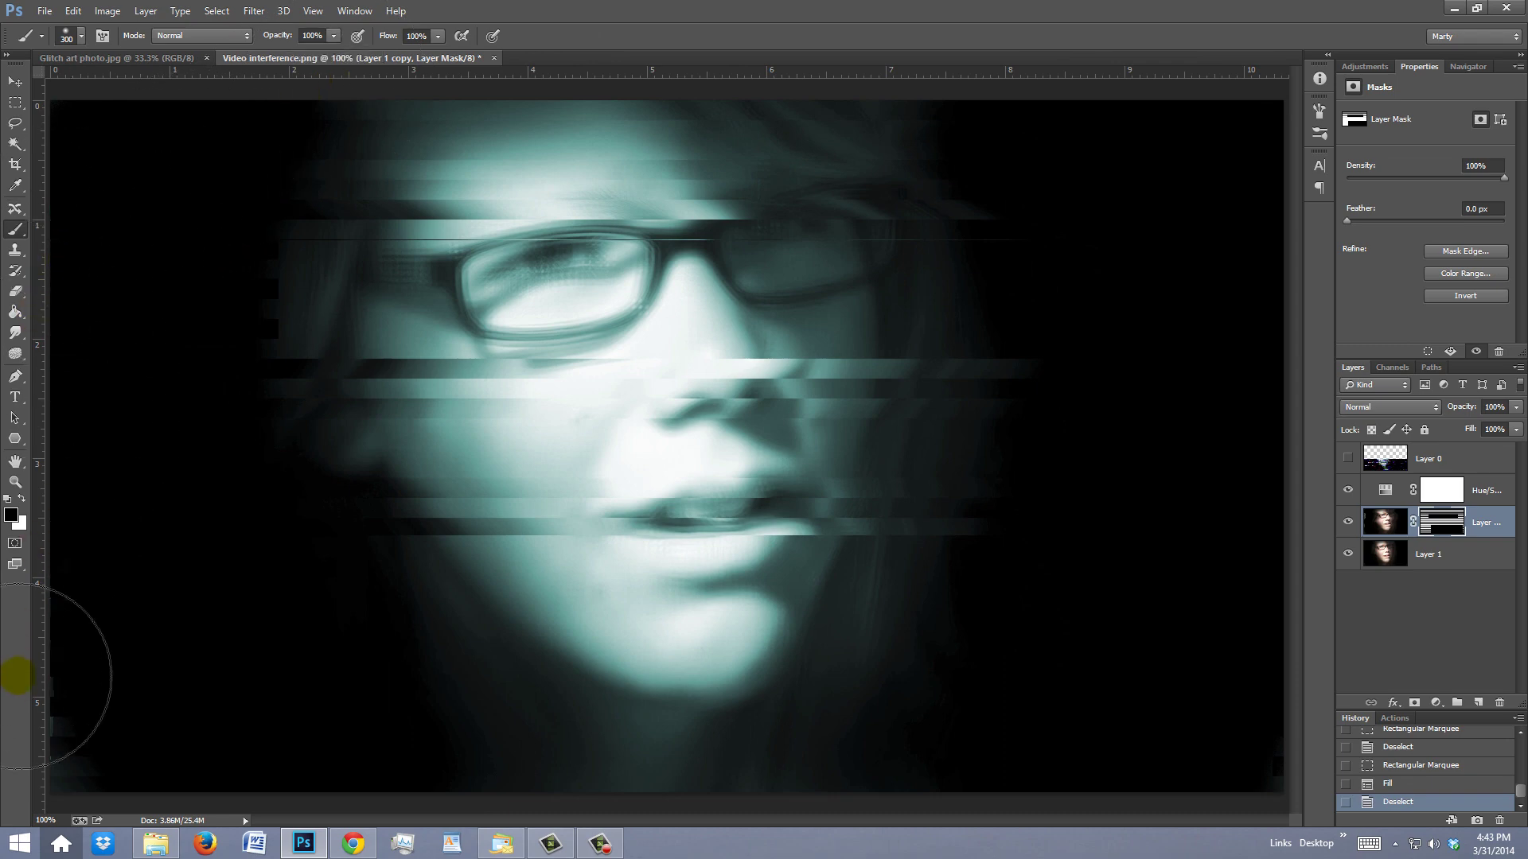
pyautogui.moveTo(171, 179); pyautogui.dragTo(105, 602)
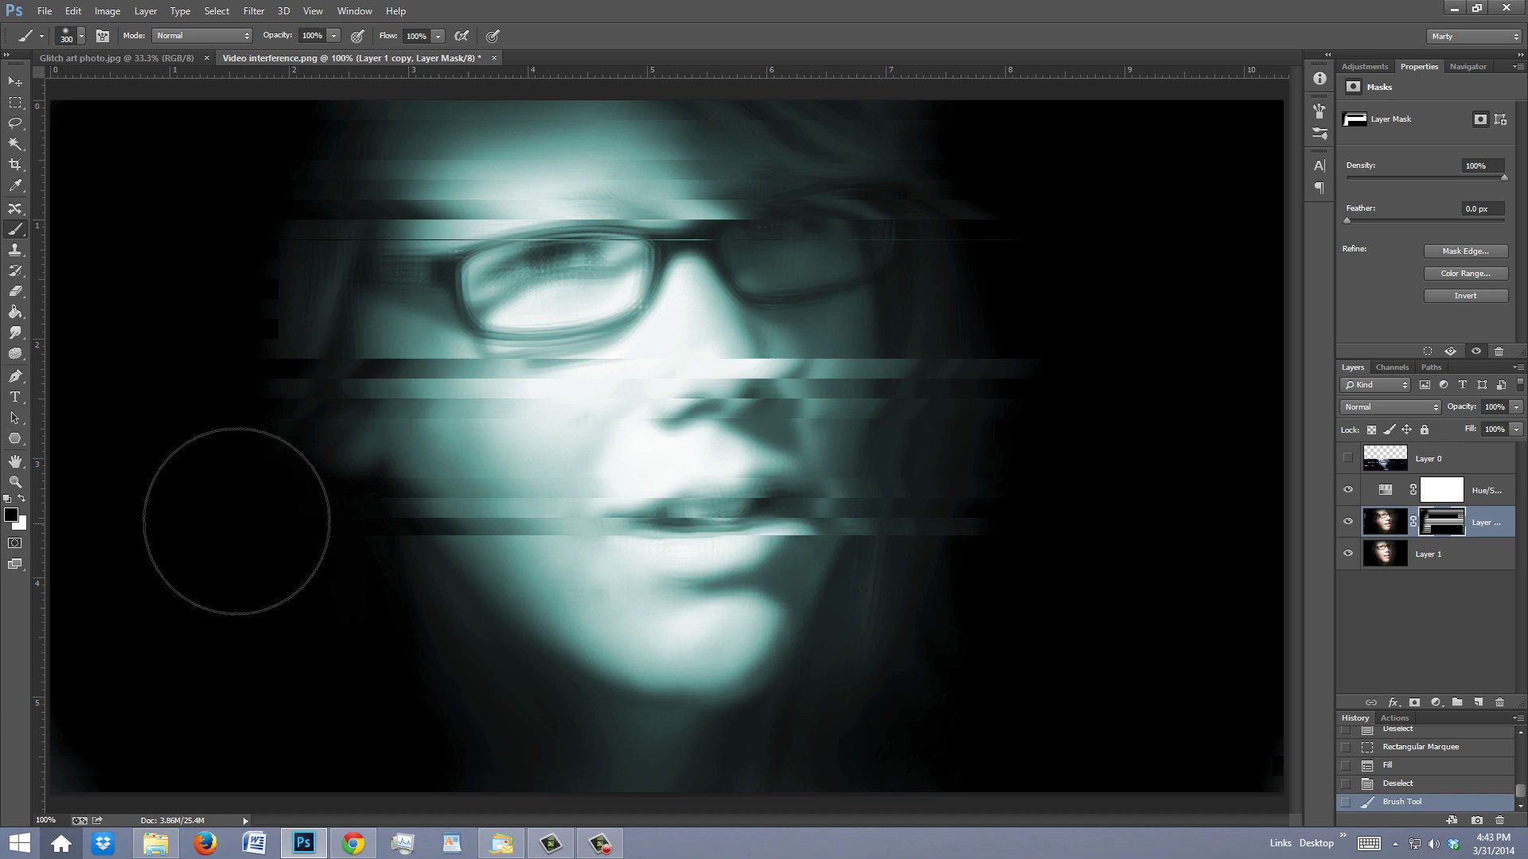
# - Shrink the brush and lower its opacity to 51%
pyautogui.press('[')
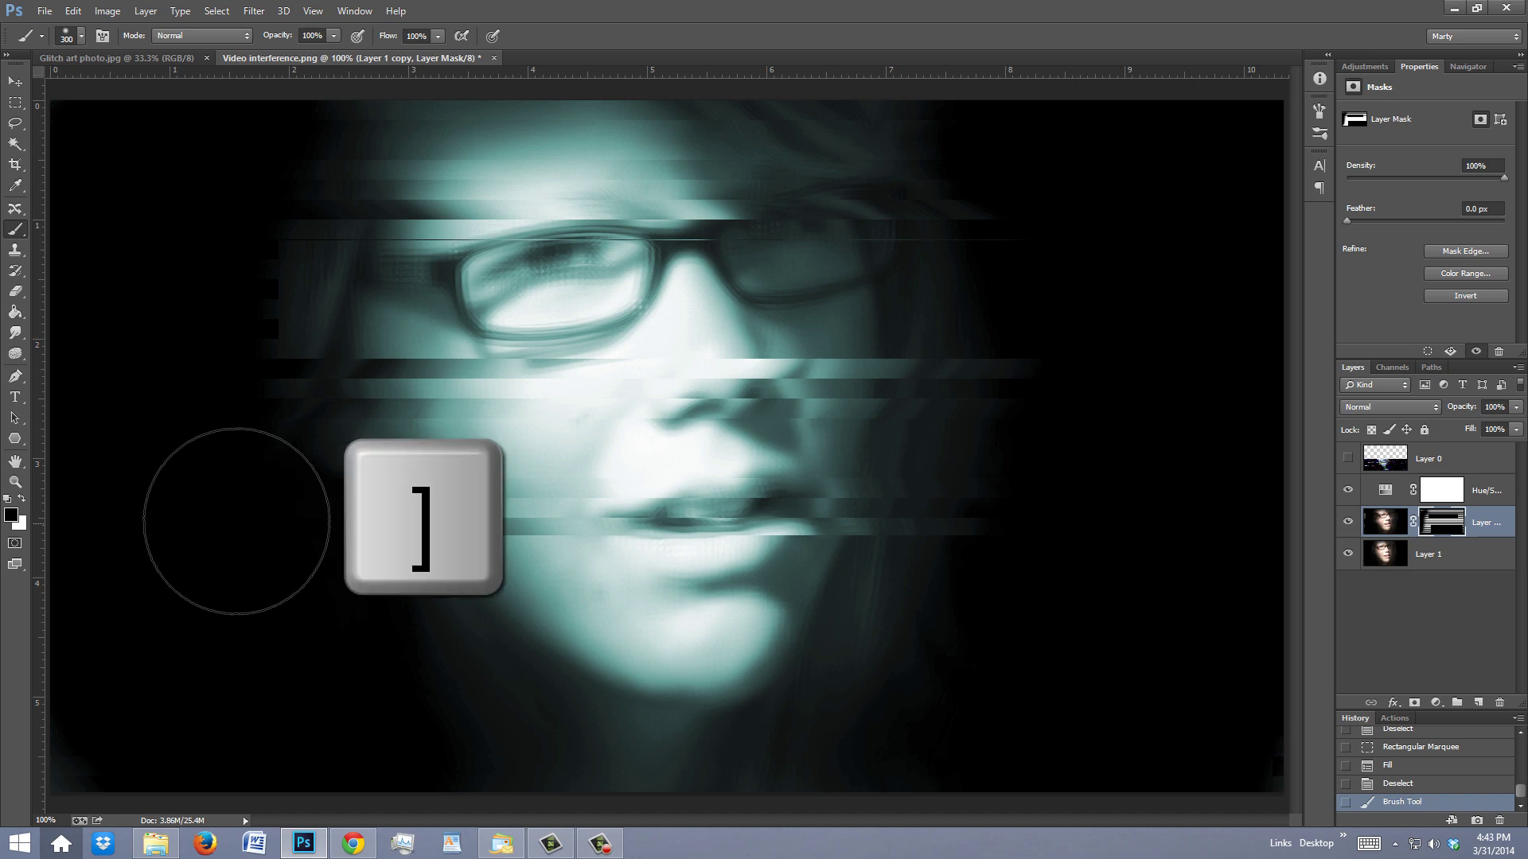
pyautogui.press('[')
pyautogui.press('[')
pyautogui.press('[')
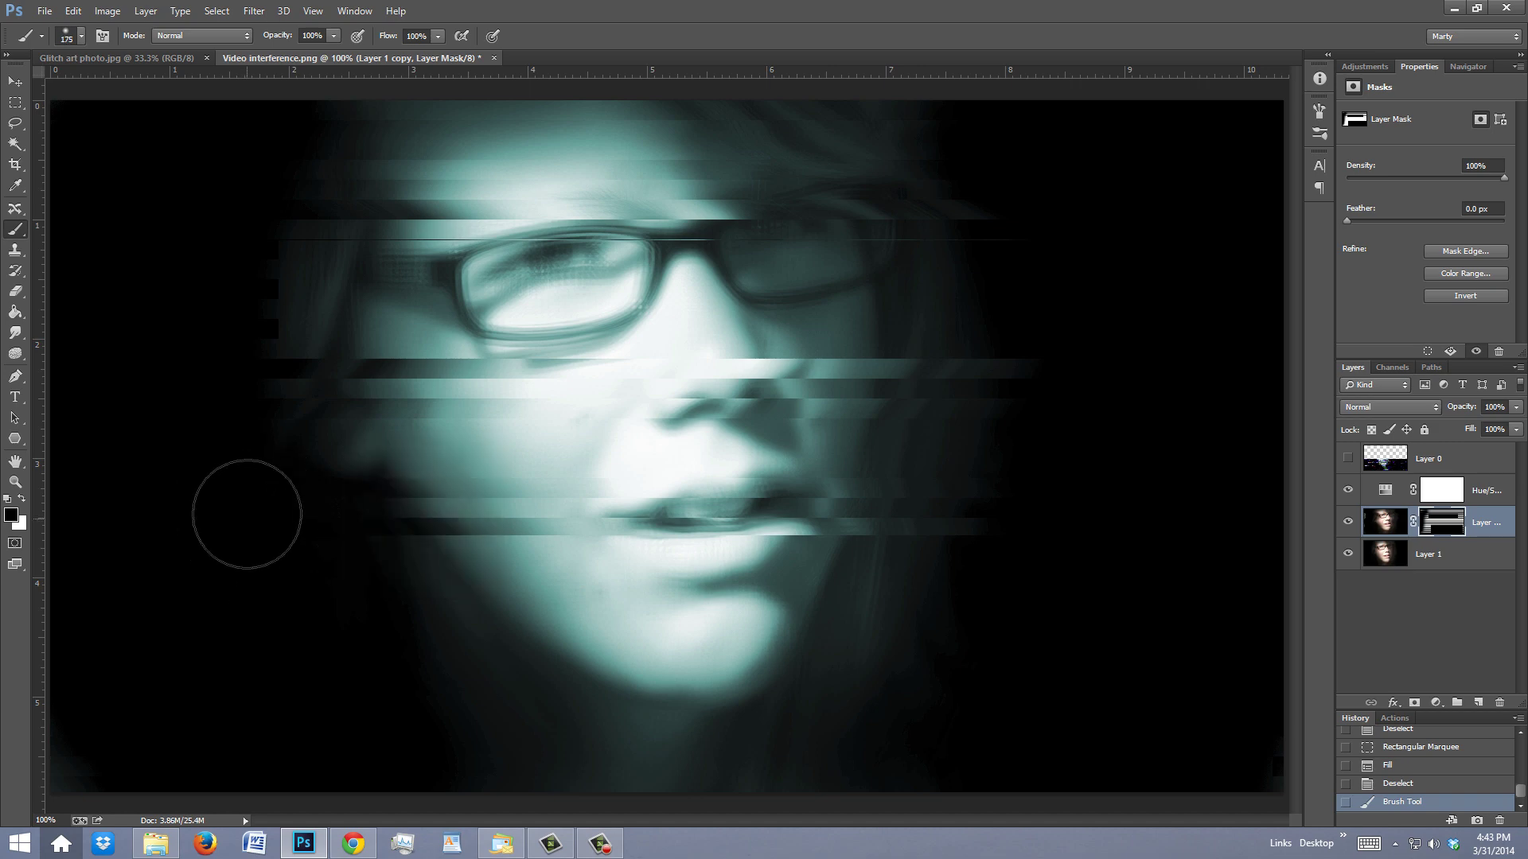
pyautogui.press('[')
pyautogui.press('[')
pyautogui.press('[')
pyautogui.press(']')
pyautogui.press(']')
pyautogui.press(']')
pyautogui.press(']')
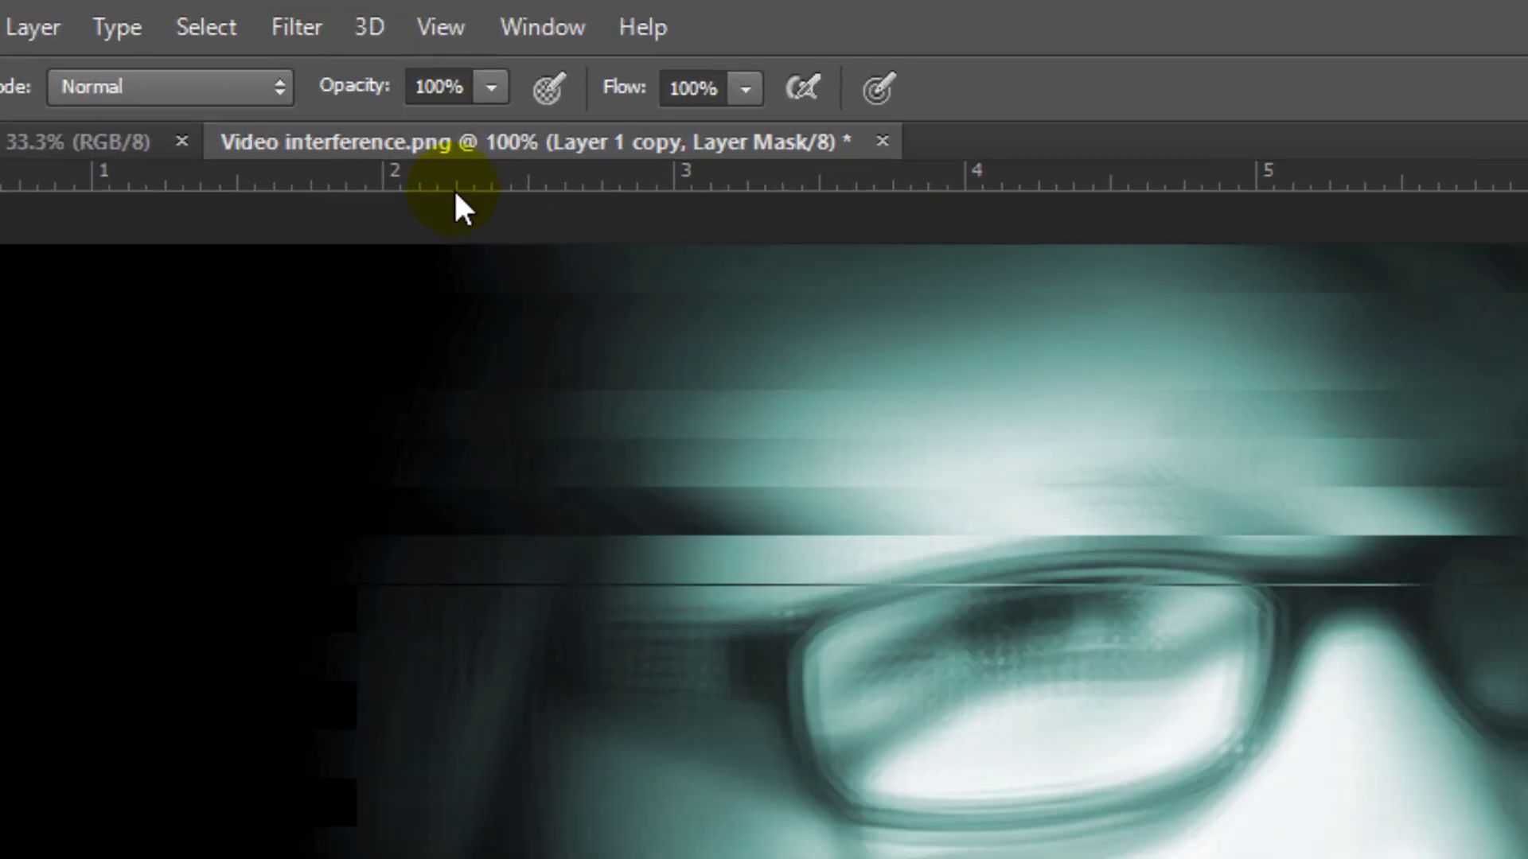
pyautogui.click(334, 36)
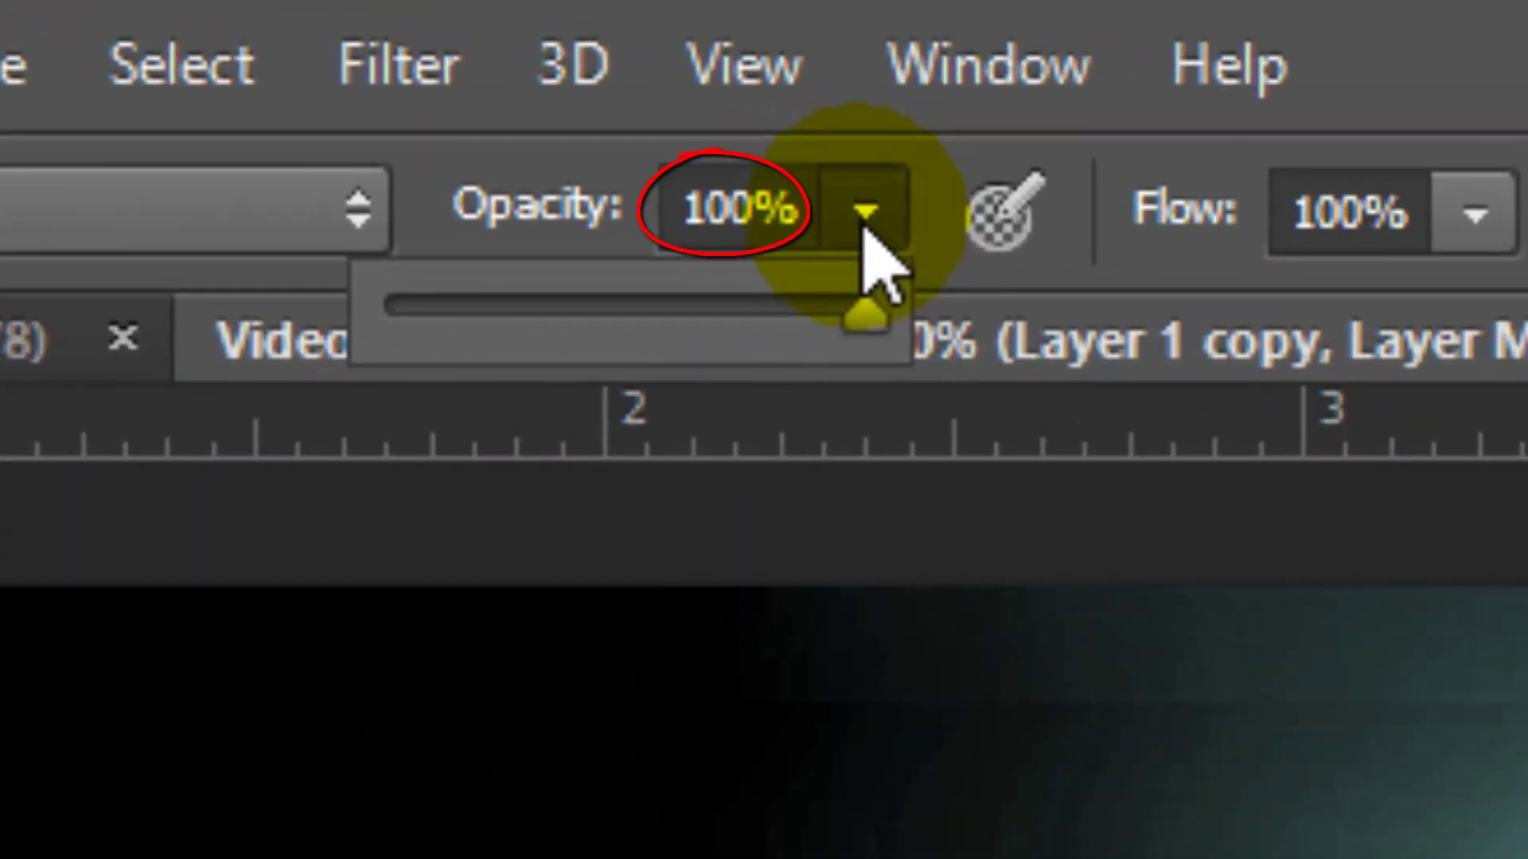
pyautogui.moveTo(876, 349); pyautogui.dragTo(639, 350)
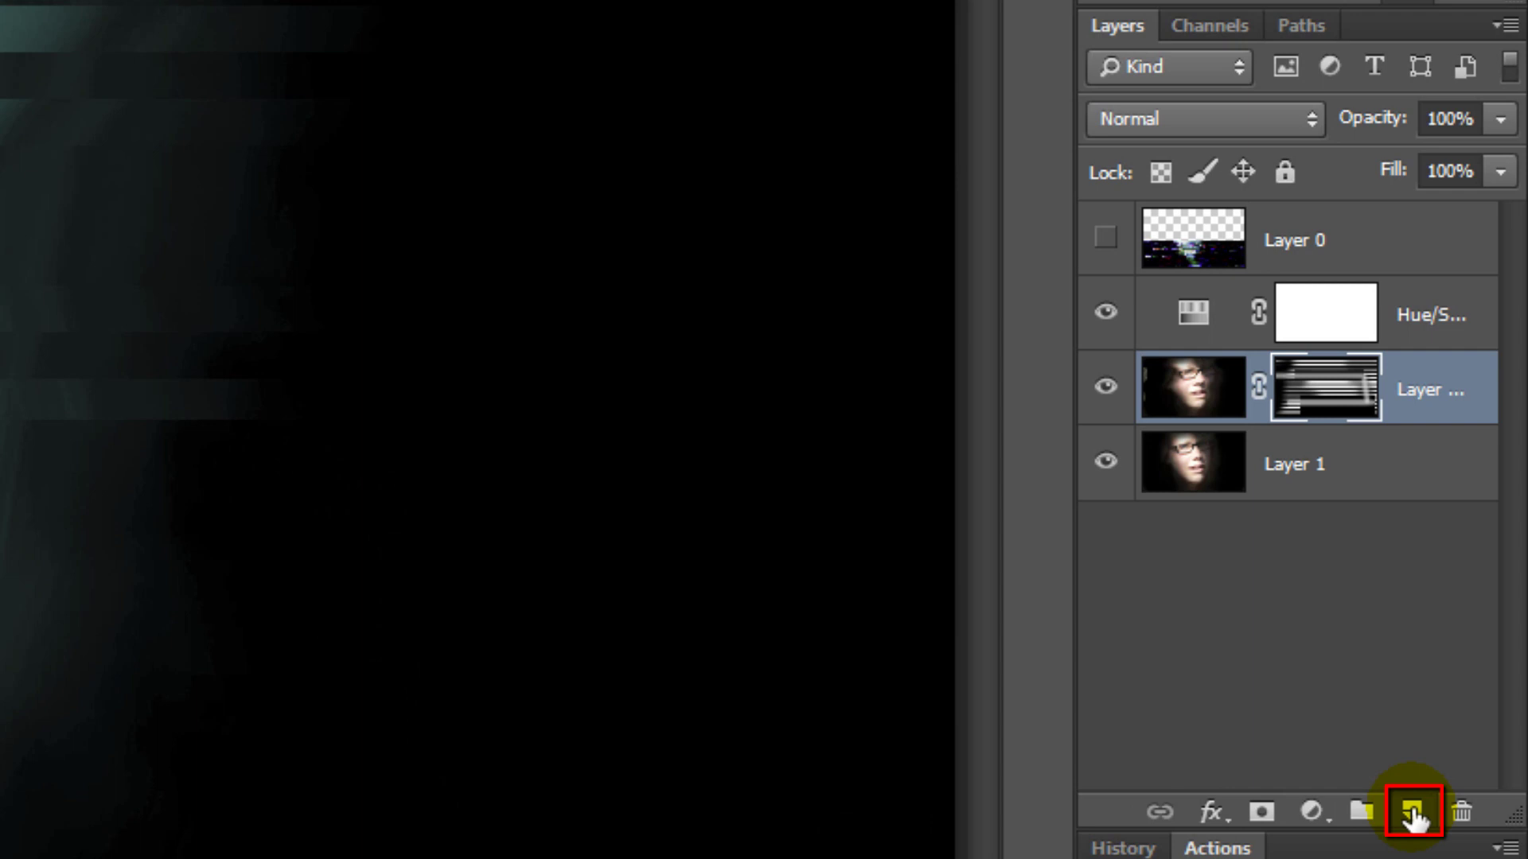
# - Add a new layer and fill it with 50% gray
pyautogui.click(1413, 817)
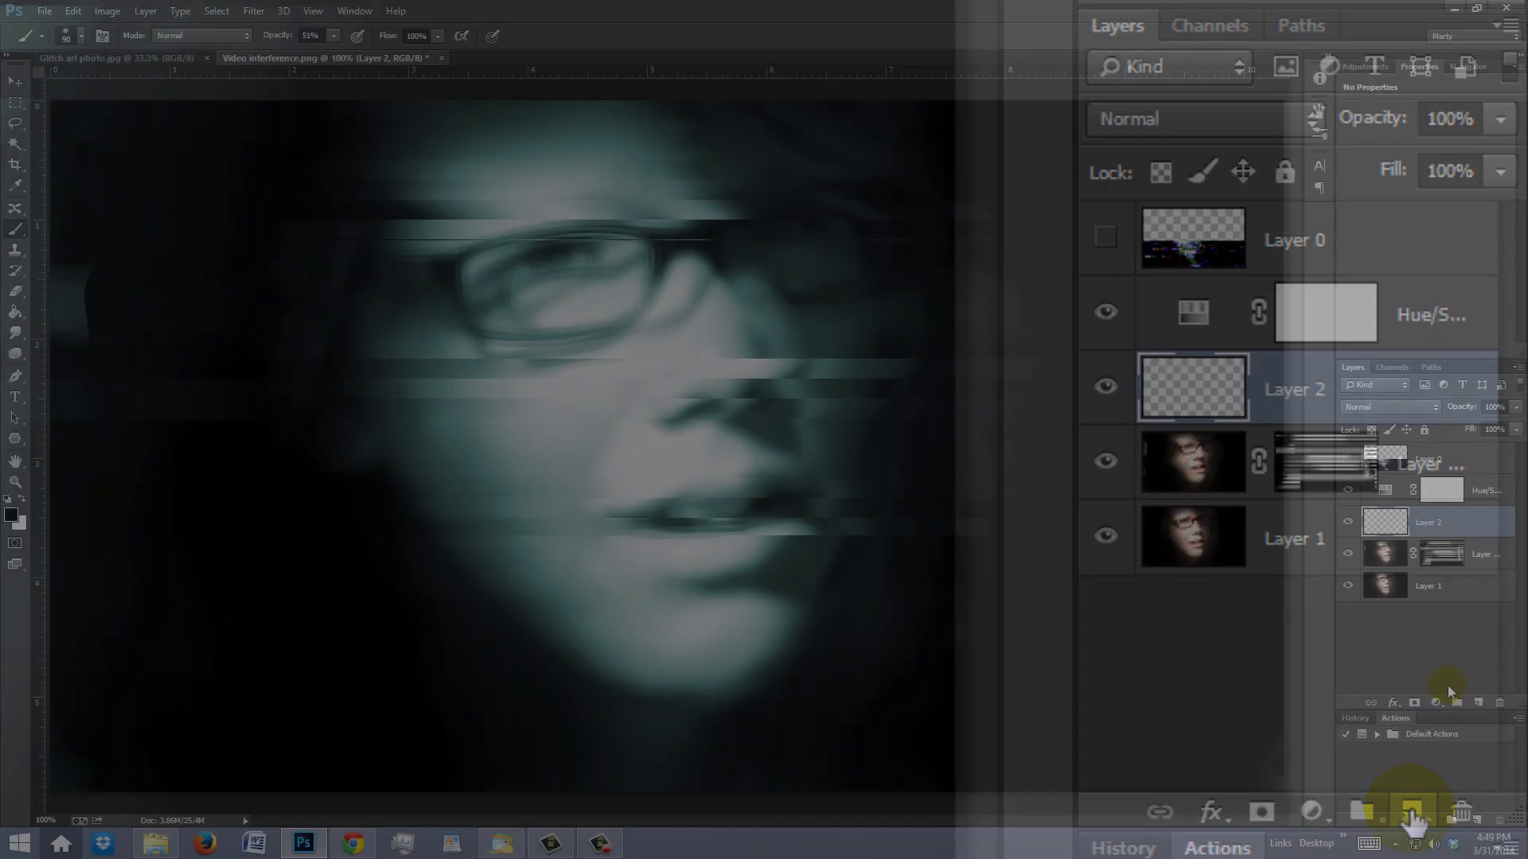
pyautogui.hotkey('shift', 'F5')
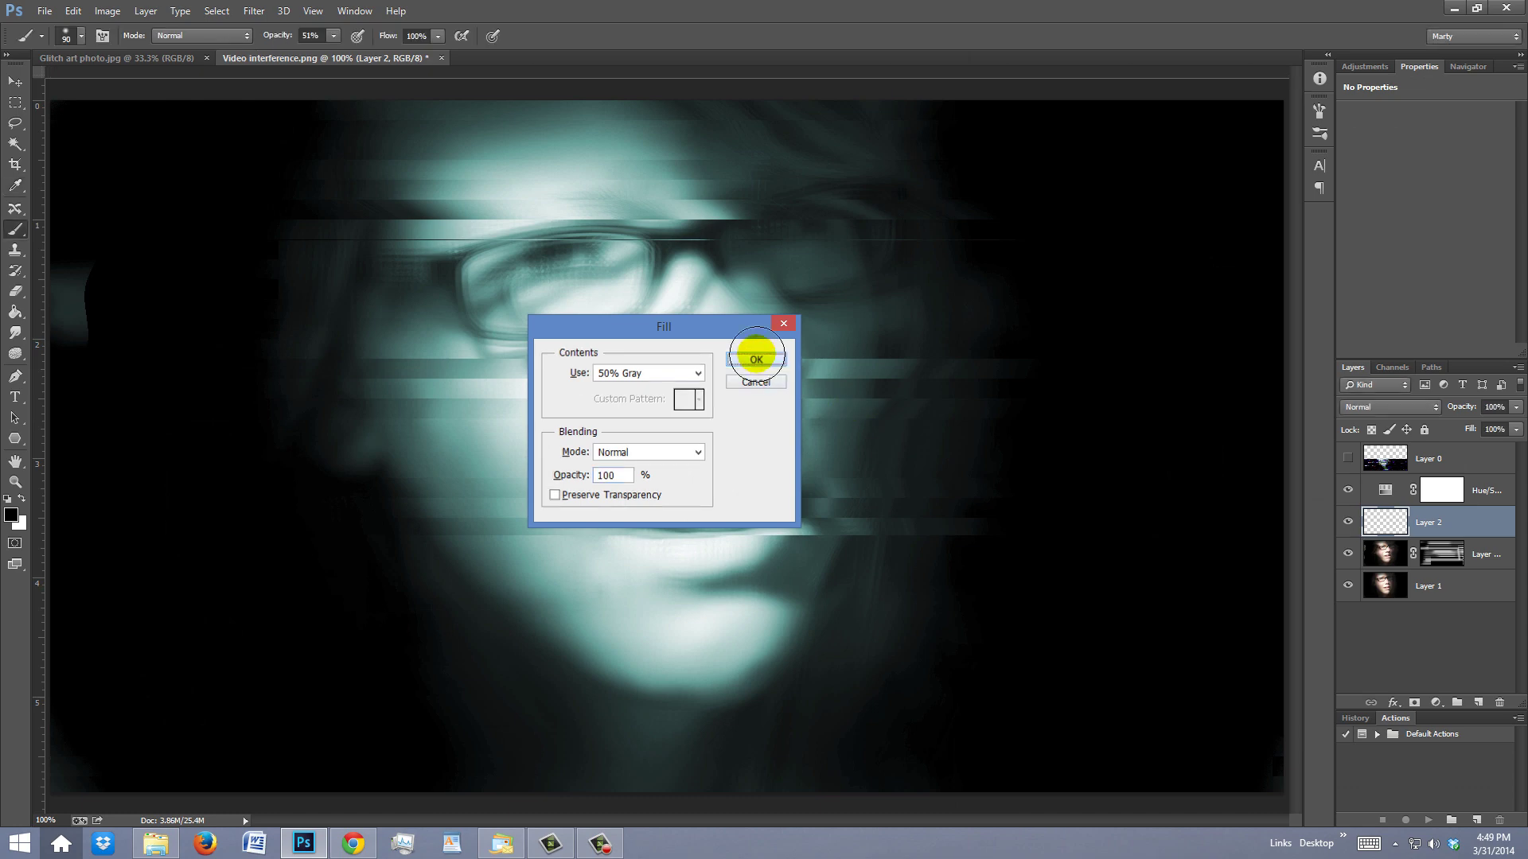
pyautogui.click(756, 358)
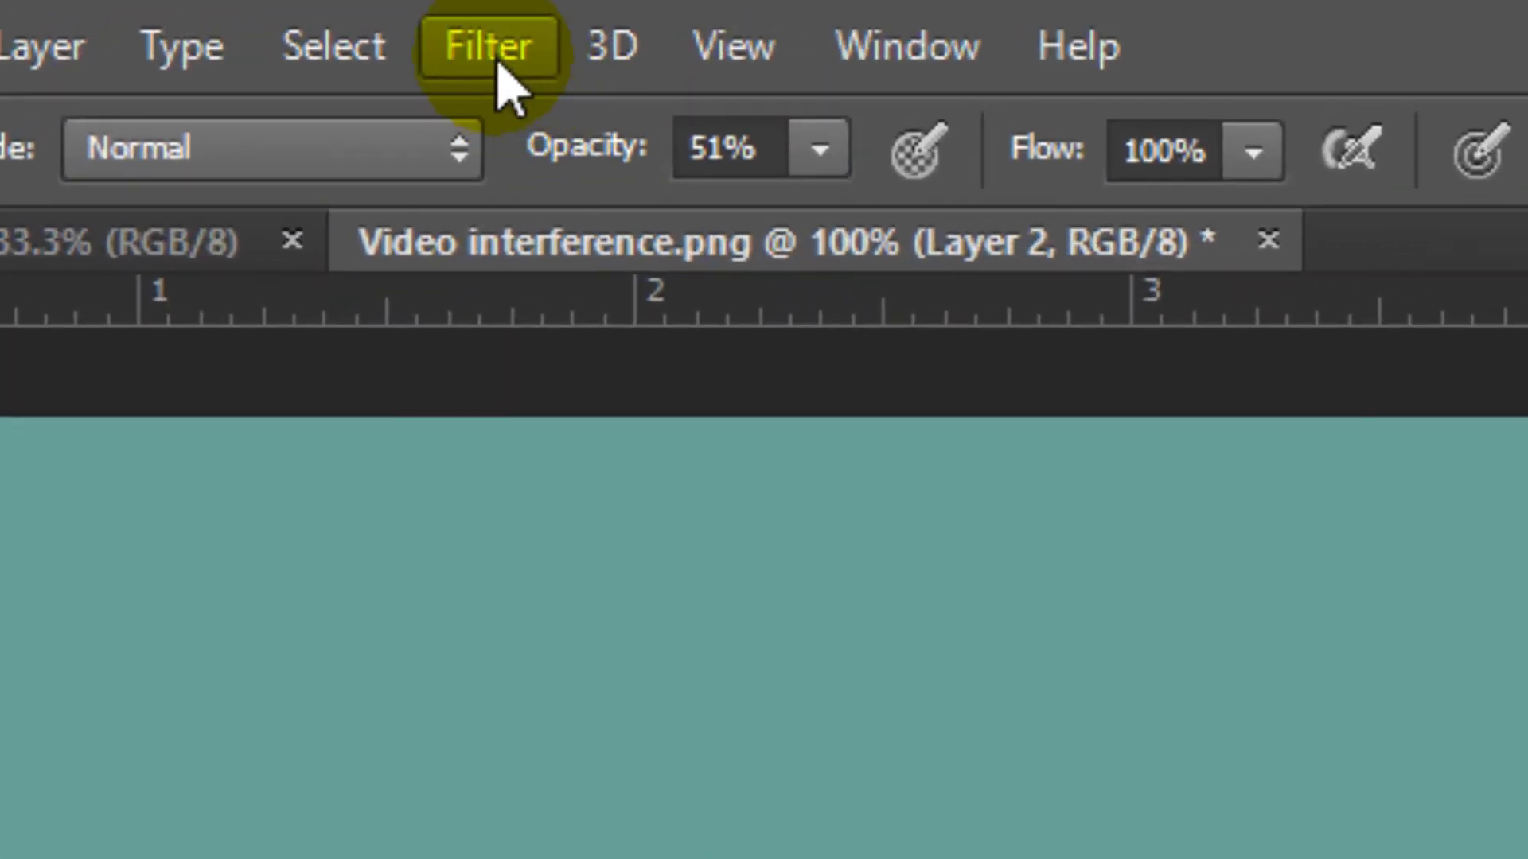
# - Apply a Halftone Pattern filter with Line type, size 1 and contrast 49
pyautogui.click(499, 66)
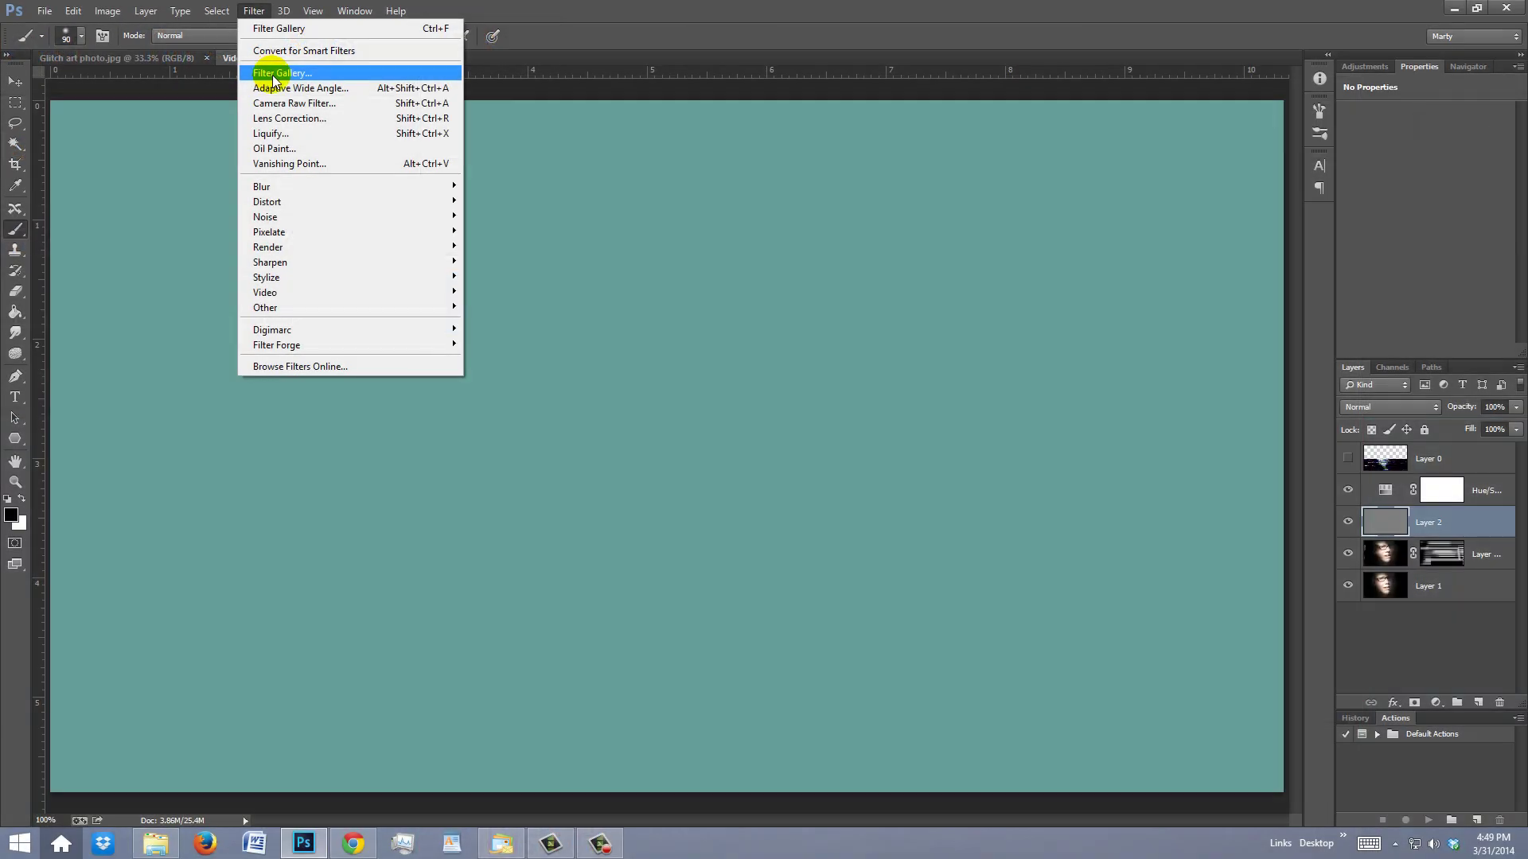
pyautogui.click(272, 74)
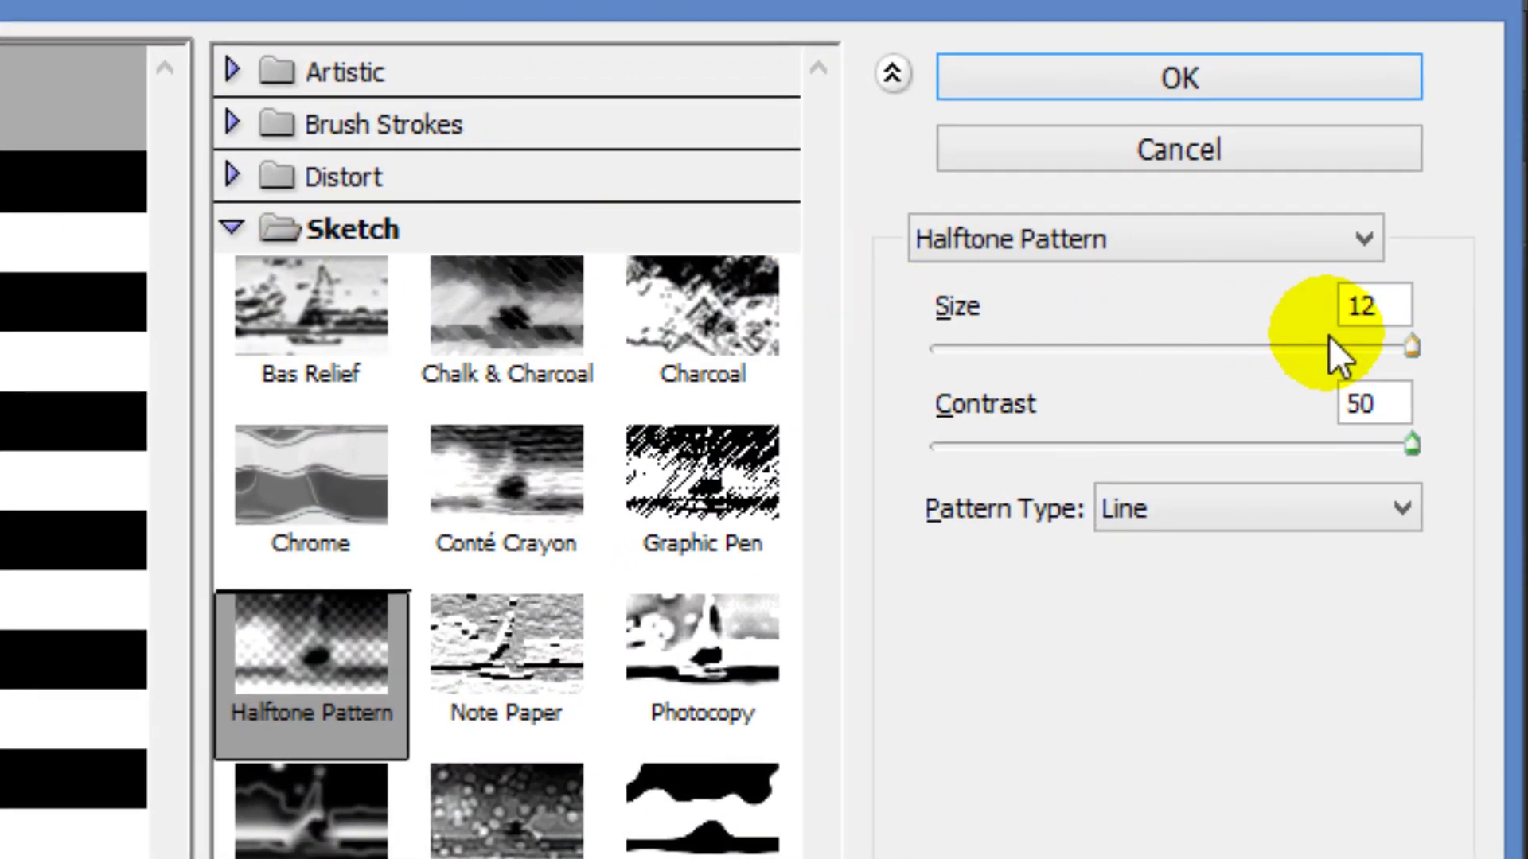
pyautogui.doubleClick(1396, 311)
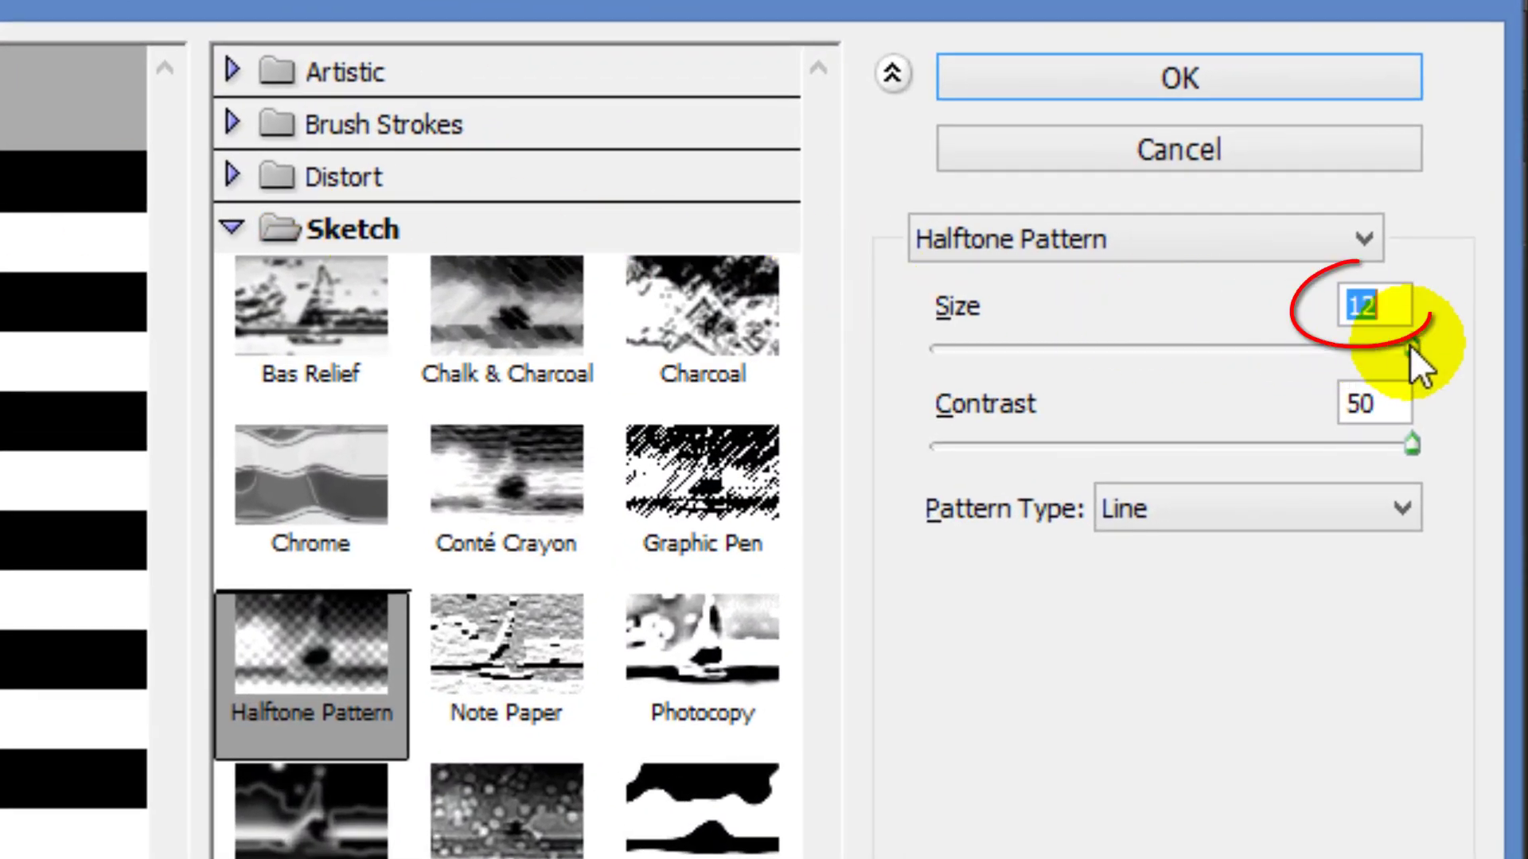
pyautogui.write('1')
pyautogui.doubleClick(1346, 404)
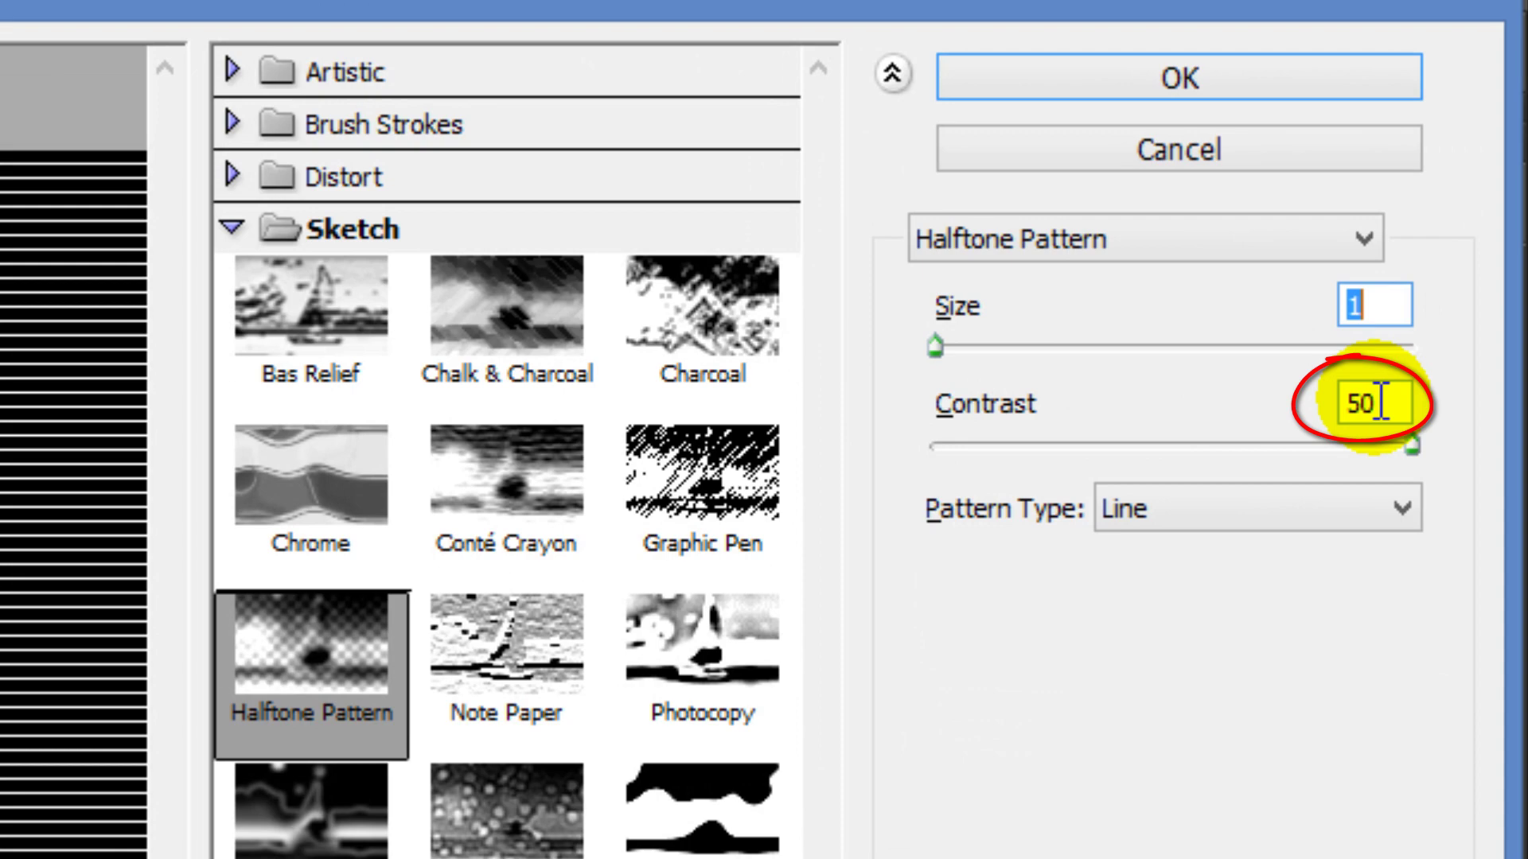
pyautogui.write('49')
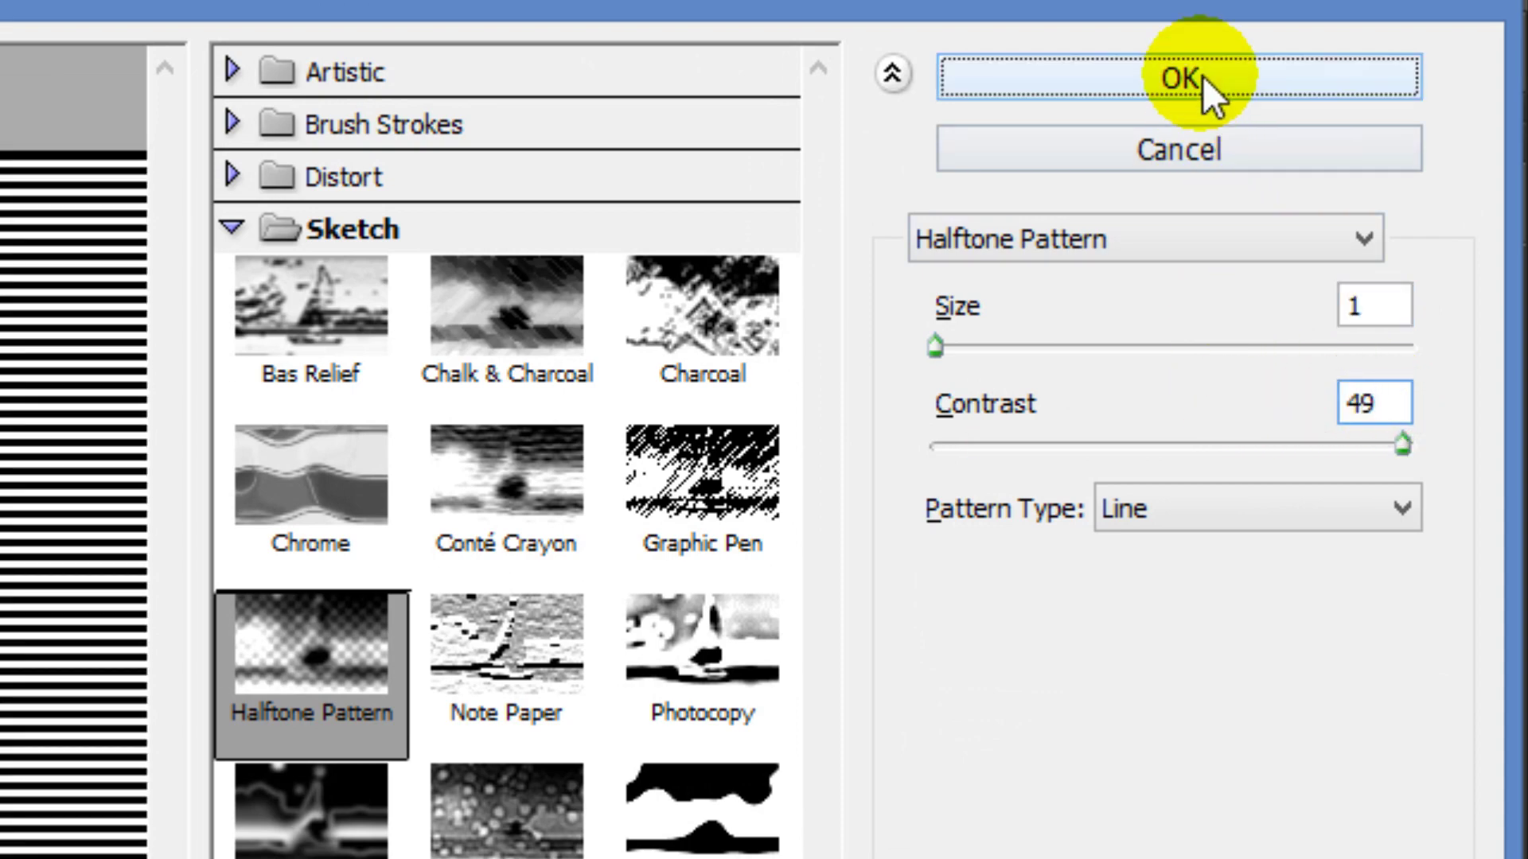
pyautogui.click(1205, 75)
# - Set Layer 2 to Subtract and add a Levels adjustment with midtones at 0.73
pyautogui.click(1245, 92)
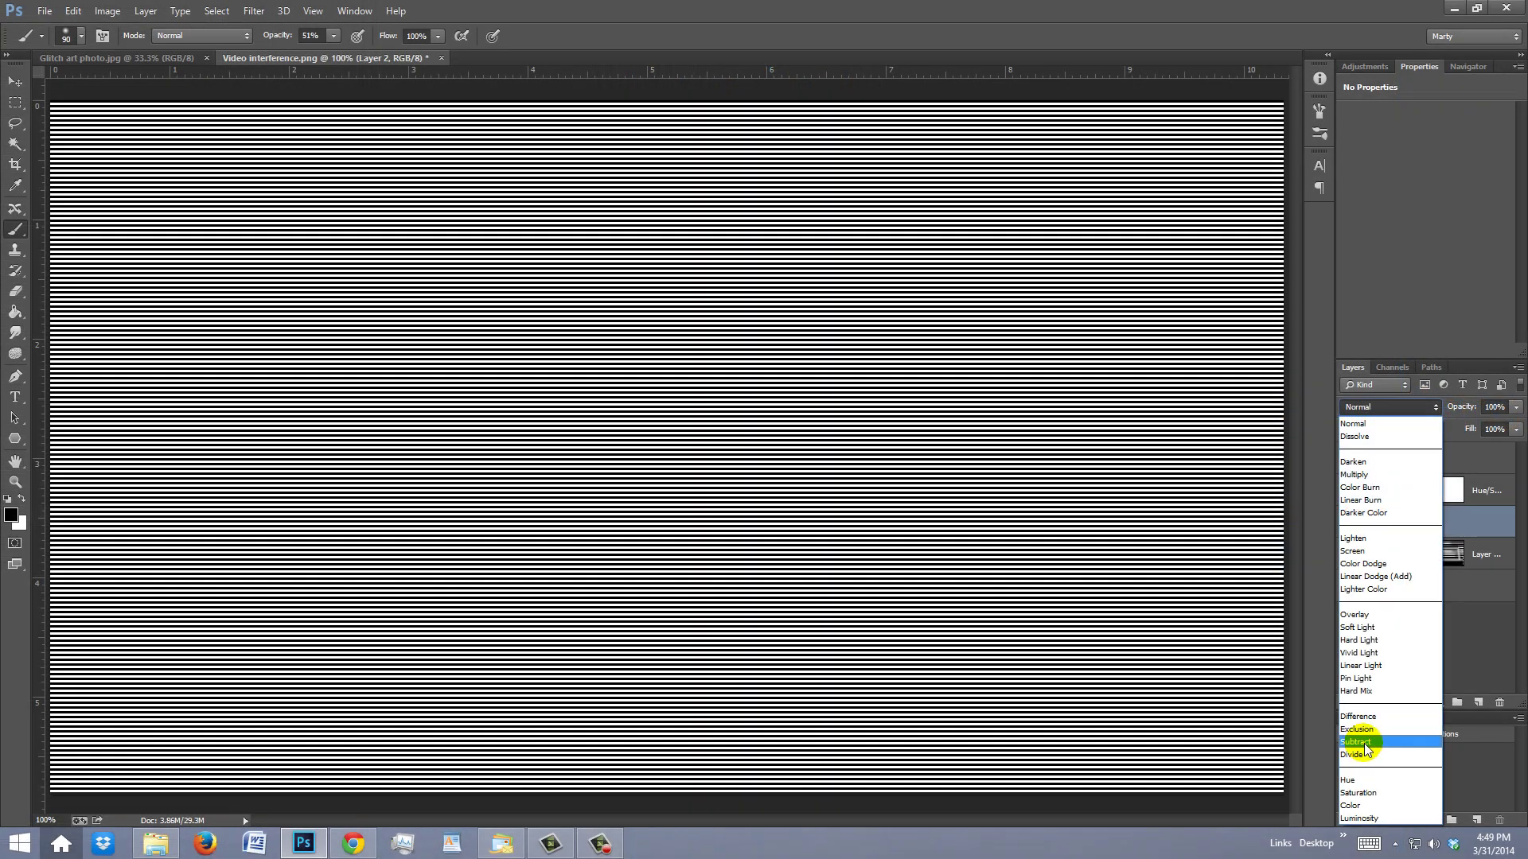
pyautogui.click(1365, 739)
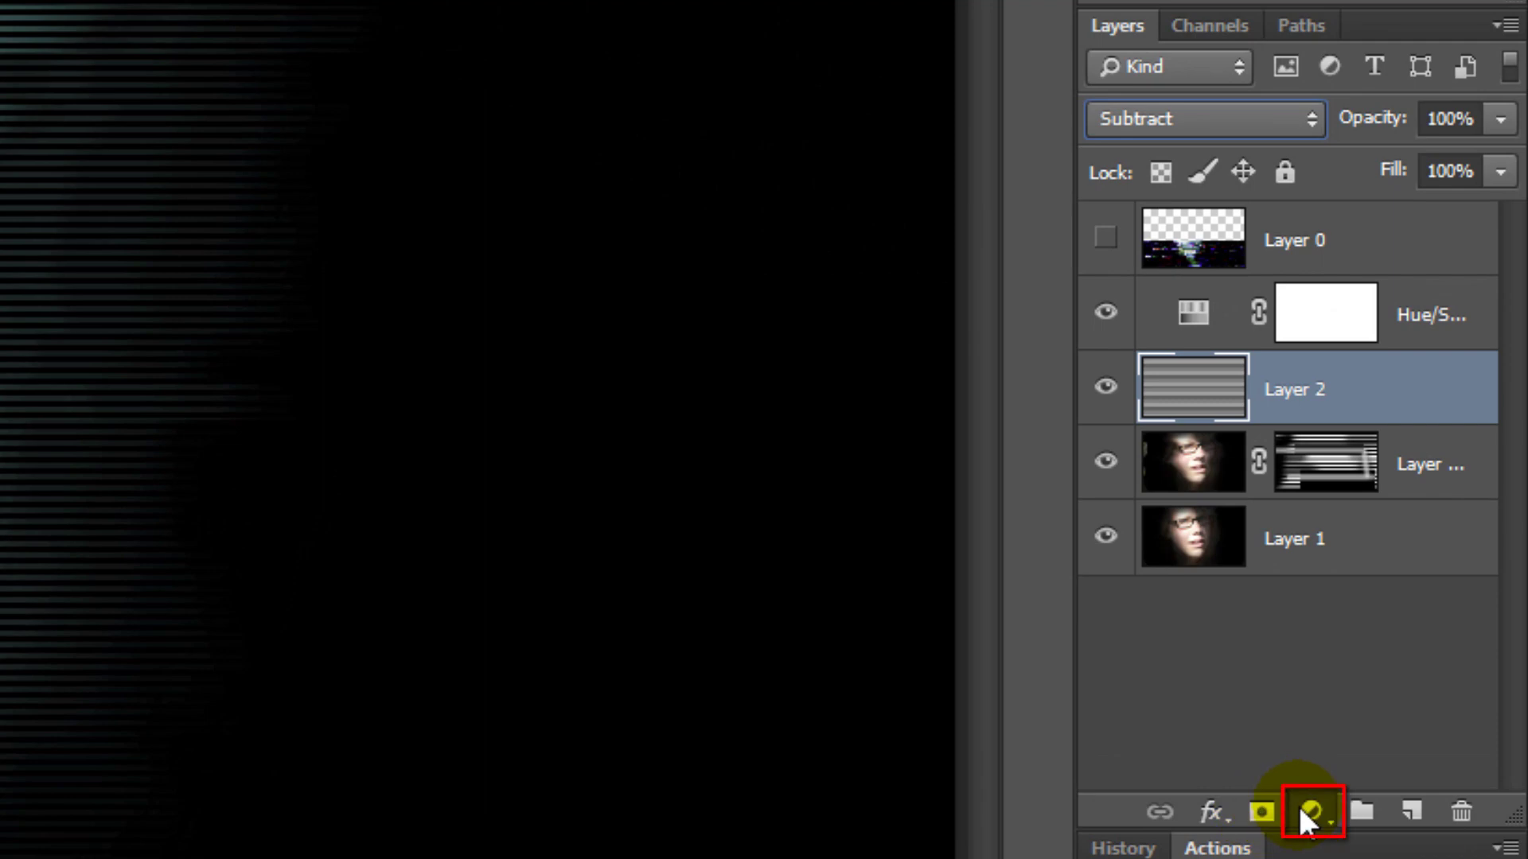
pyautogui.click(1299, 806)
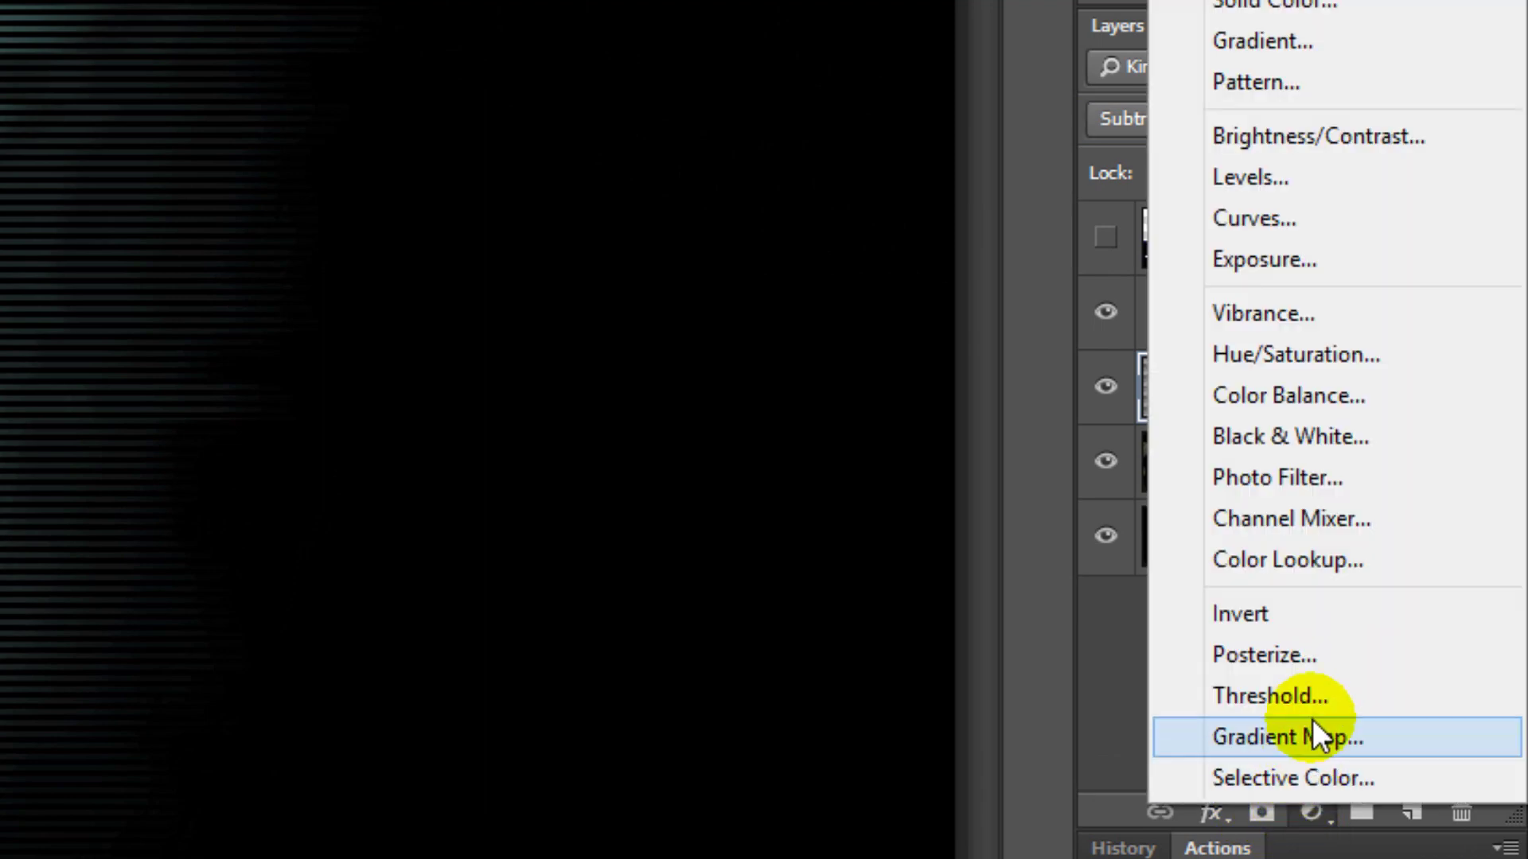
pyautogui.click(1282, 173)
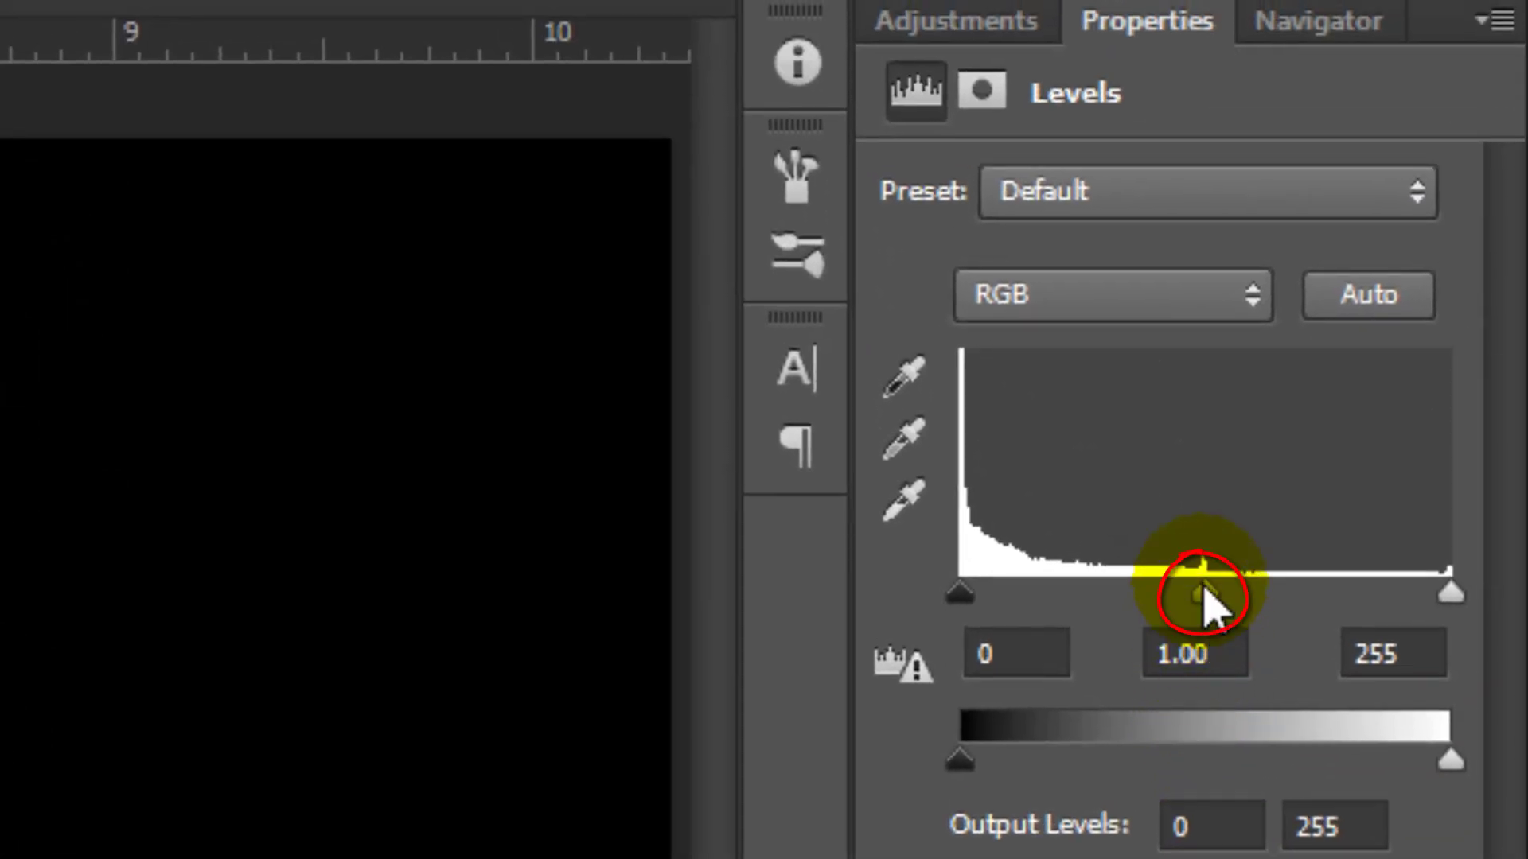
pyautogui.moveTo(1202, 597); pyautogui.dragTo(1263, 603)
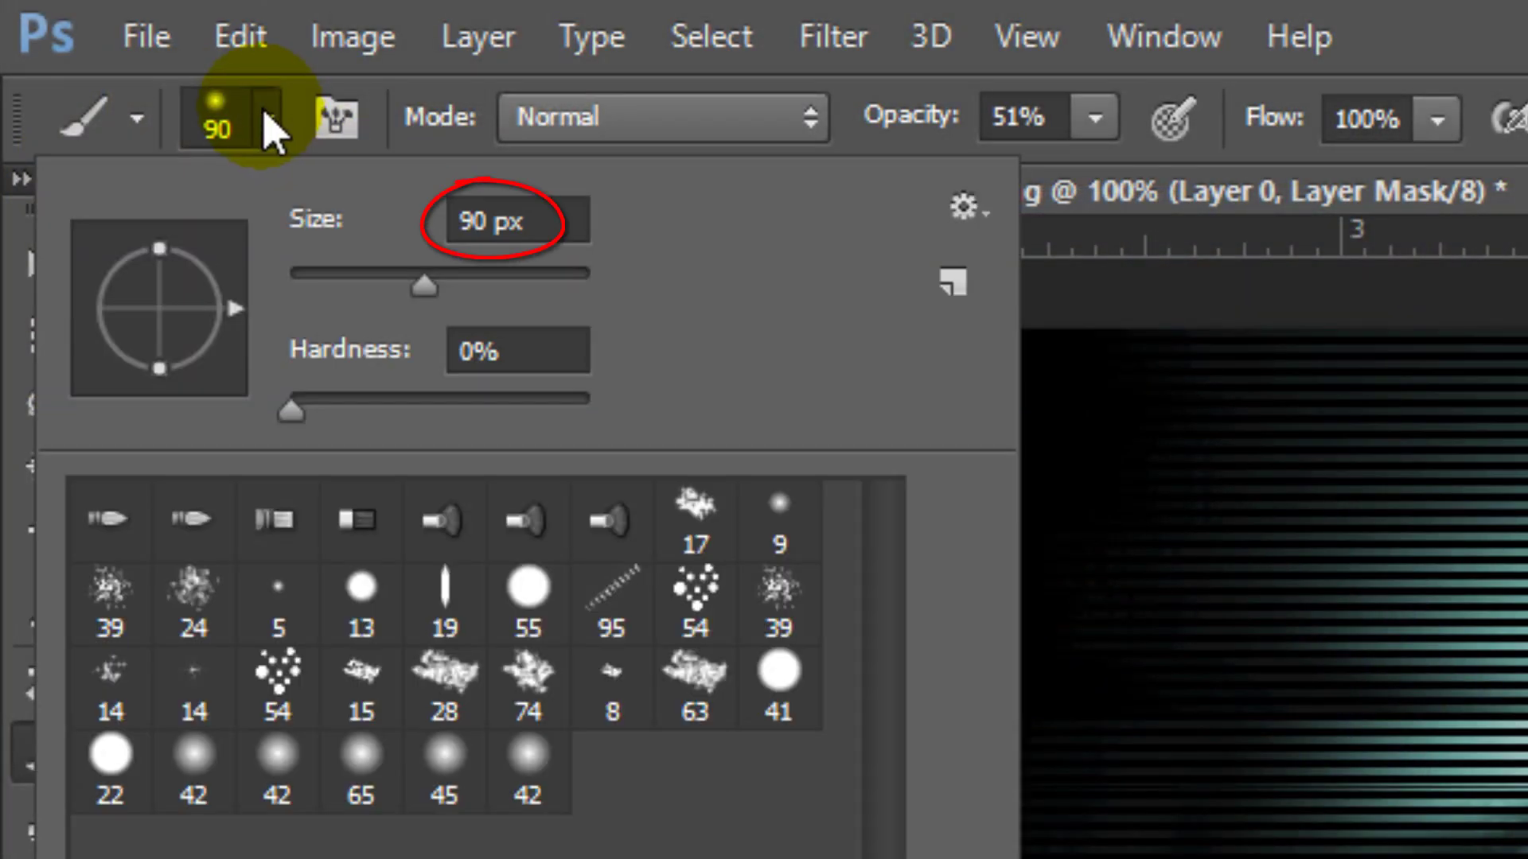
# - Set the mask brush to 174 px at about 64% opacity and paint black along the glitch band
pyautogui.moveTo(426, 299); pyautogui.dragTo(496, 305)
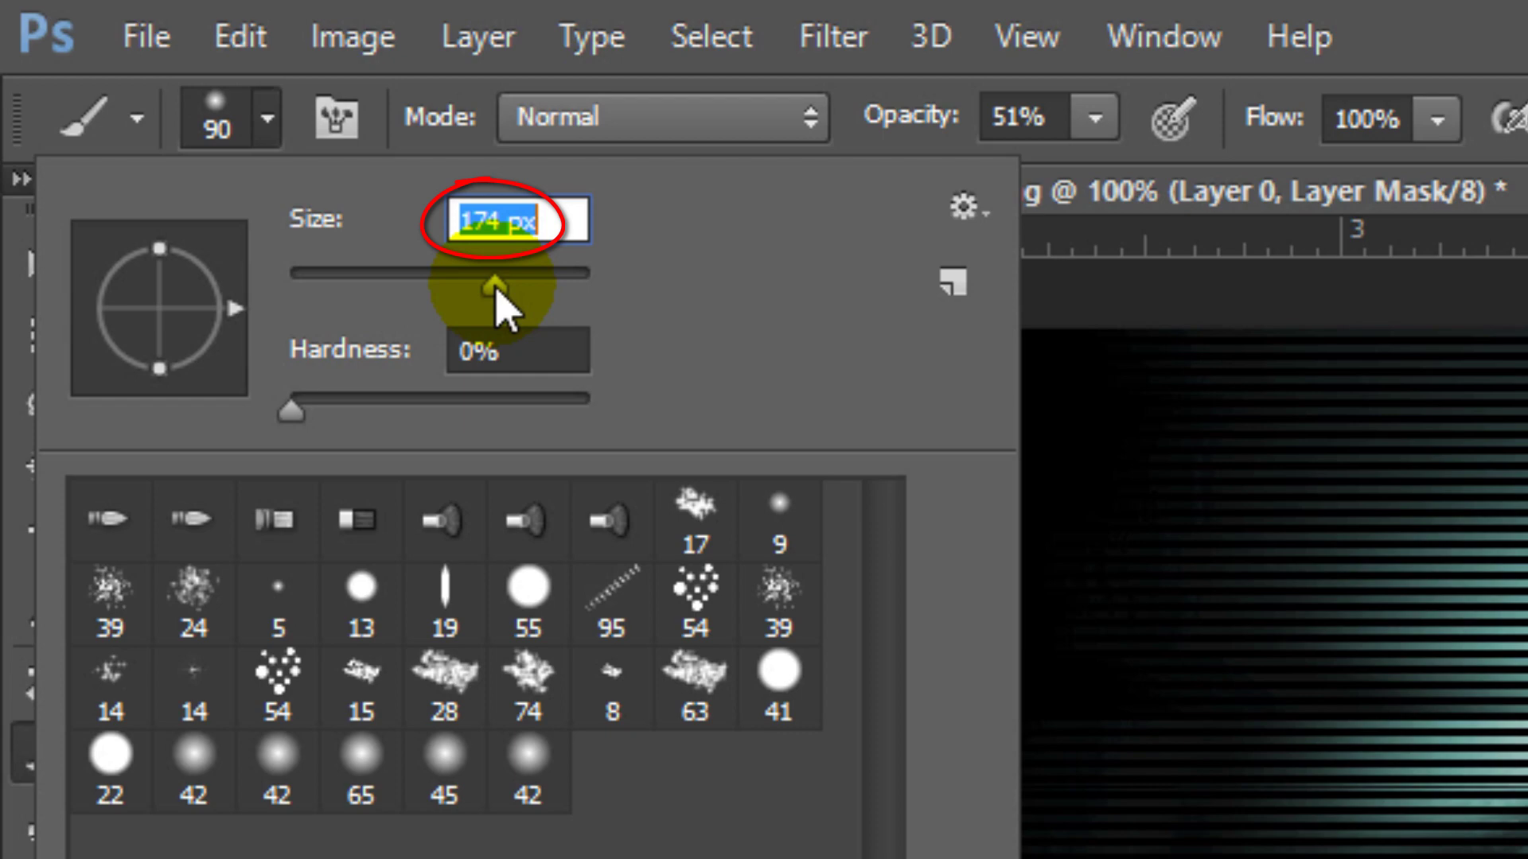
pyautogui.click(1098, 119)
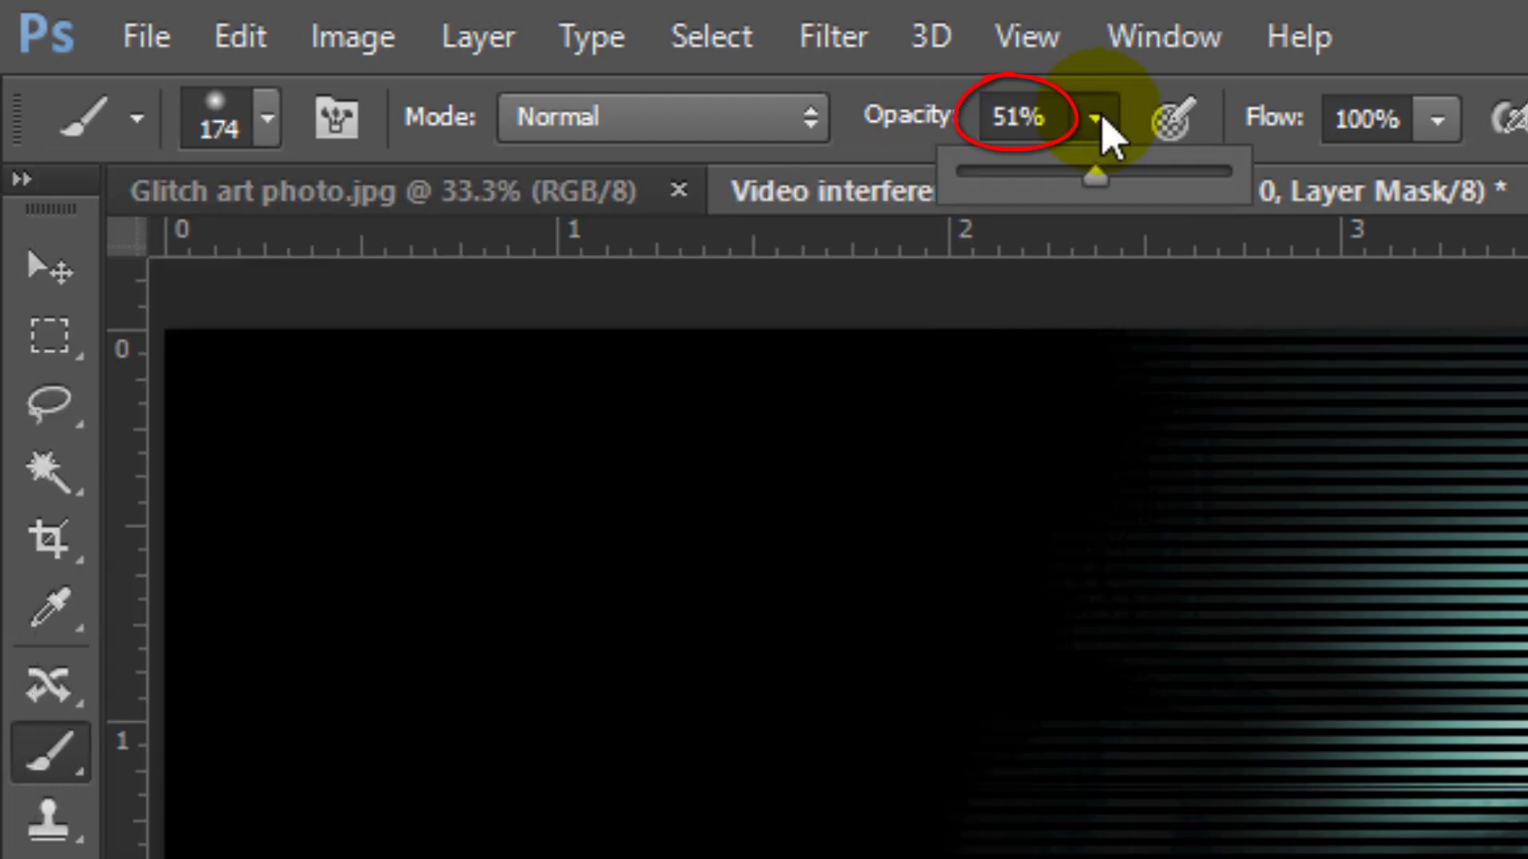
pyautogui.moveTo(1097, 175); pyautogui.dragTo(1132, 168)
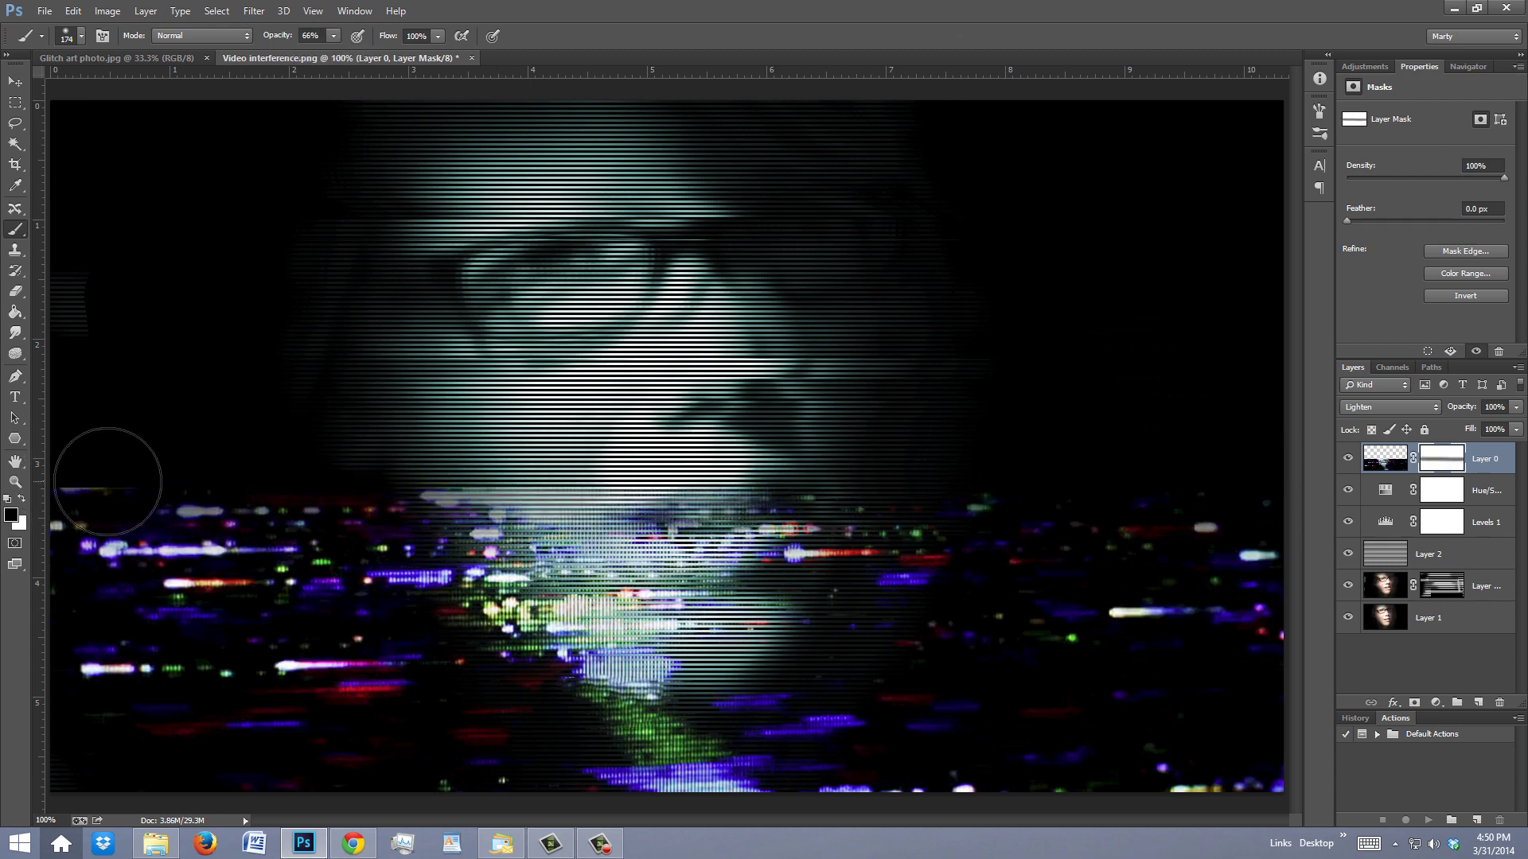
pyautogui.moveTo(107, 483); pyautogui.dragTo(1010, 486)
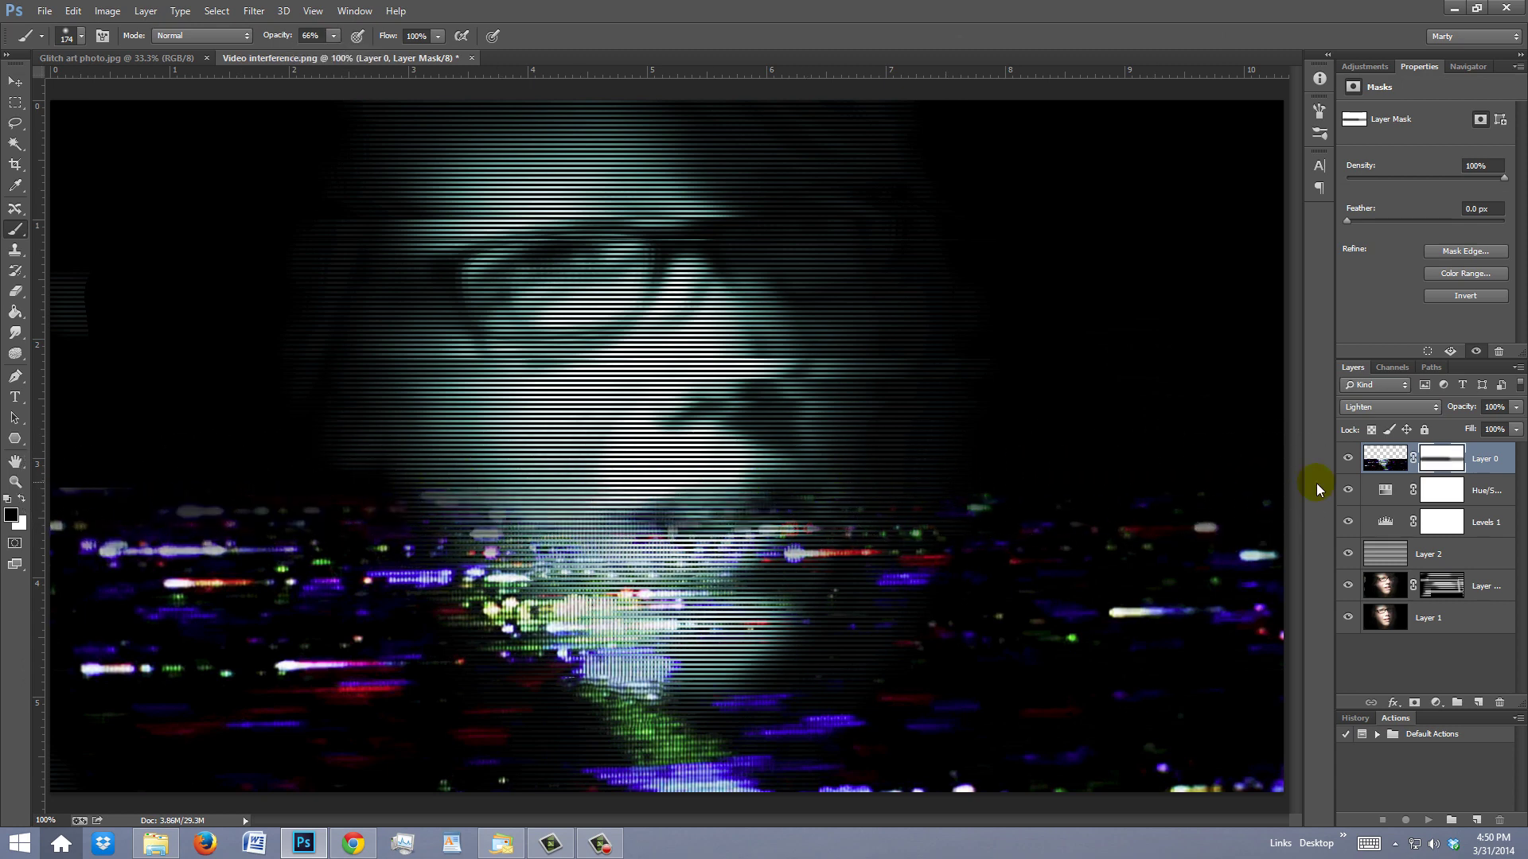